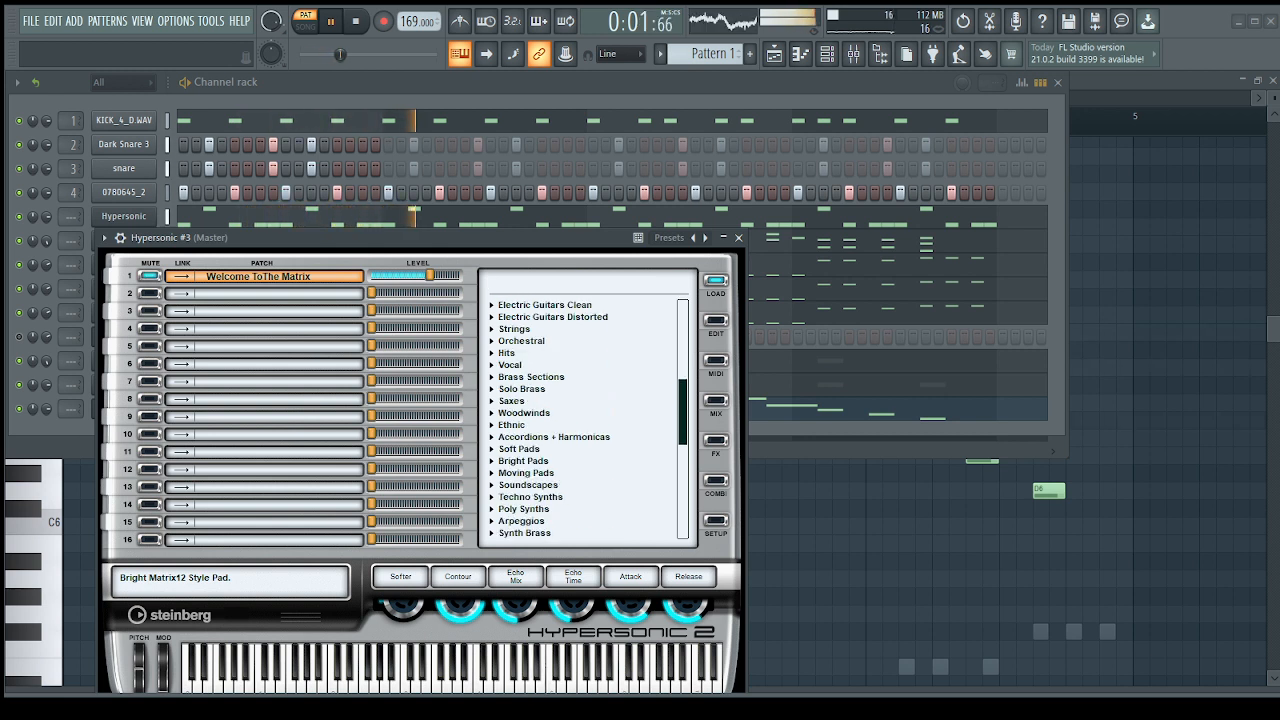
- Try the Baritone Sax 2 patch in Hypersonic #3 and transpose the channel's notes down one octave
left_click(511, 401)
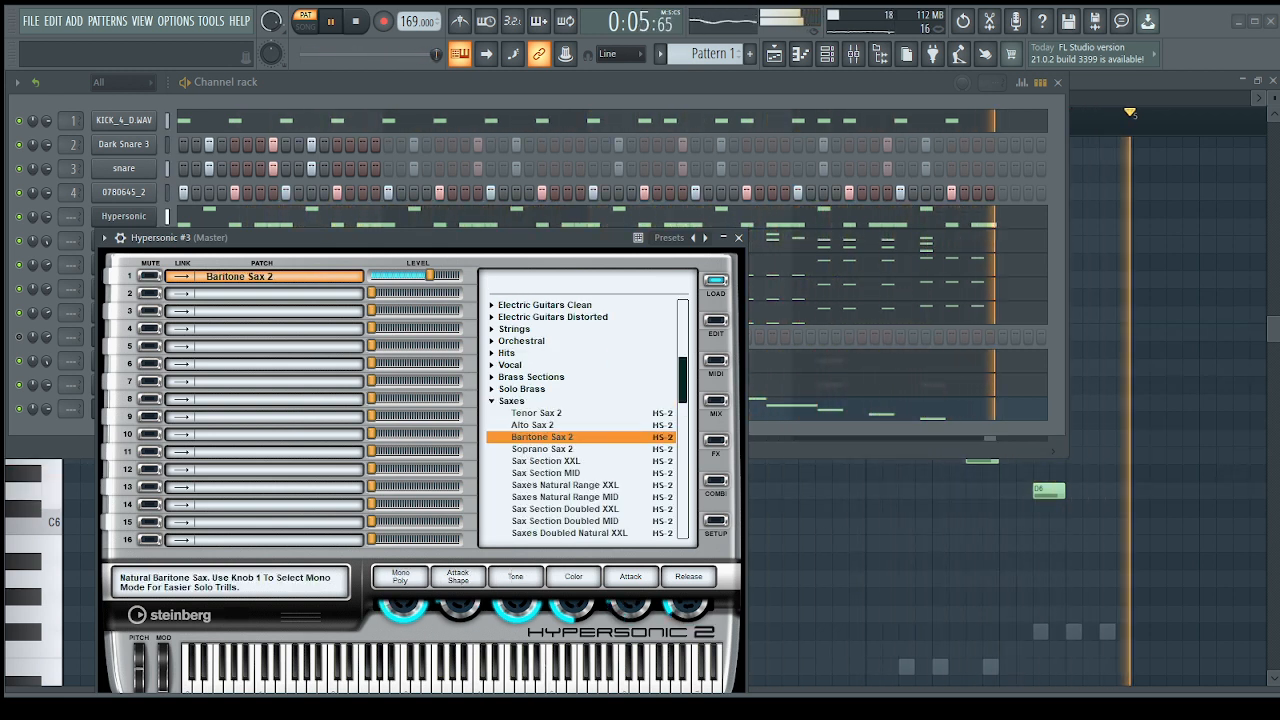
left_click(800, 411)
key("ctrl+Down")
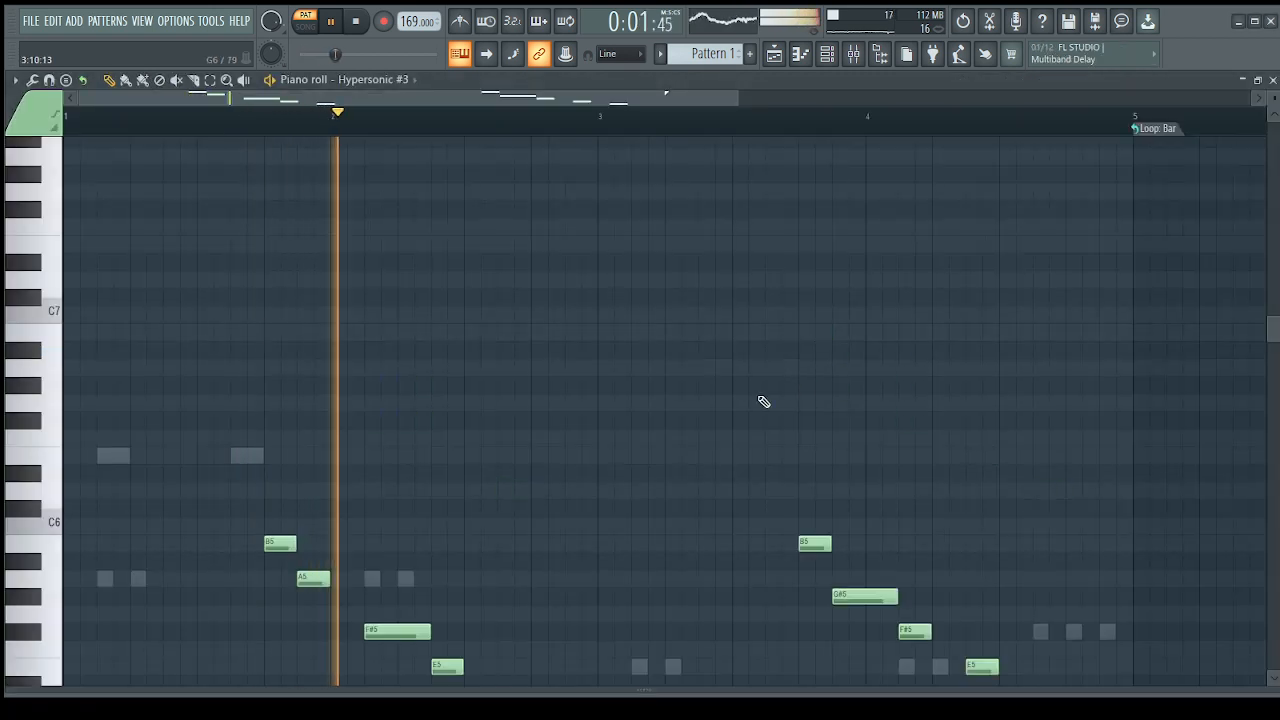
- Mute the FM7, FM7 #2 and FM7 #4 channels in the channel rack
left_click(827, 54)
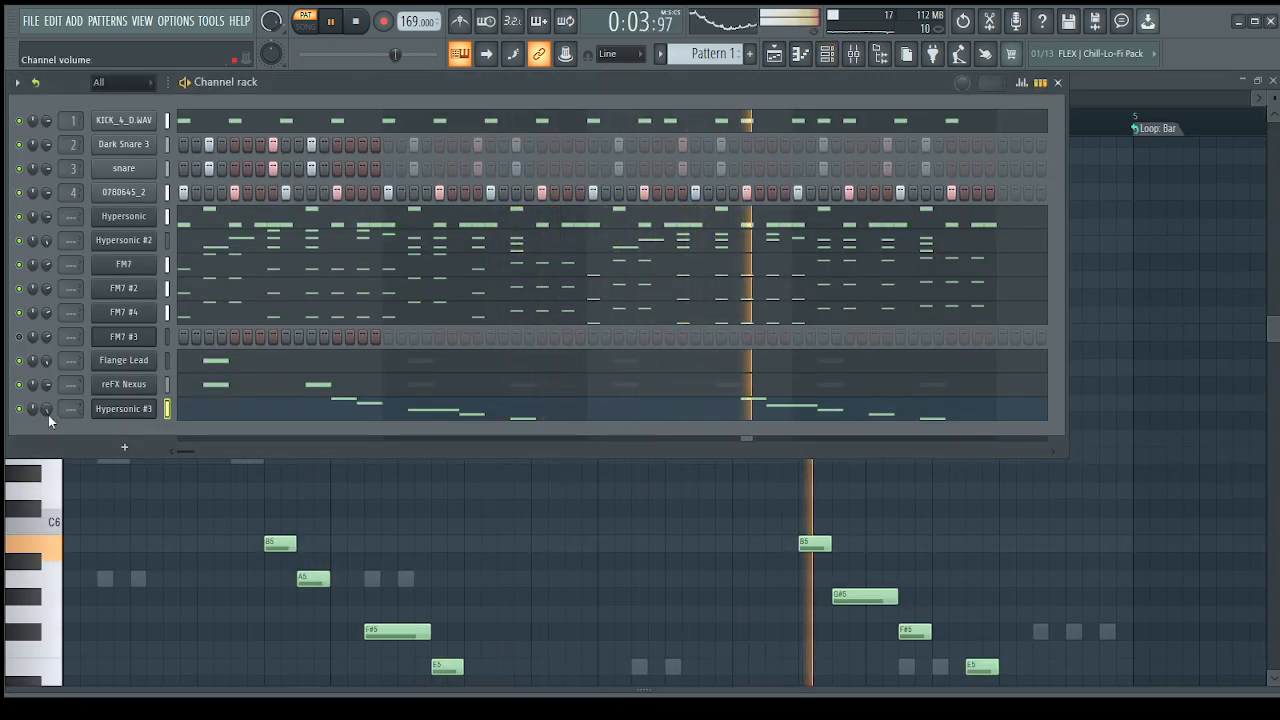
left_click(19, 264)
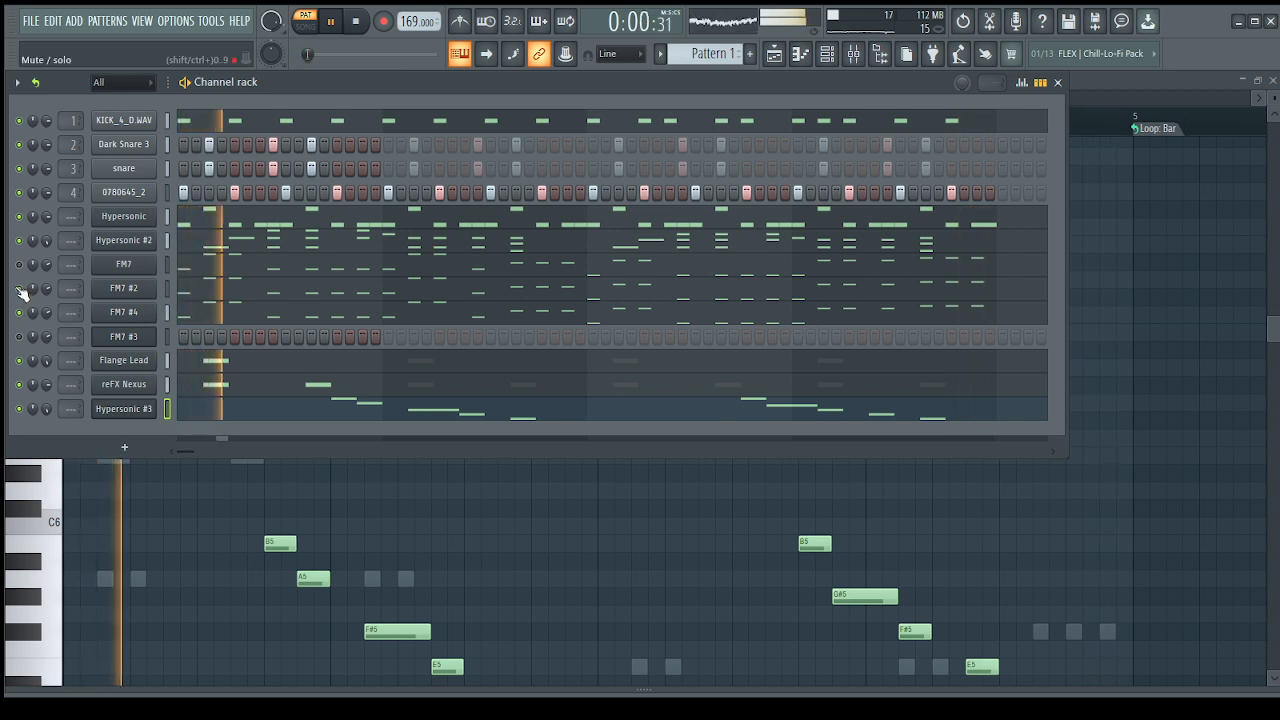
left_click(20, 312)
- Try the Tenor Sax patch in Hypersonic #3, and search the patches for "joan" to load Joan's Lead
left_click(141, 410)
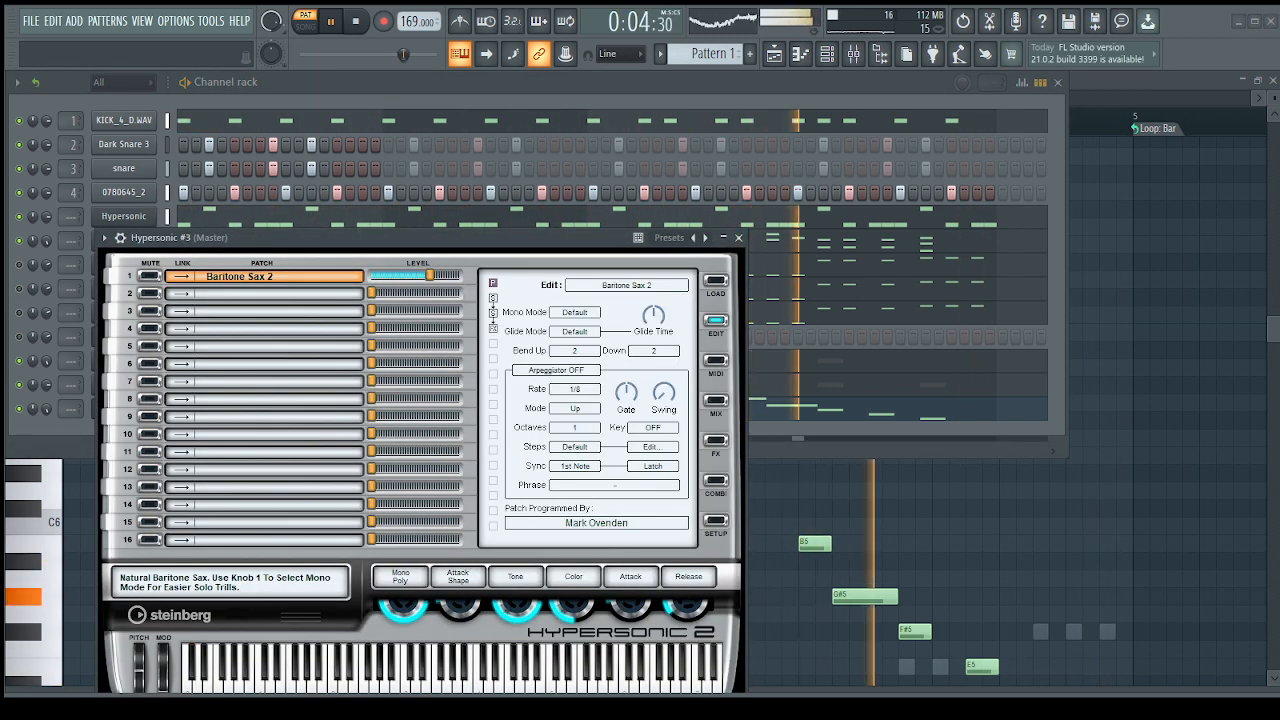
left_click(533, 461)
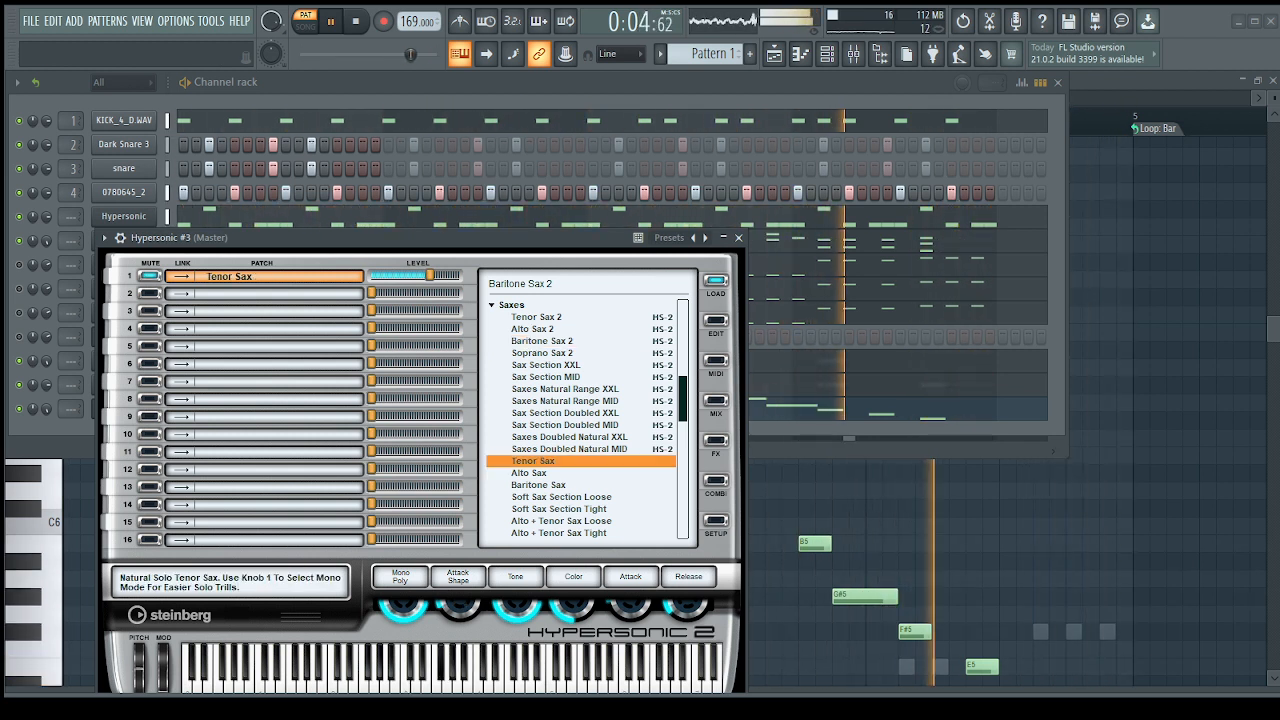
left_click(527, 284)
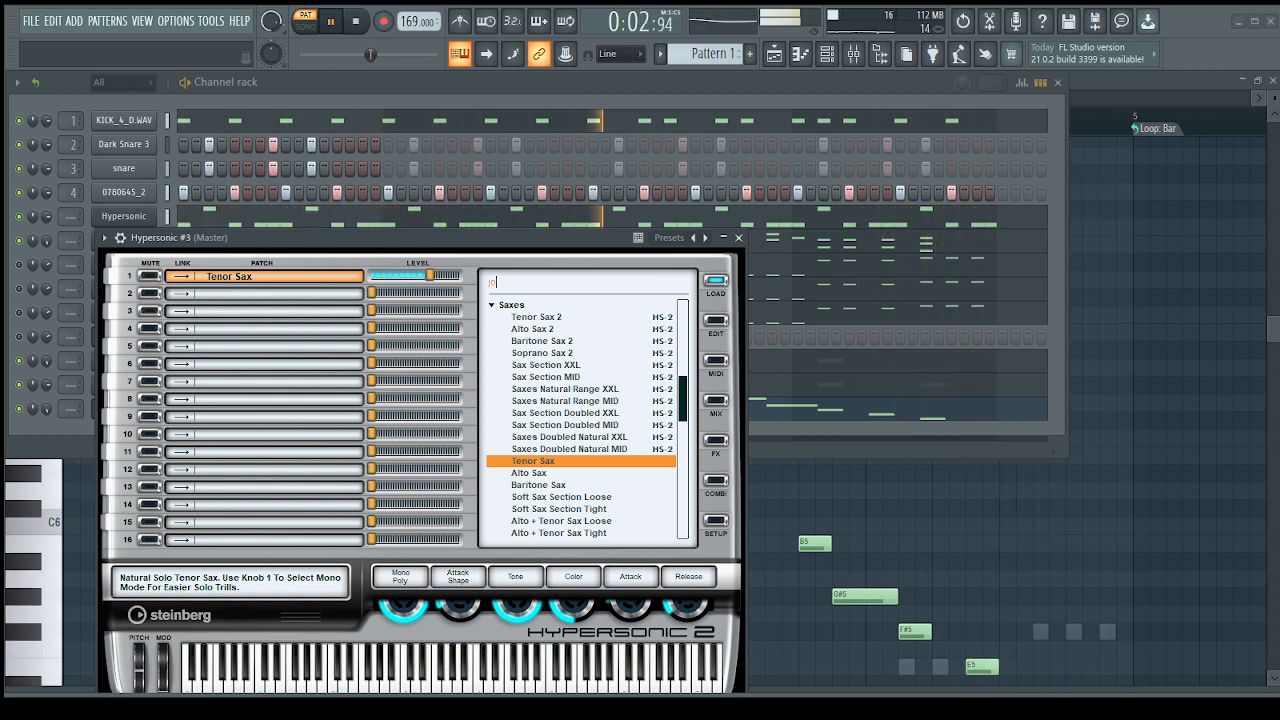
key("Return")
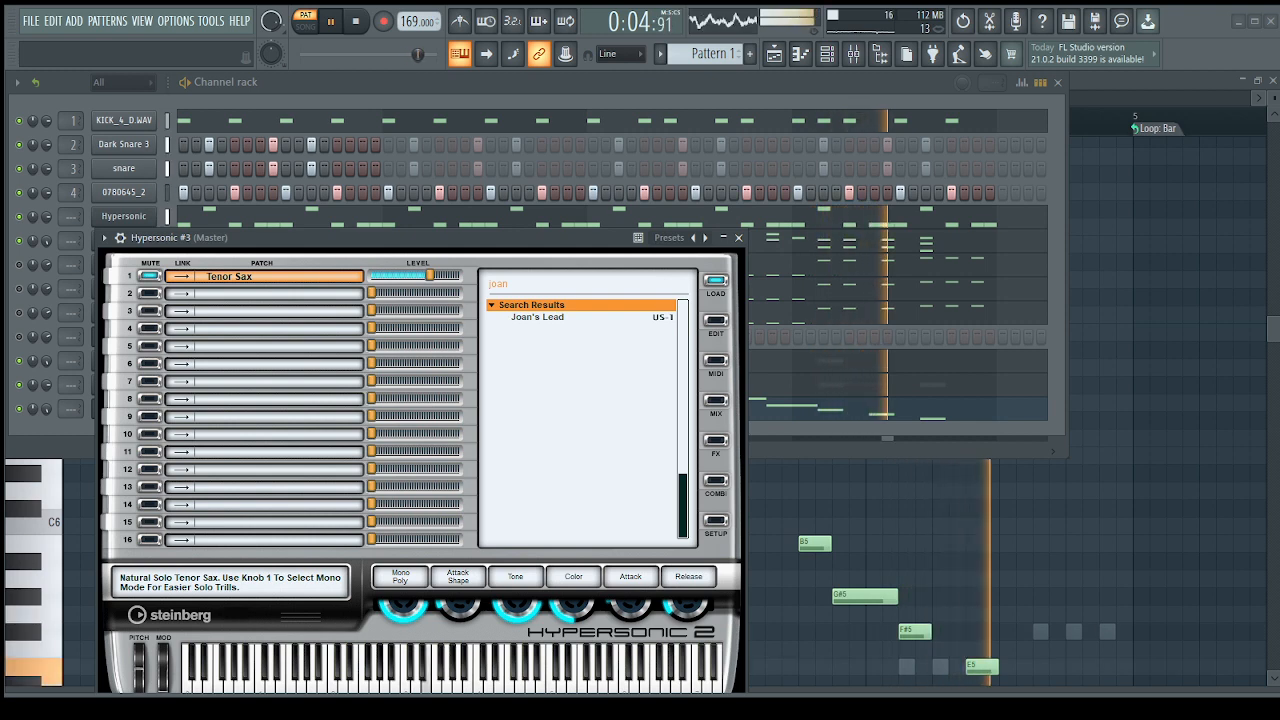
double_click(538, 317)
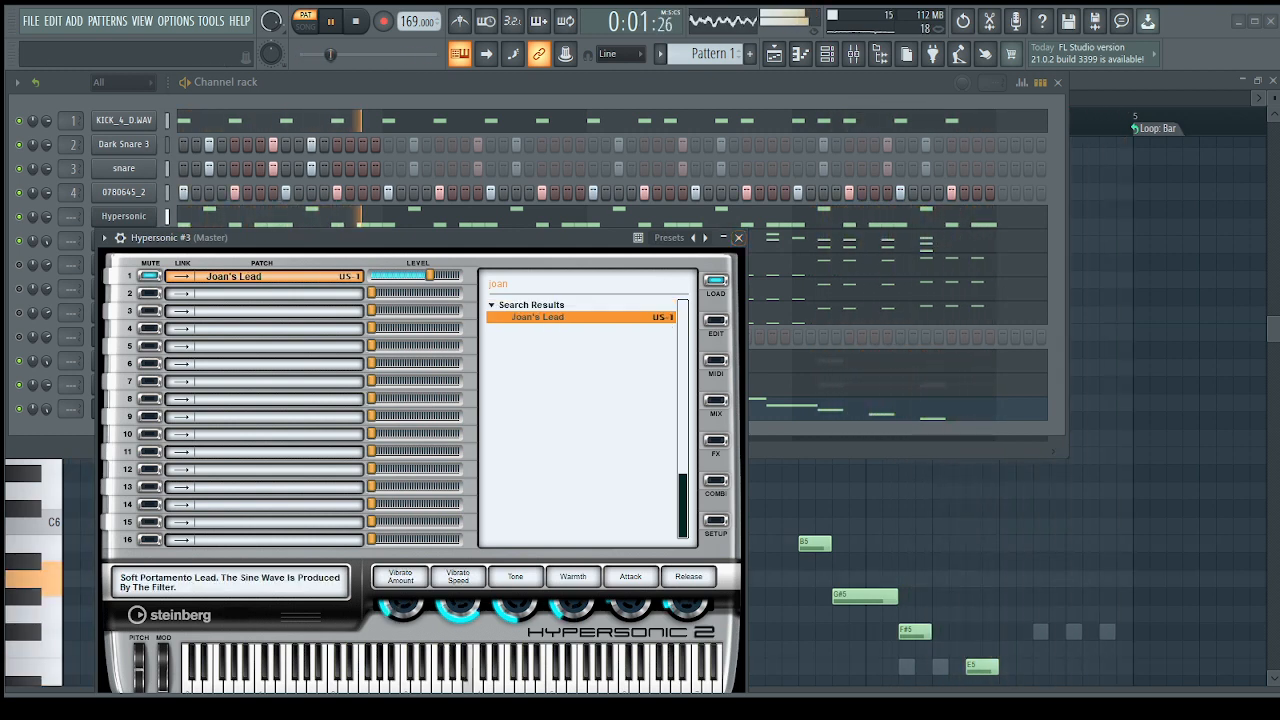
- Load the Tri 2 Saw Lo patch from the Soft Leads in Hypersonic #3 and close the plugin window
left_click(715, 321)
left_click(715, 281)
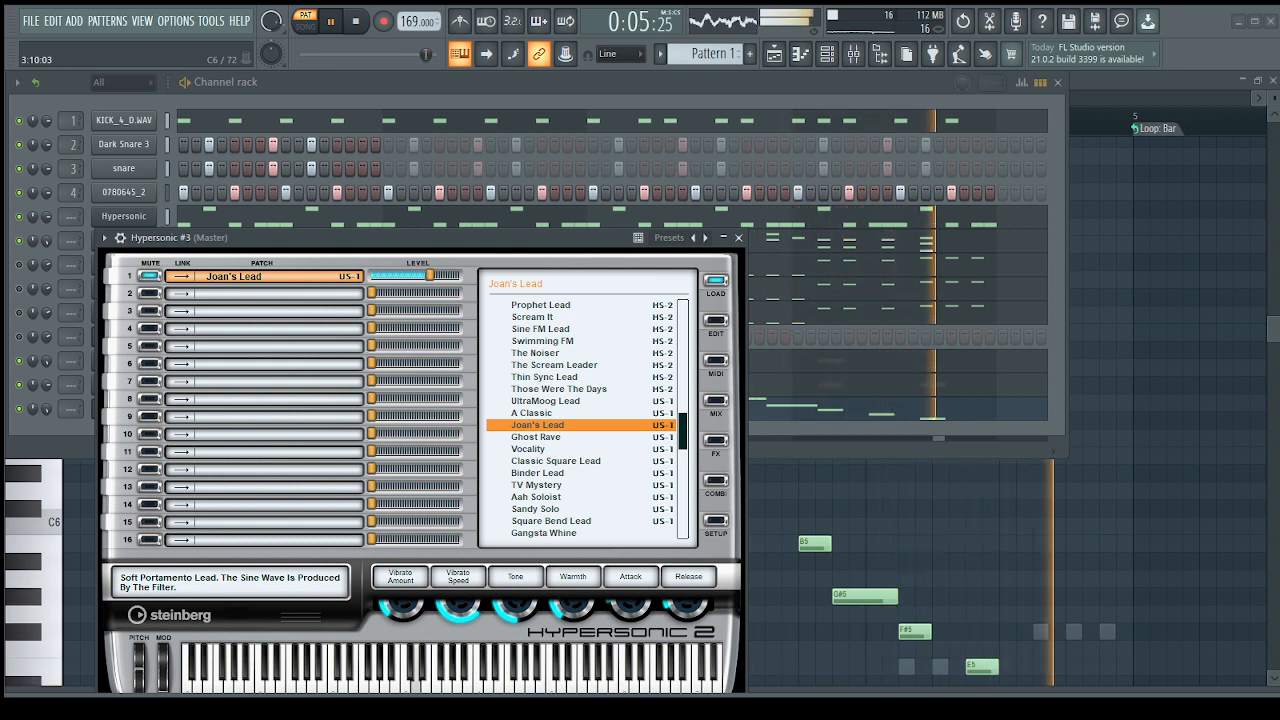
scroll(587, 418, "up", 7)
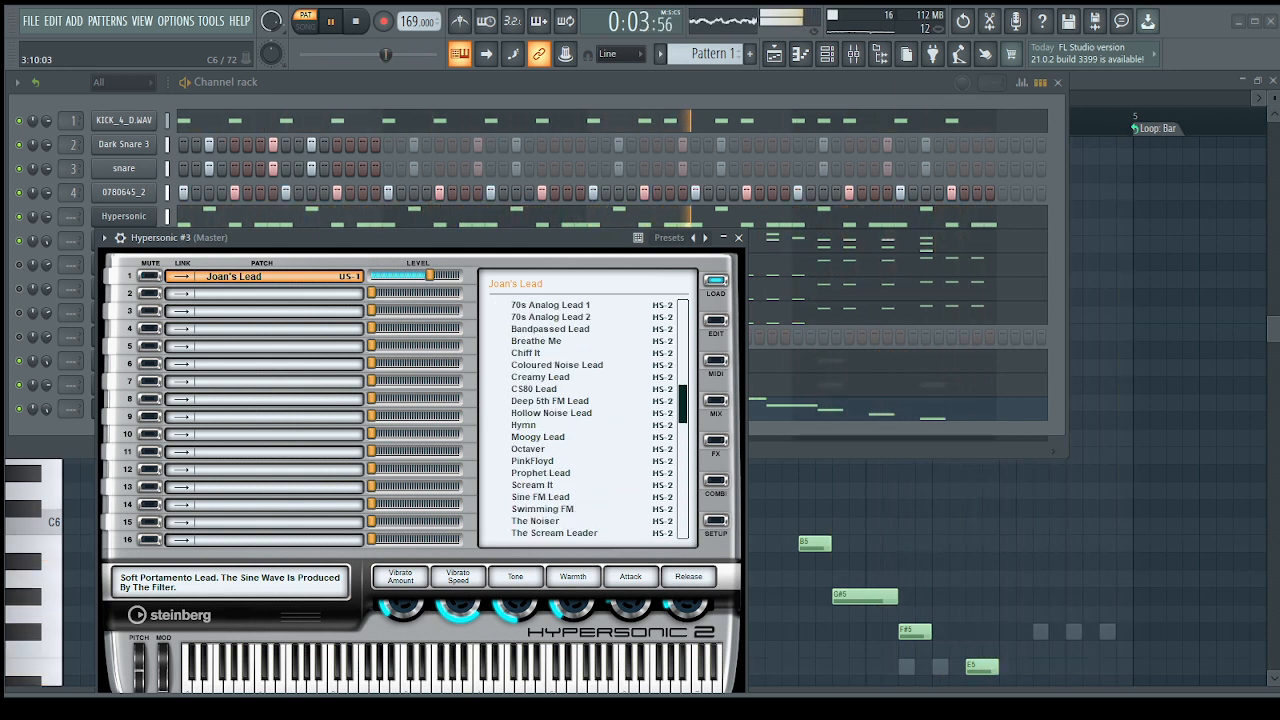
scroll(587, 418, "down", 15)
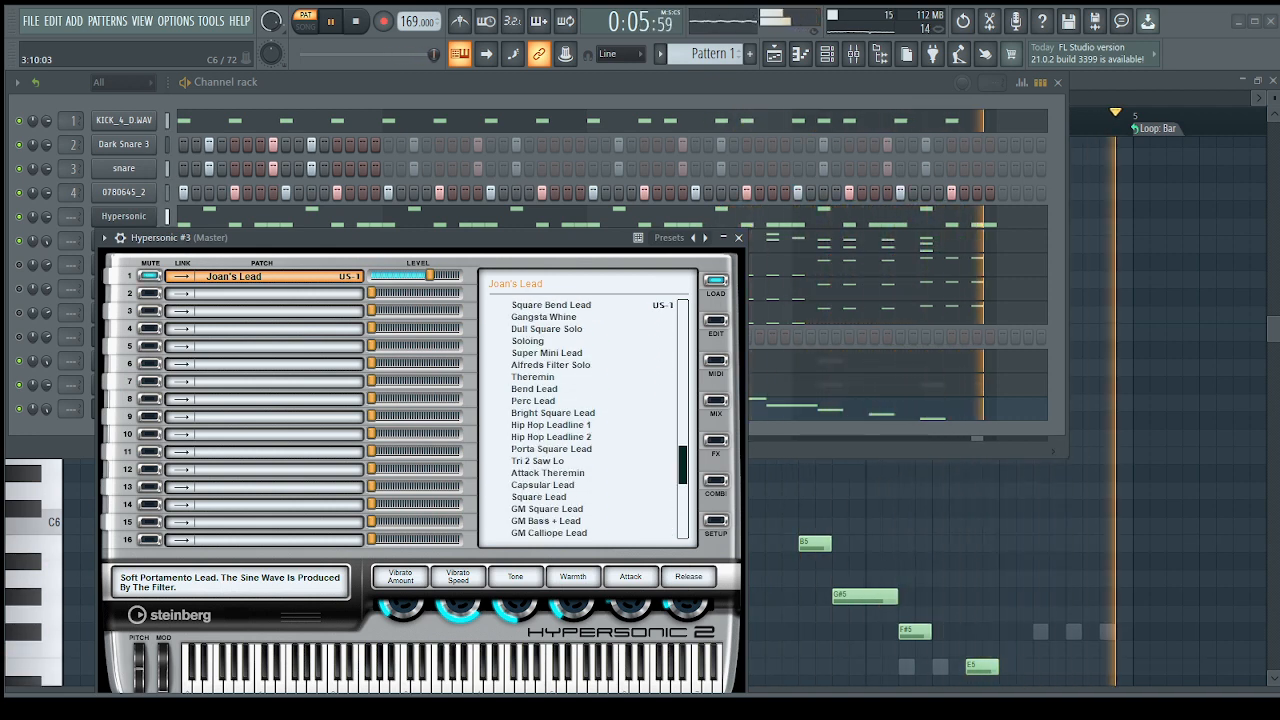
scroll(587, 418, "down", 1)
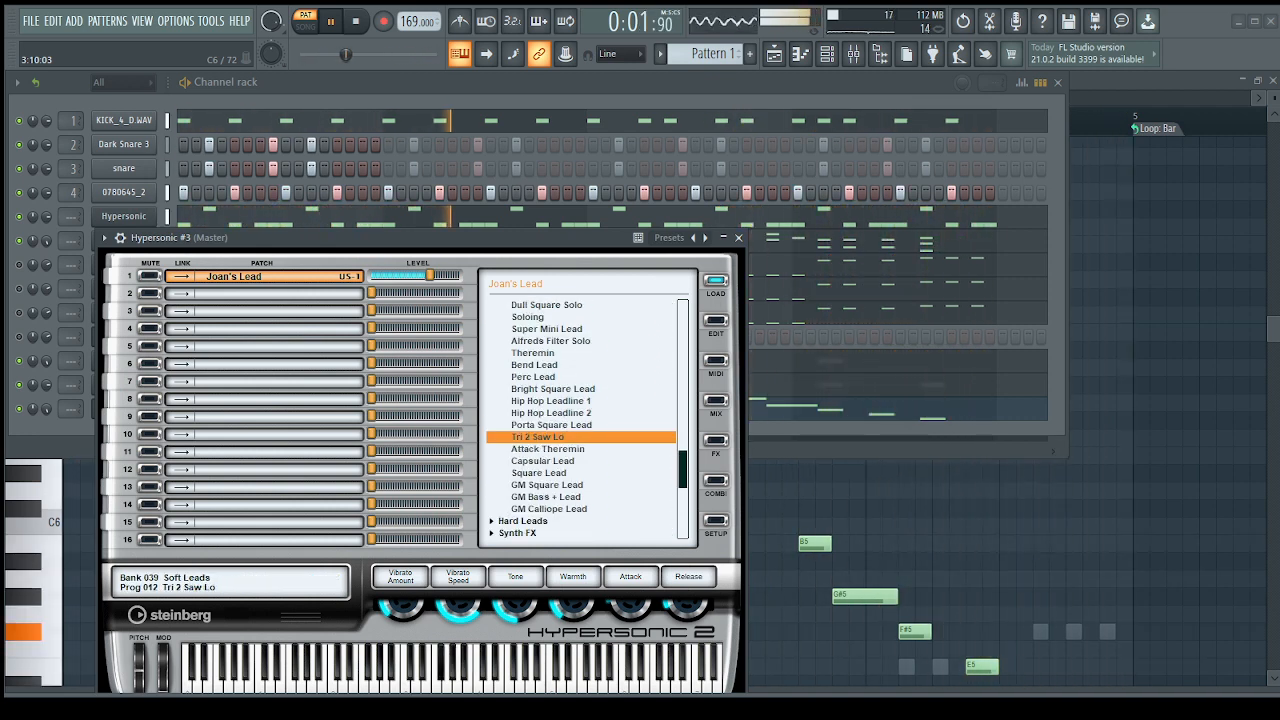
left_click(738, 239)
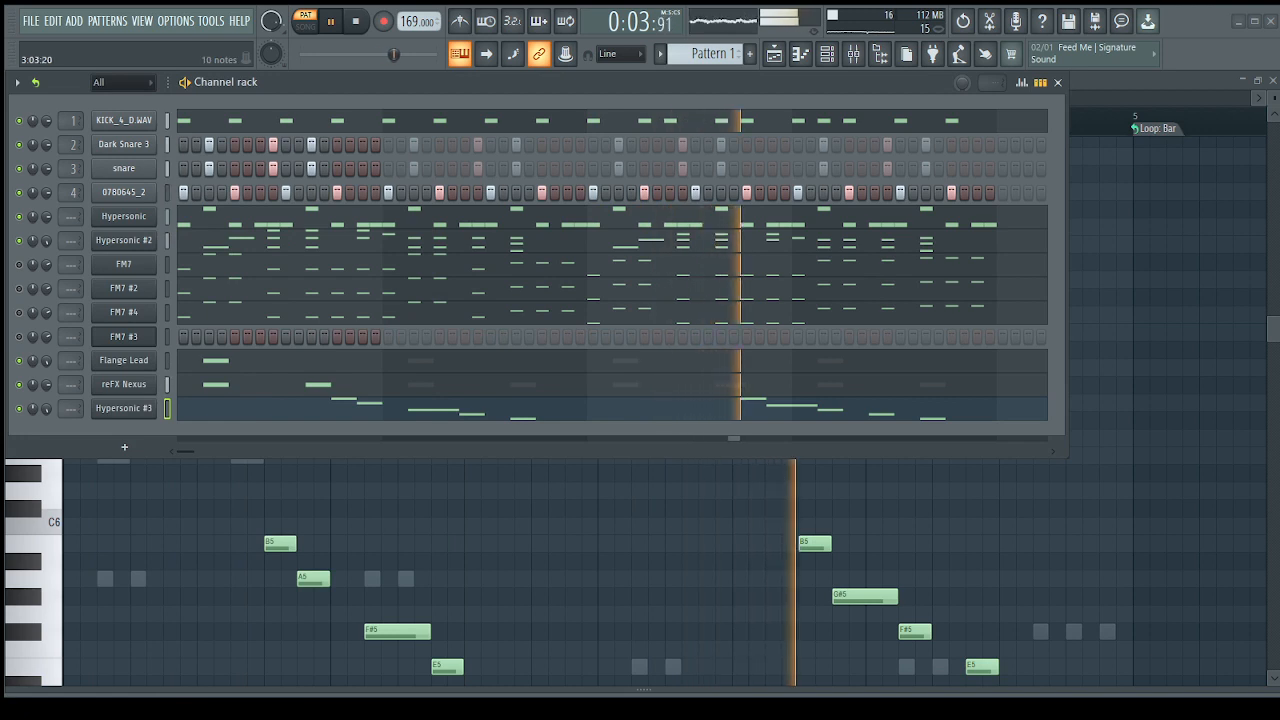
- Transpose all the Hypersonic #3 notes up one octave in the piano roll
left_click(594, 408)
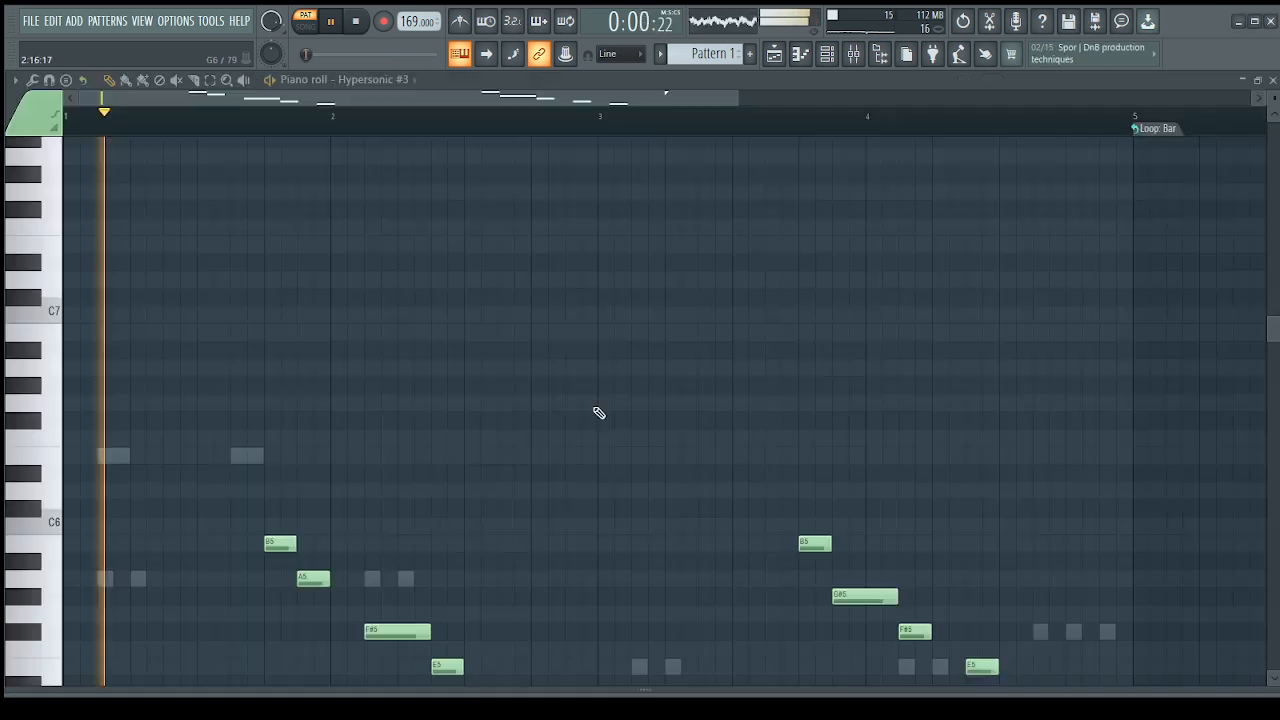
scroll(674, 388, "down", 3)
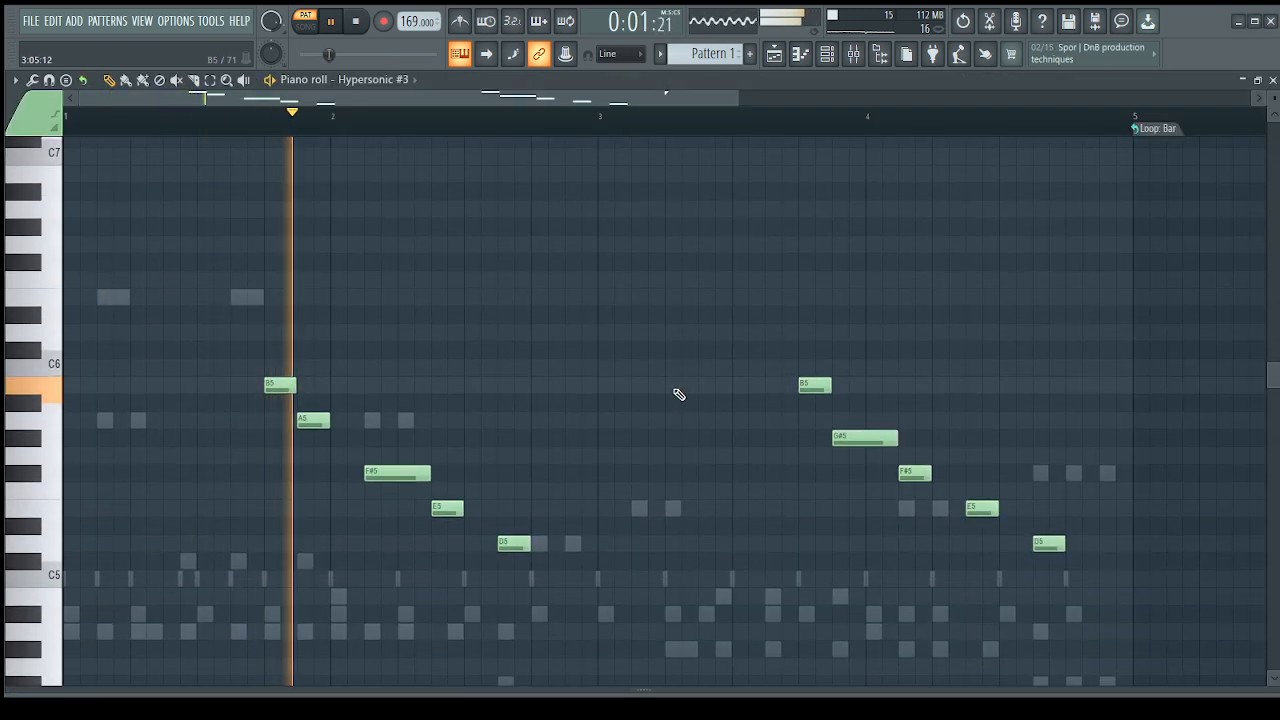
left_click(827, 57)
left_click(451, 570)
key("ctrl+Up")
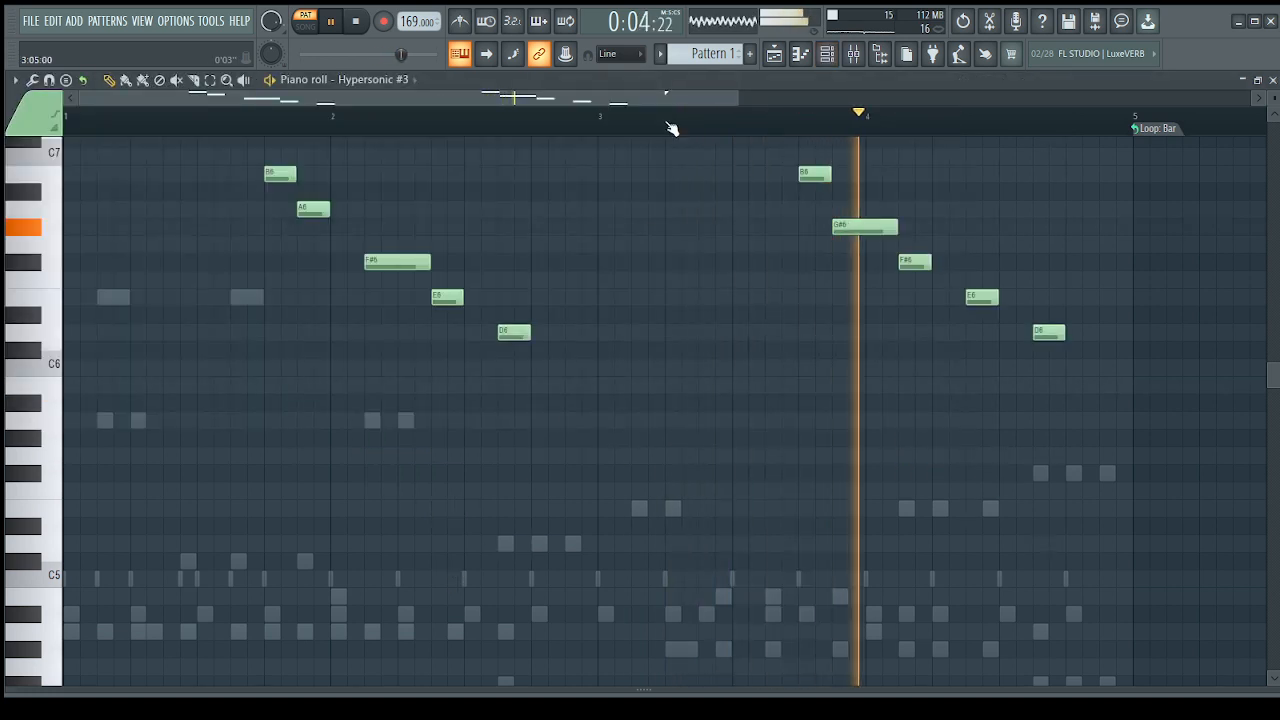
- Solo the Hypersonic channel and examine its drum notes in the piano roll during playback
left_click(828, 56)
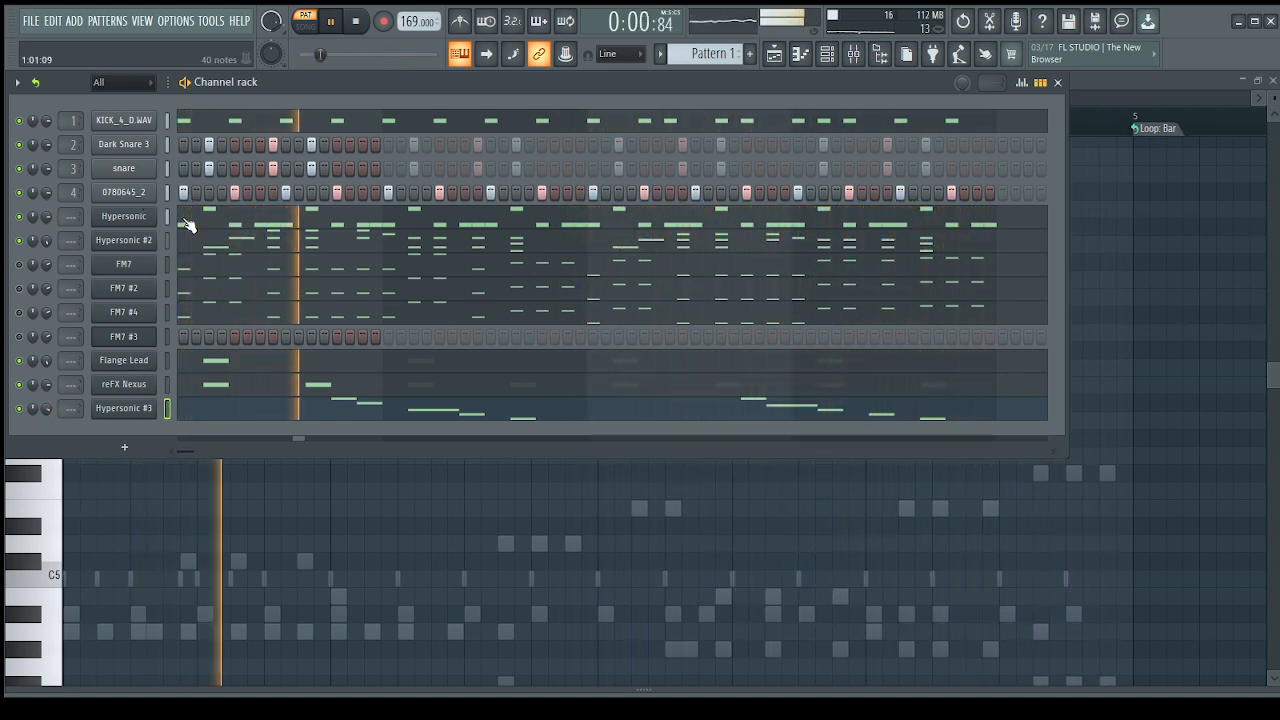
key("F6")
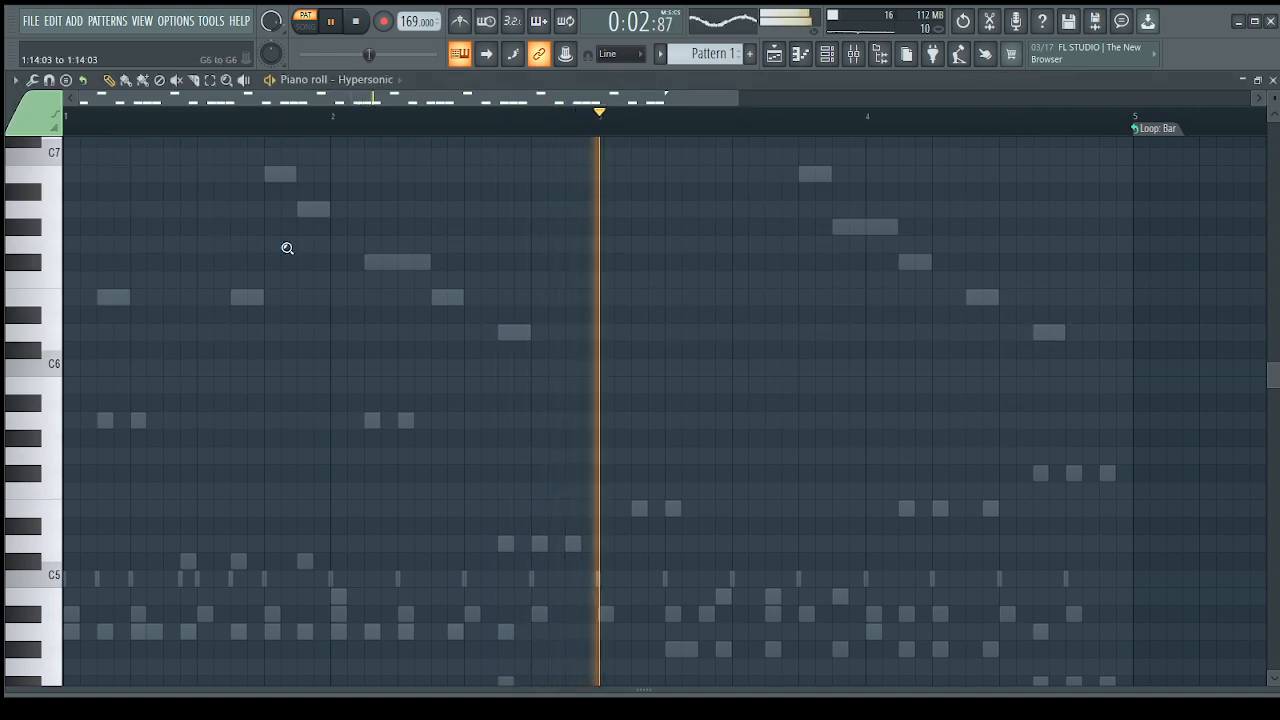
scroll(286, 249, "down", 5)
left_click(838, 60)
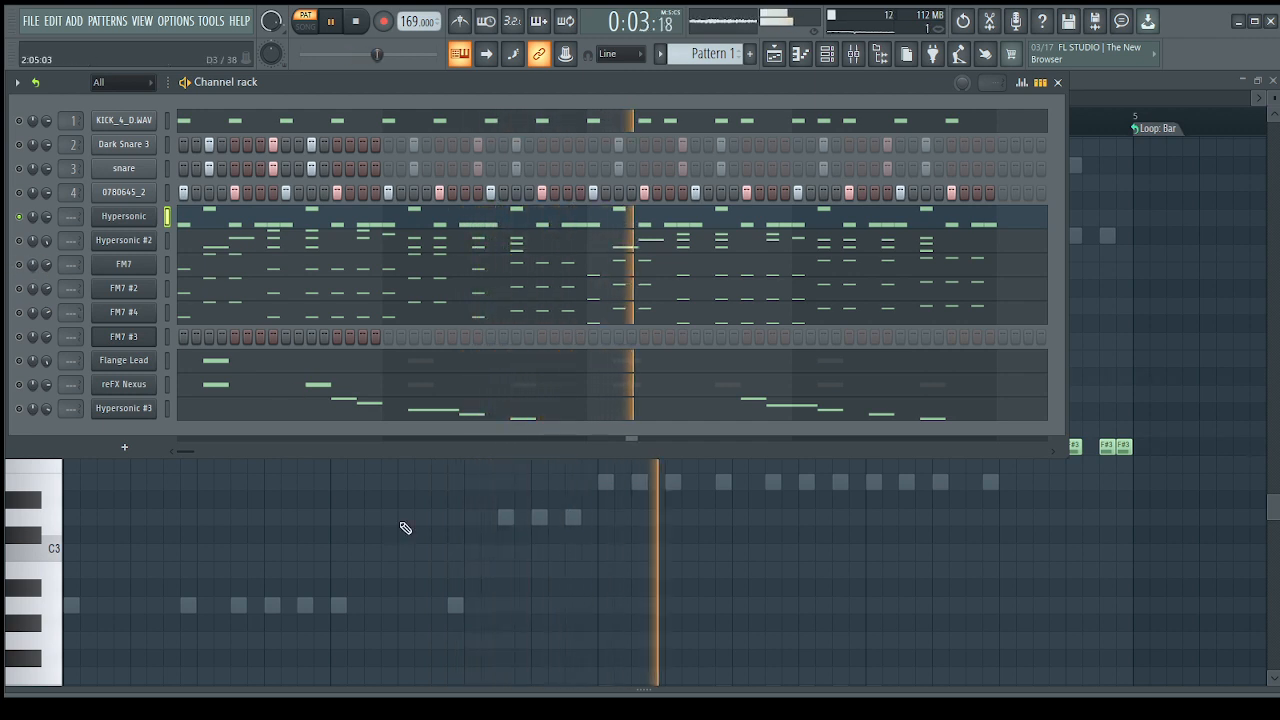
key("F6")
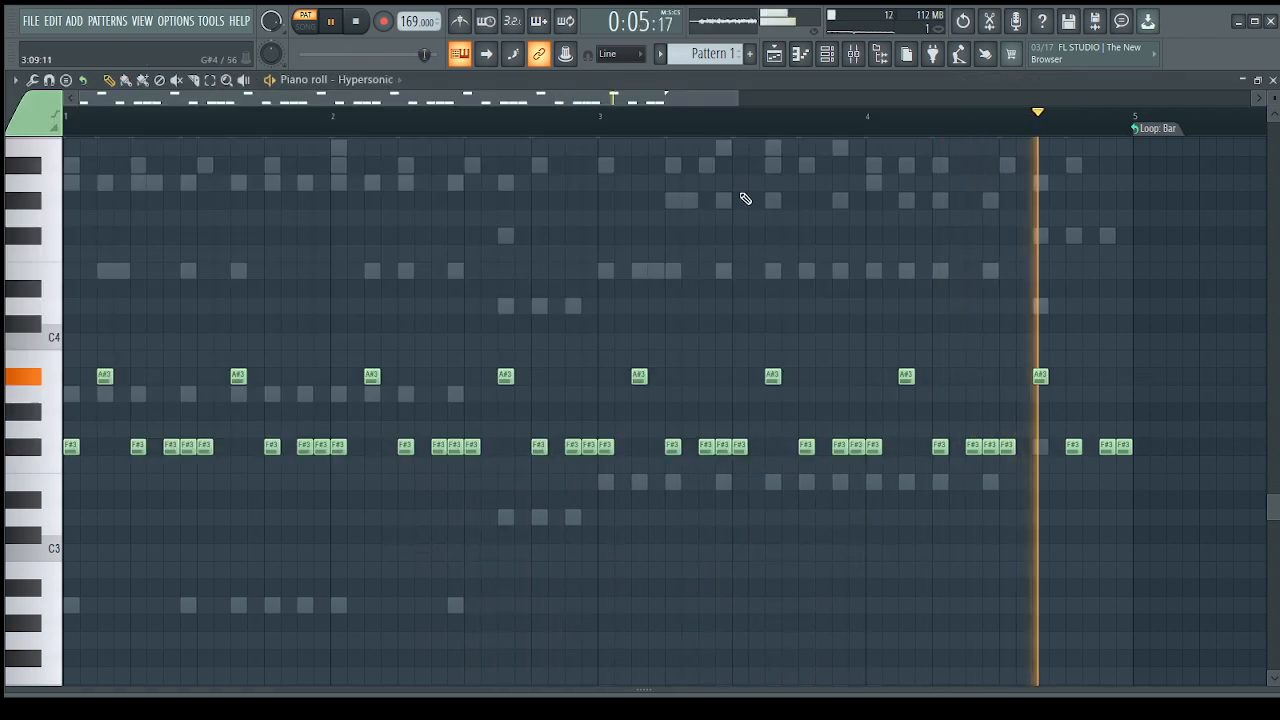
- Solo the Hypersonic #2 channel and play back its chord notes in the piano roll
key("F6")
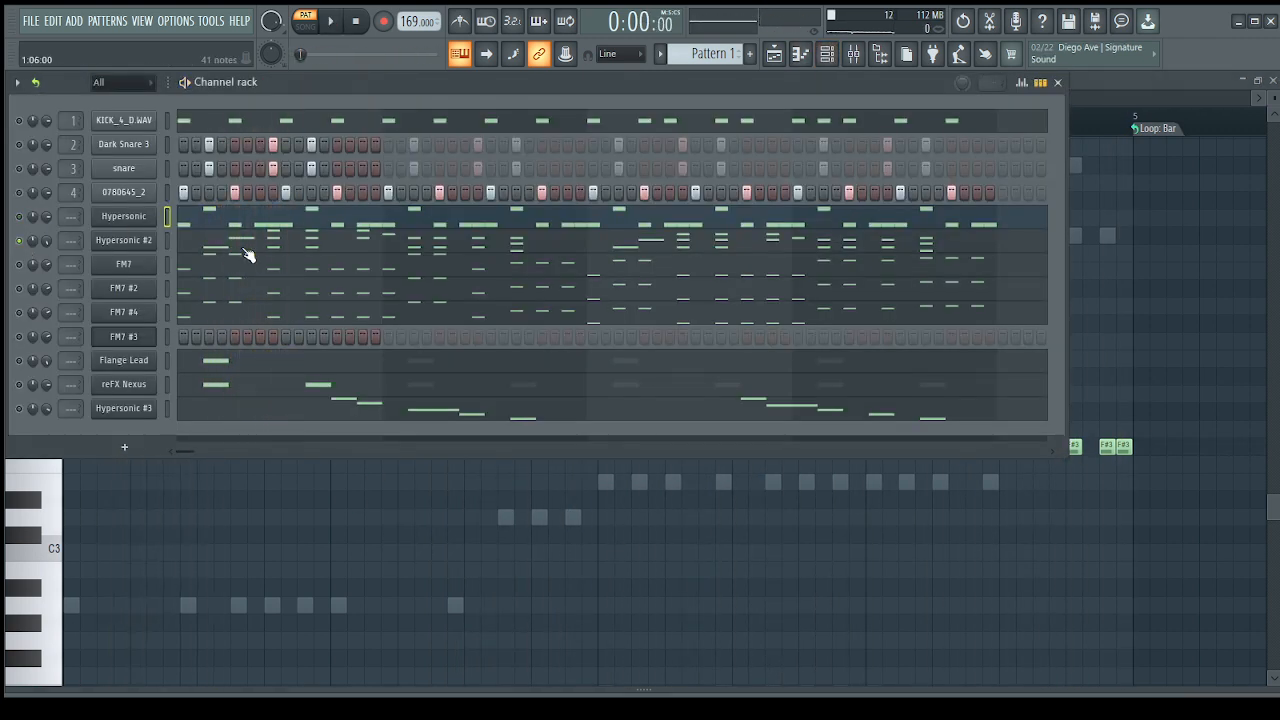
left_click(239, 243)
key("space")
scroll(240, 240, "up", 3)
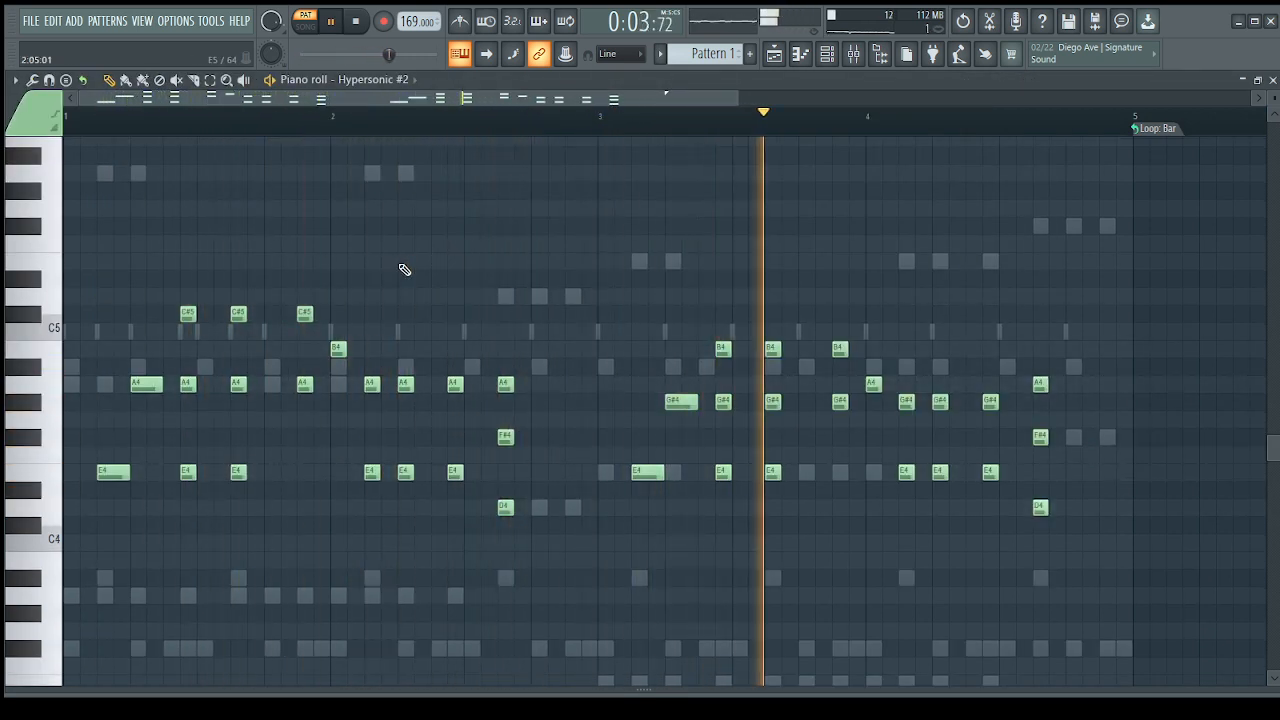
- Solo the FM7 channel and examine its notes in the piano roll during playback
left_click(822, 66)
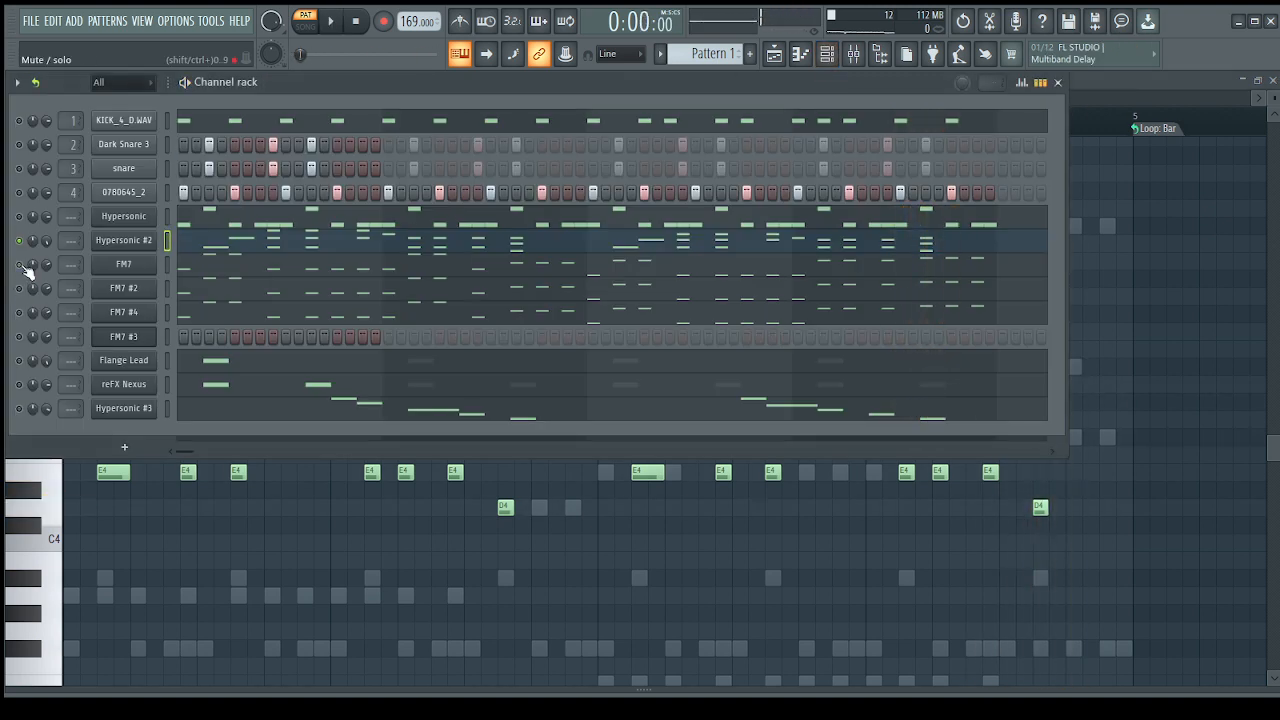
left_click(268, 276)
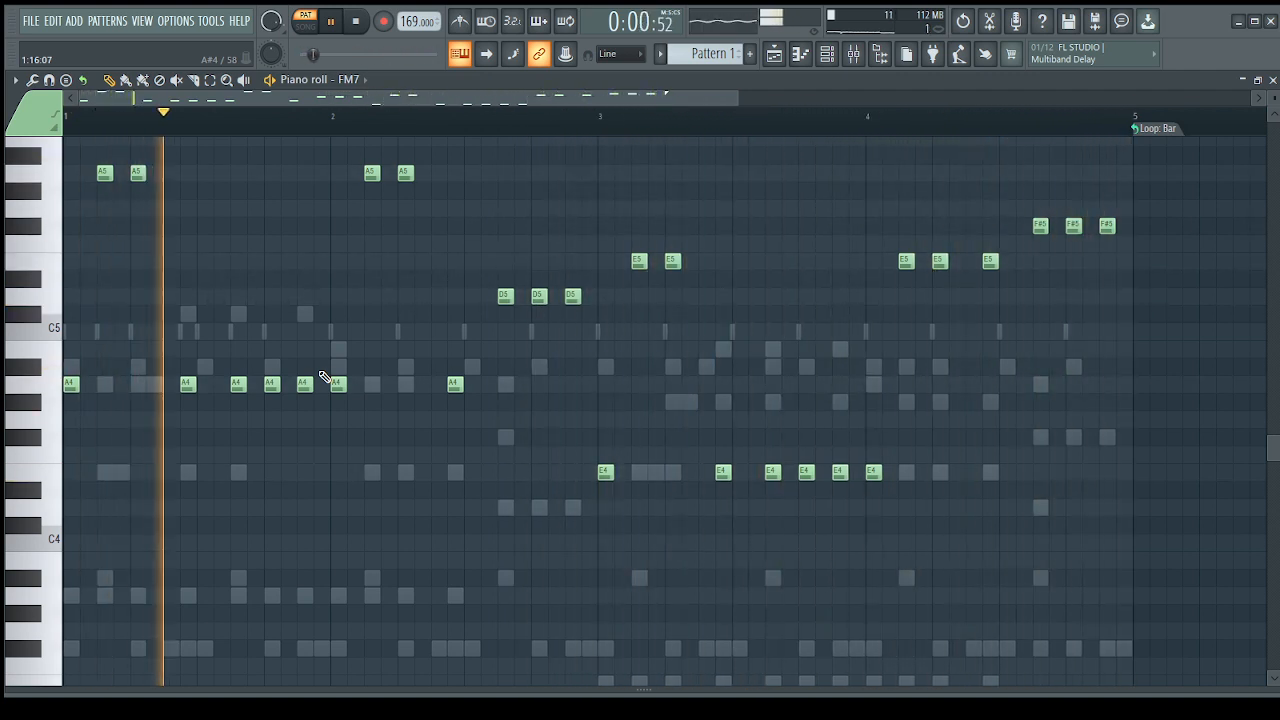
scroll(191, 329, "up", 2)
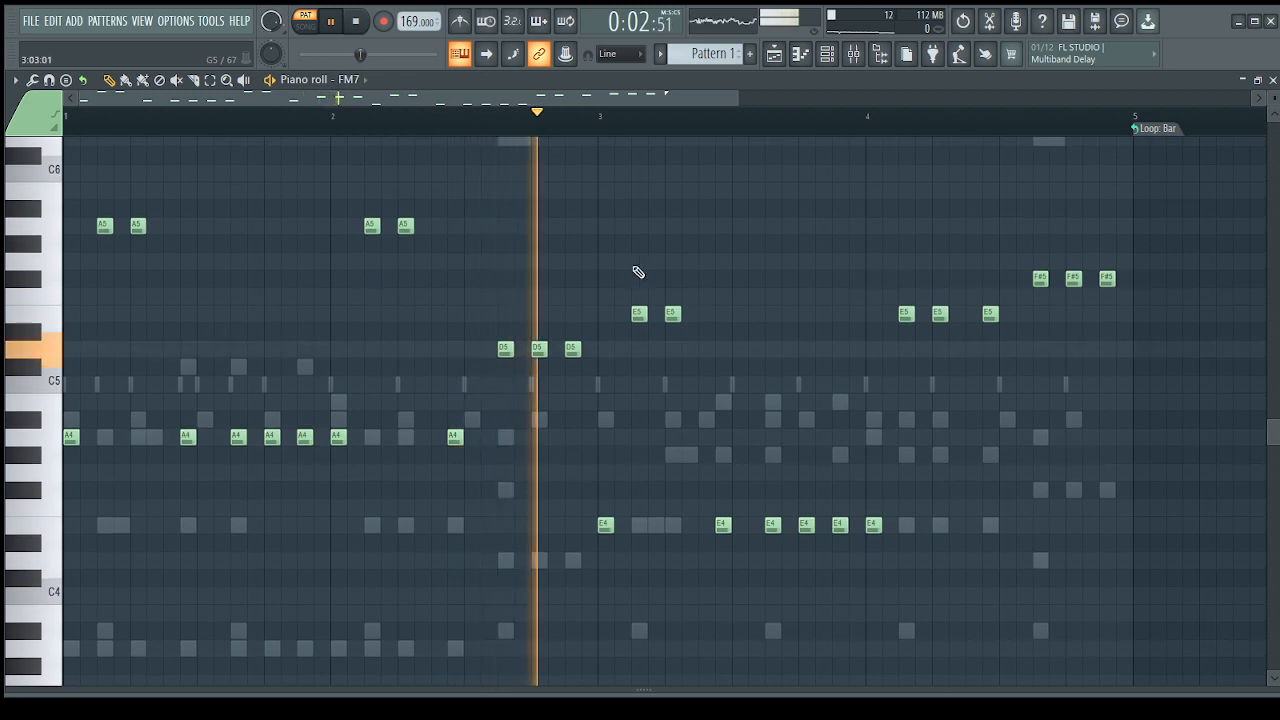
- Solo the FM7 #2 channel and play back its notes in the piano roll, including the lower octave
left_click(836, 62)
left_click(243, 289)
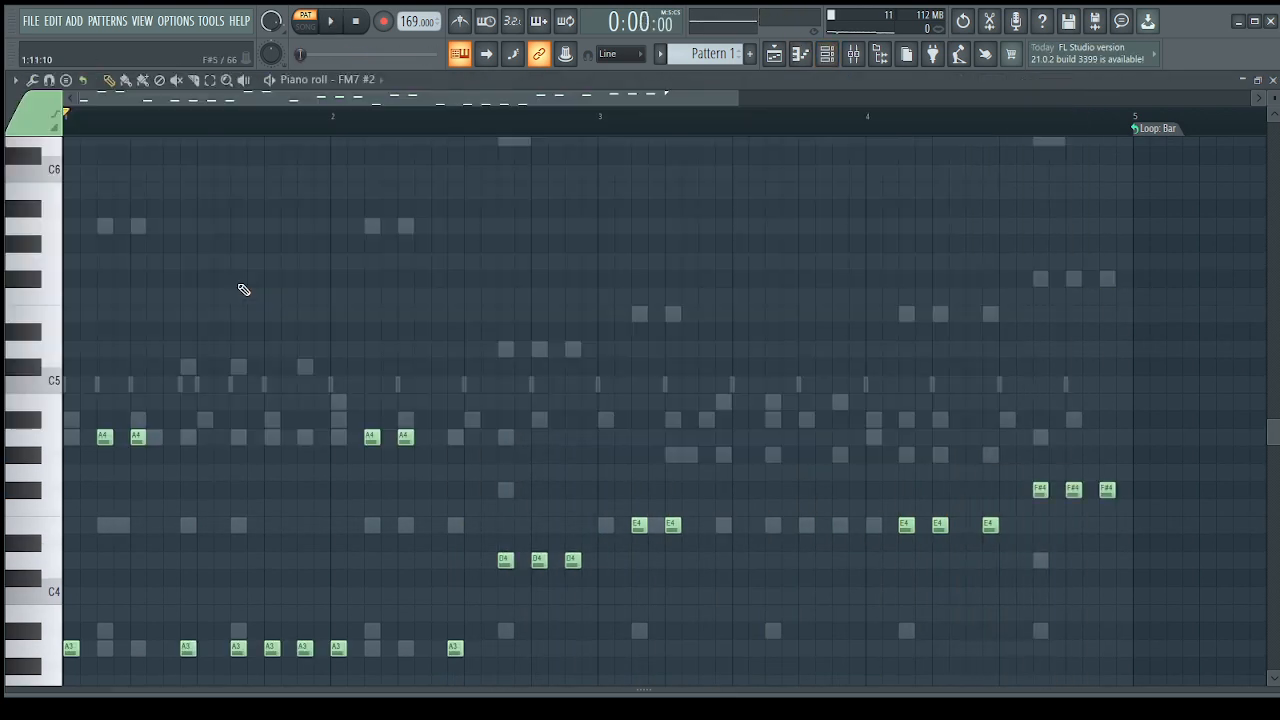
key("space")
scroll(243, 289, "down", 4)
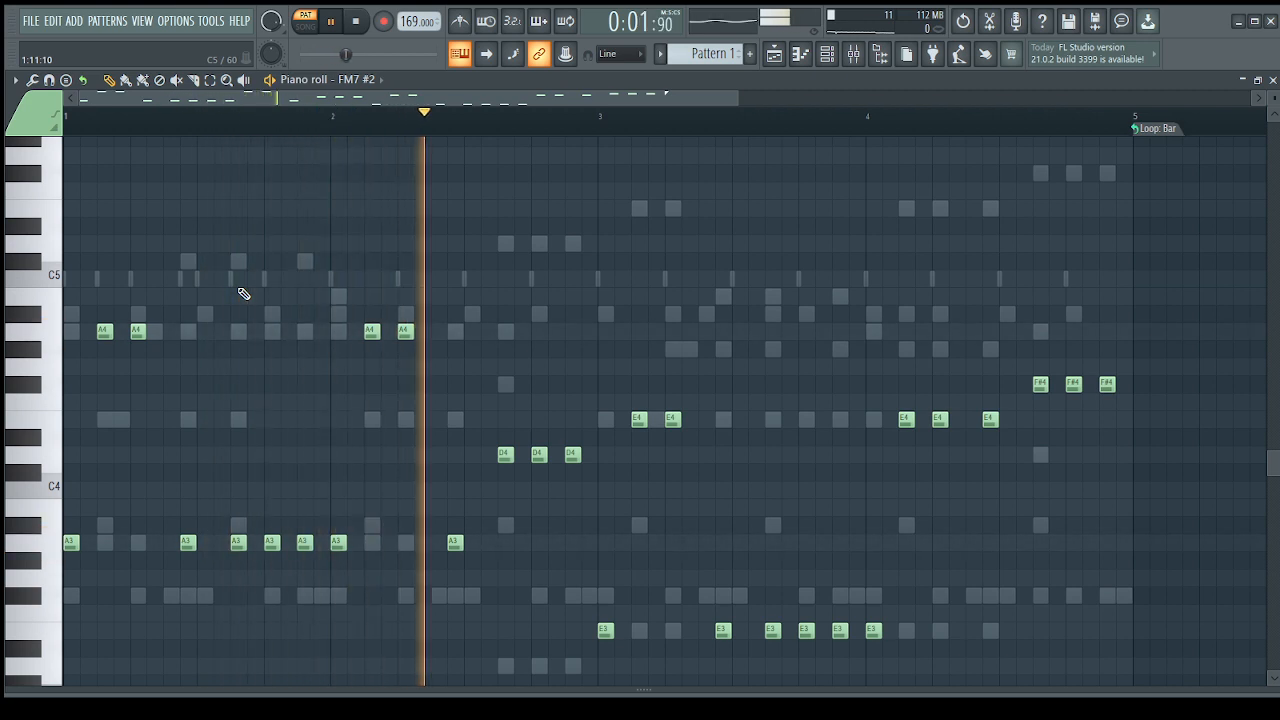
scroll(549, 274, "down", 3)
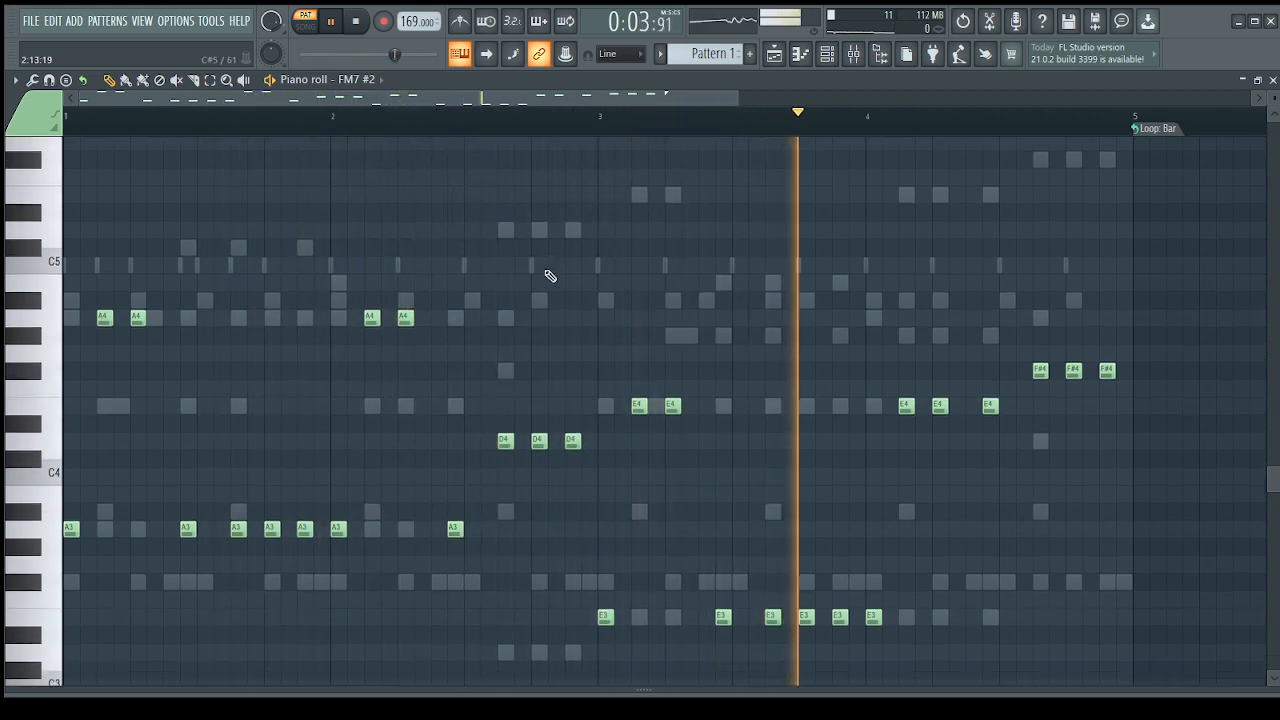
- Solo the Flange Lead channel, examine its notes in the piano roll and check the master track in the mixer
left_click(830, 57)
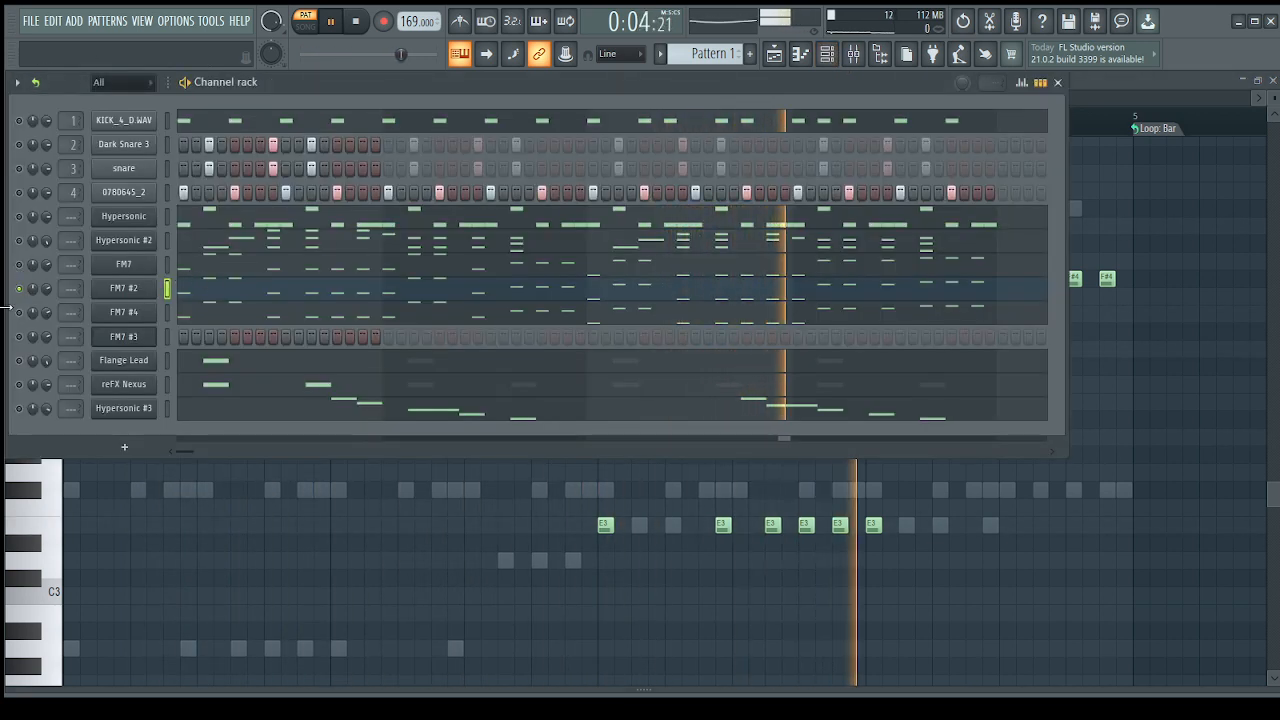
right_click(19, 360)
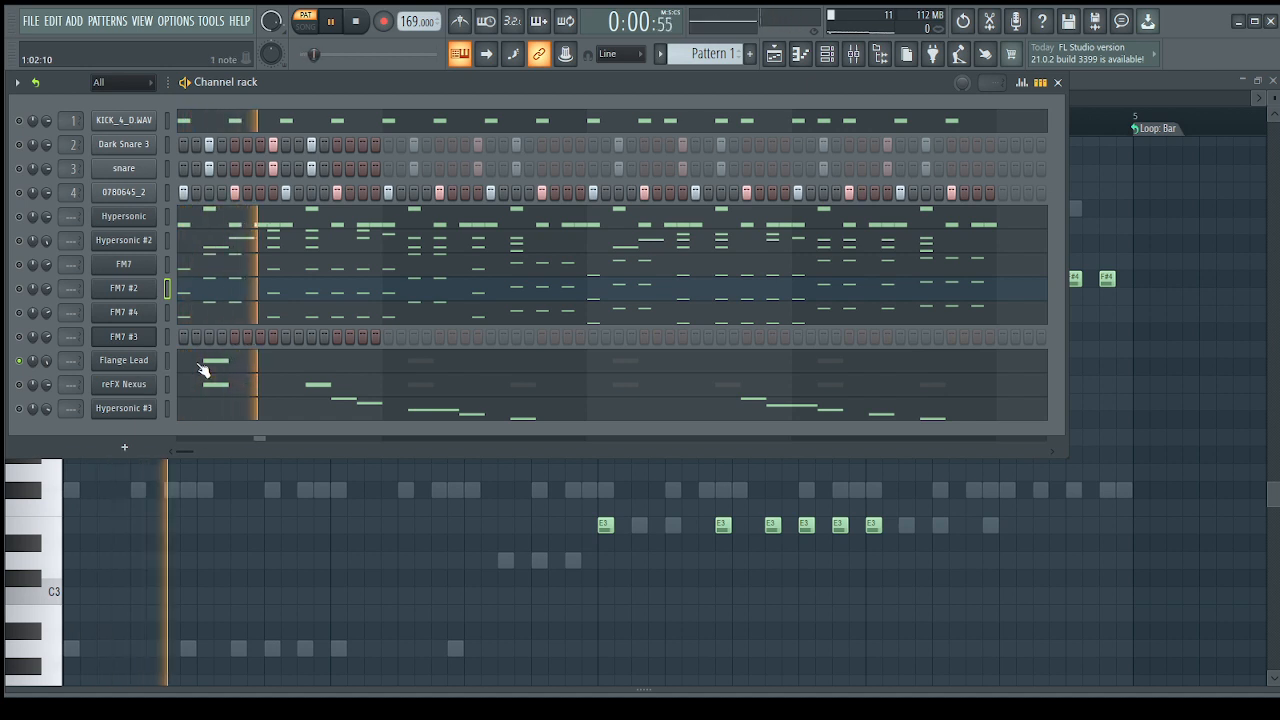
left_click(200, 370)
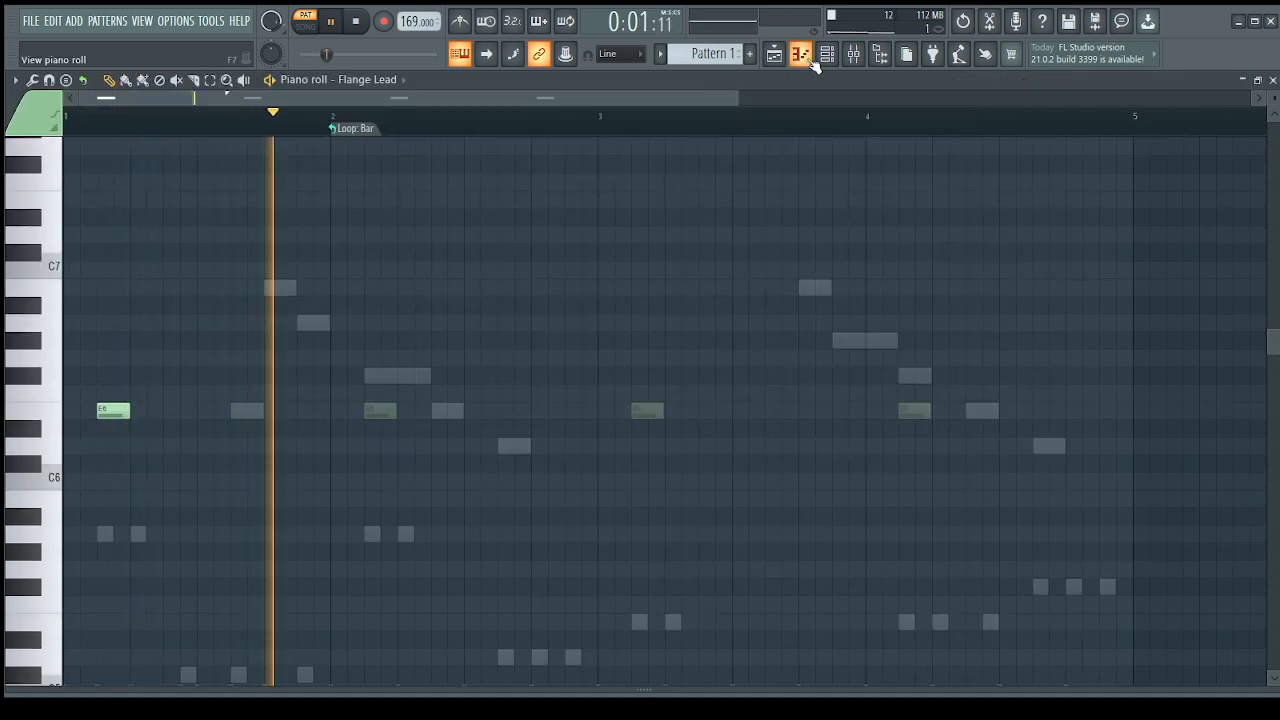
left_click(852, 55)
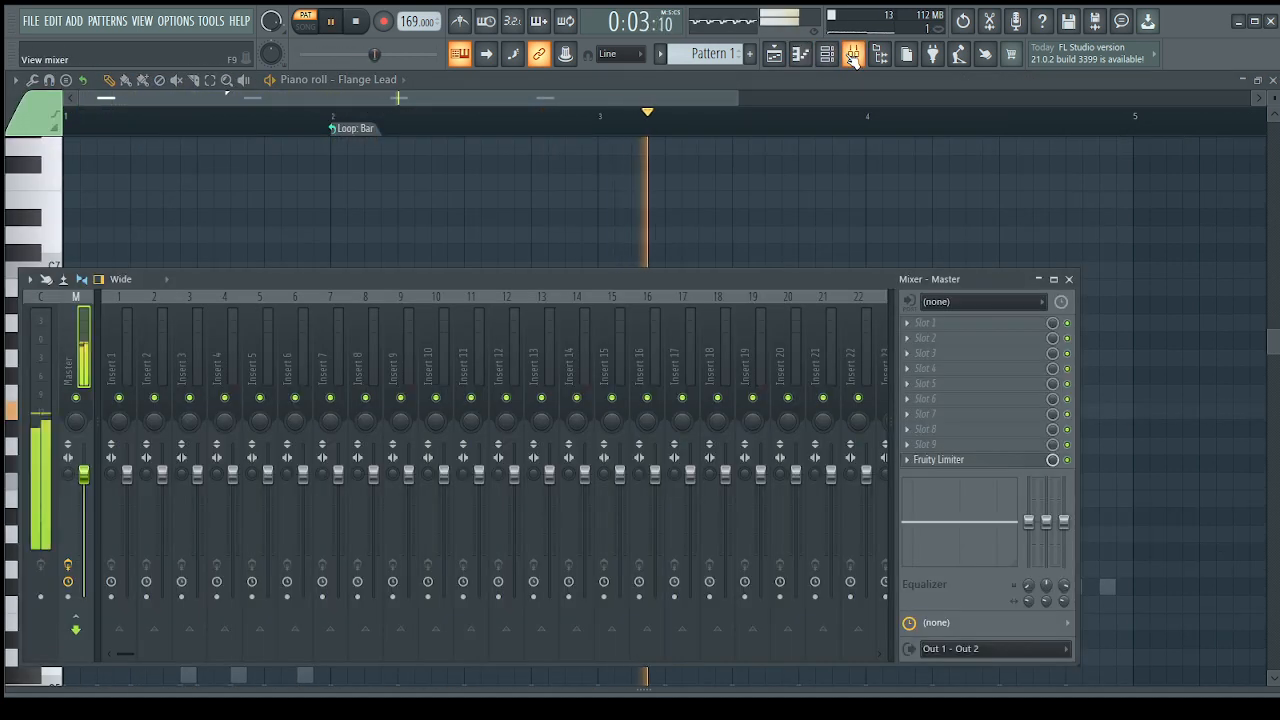
left_click(852, 55)
- Enable the reFX Nexus channel alongside Flange Lead and open the Hypersonic #3 notes in the piano roll
left_click(826, 55)
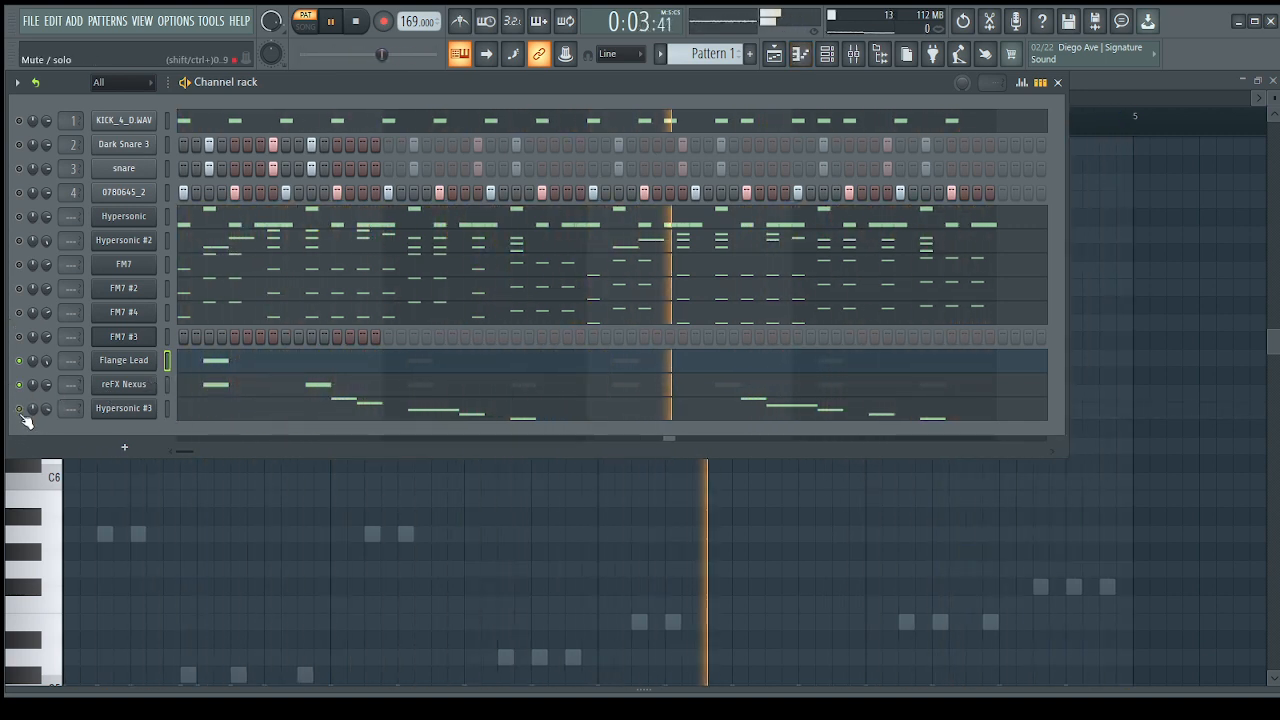
left_click(218, 408)
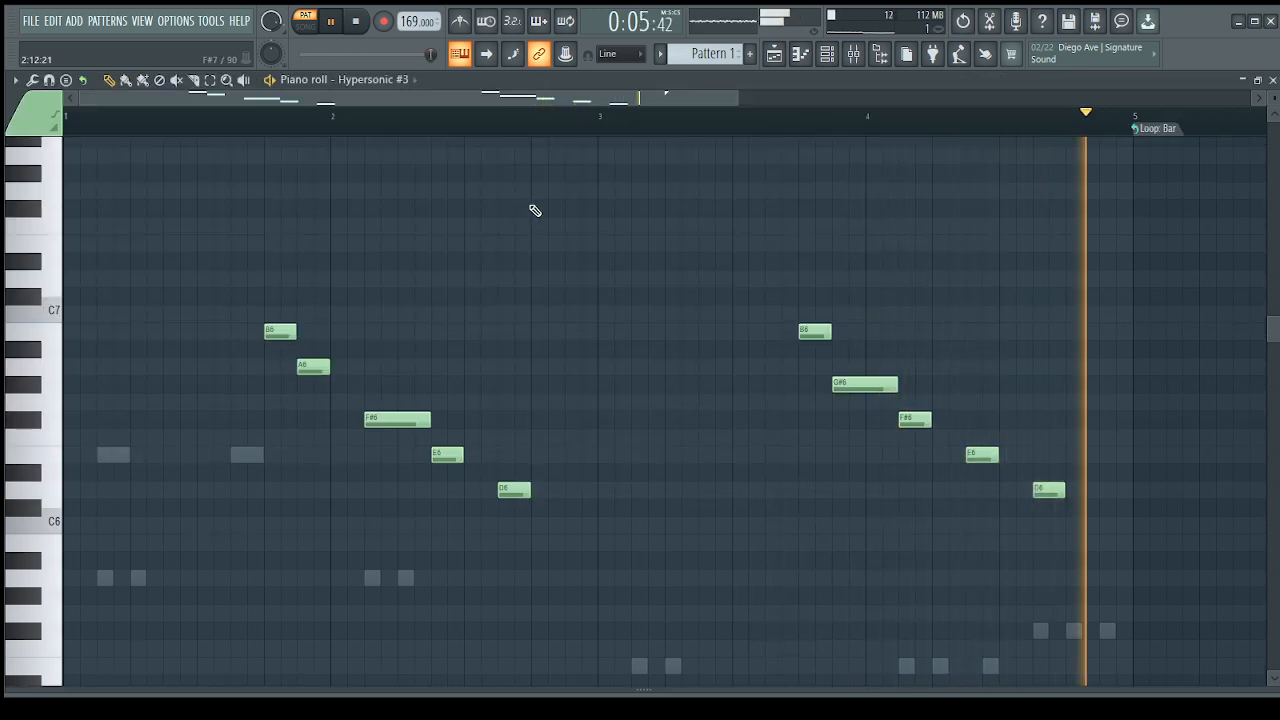
- Add a Hyper Canvas instrument channel to the pattern and open the sound settings for its part 01
left_click(828, 55)
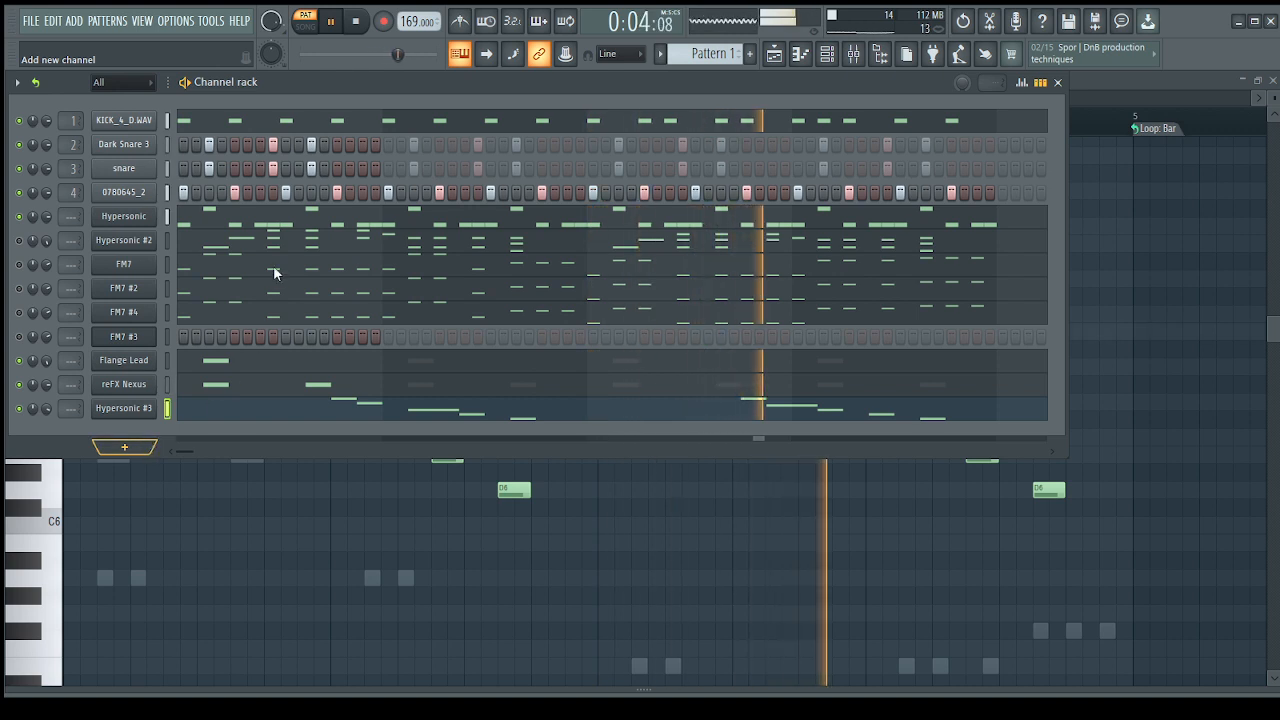
left_click(284, 345)
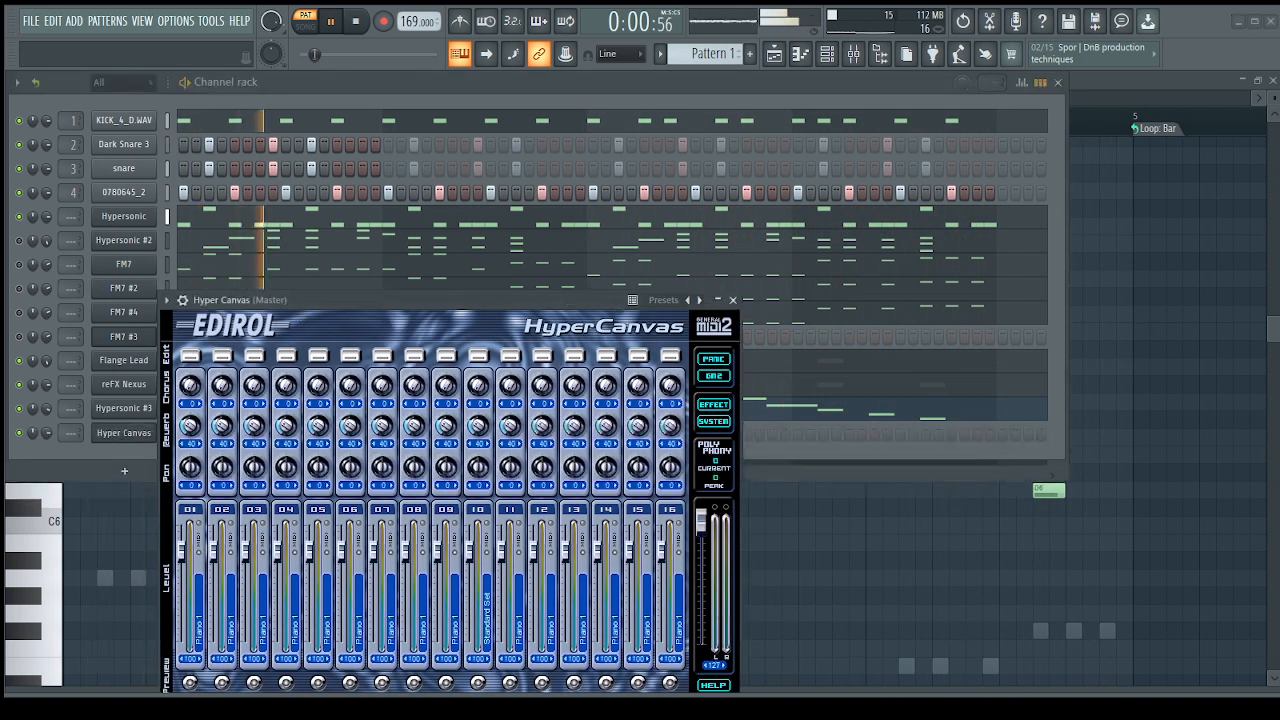
left_click(190, 356)
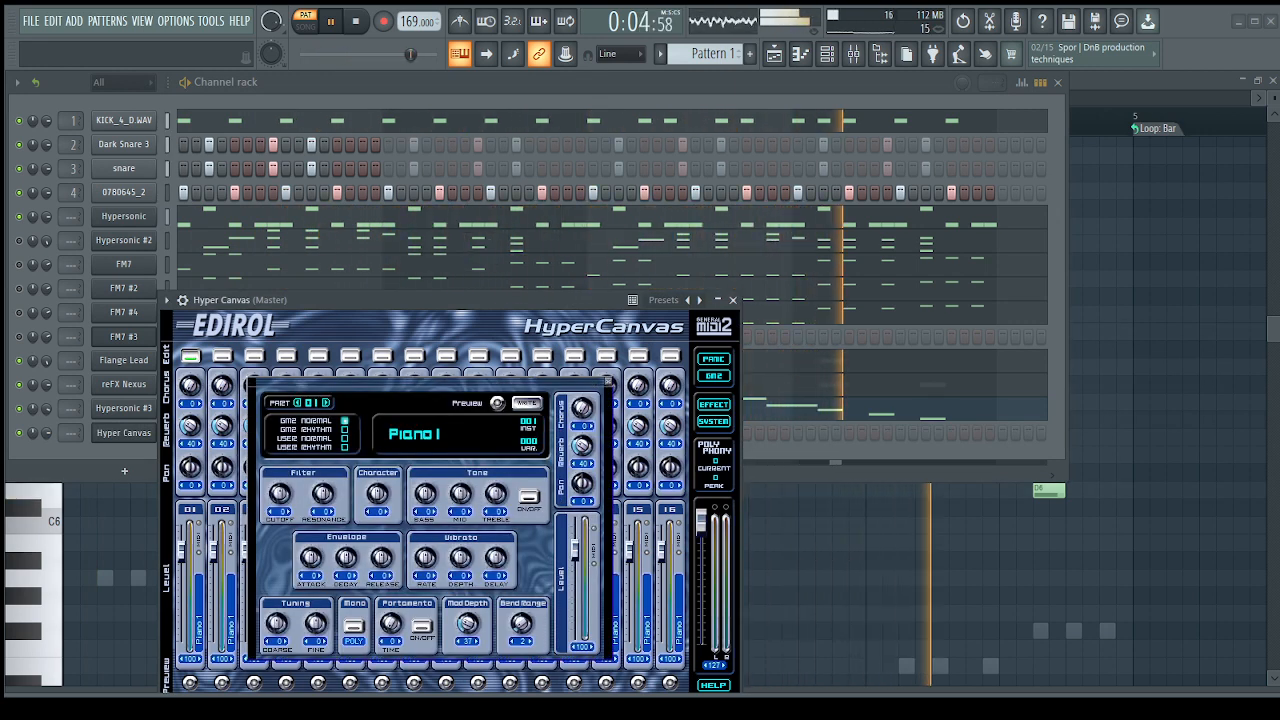
- Place a short E5 note near the end of bar 1 in the Hyper Canvas piano roll
left_click(800, 55)
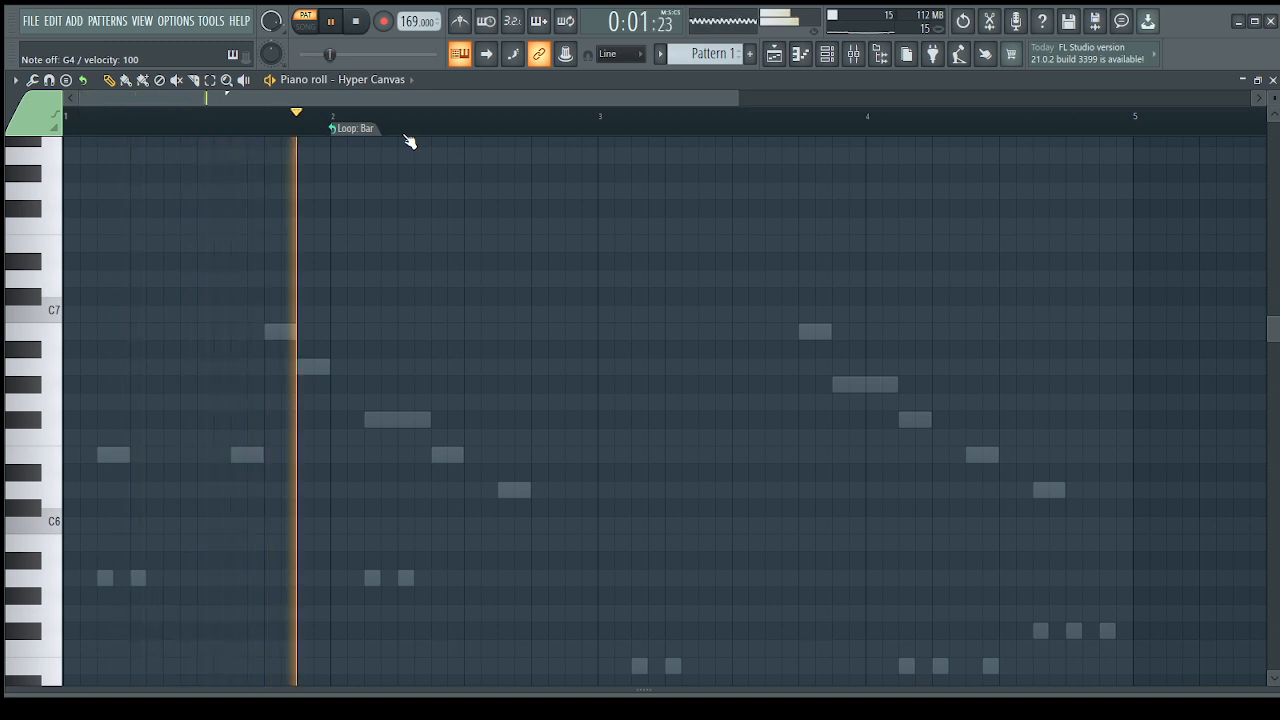
scroll(389, 188, "up", 9)
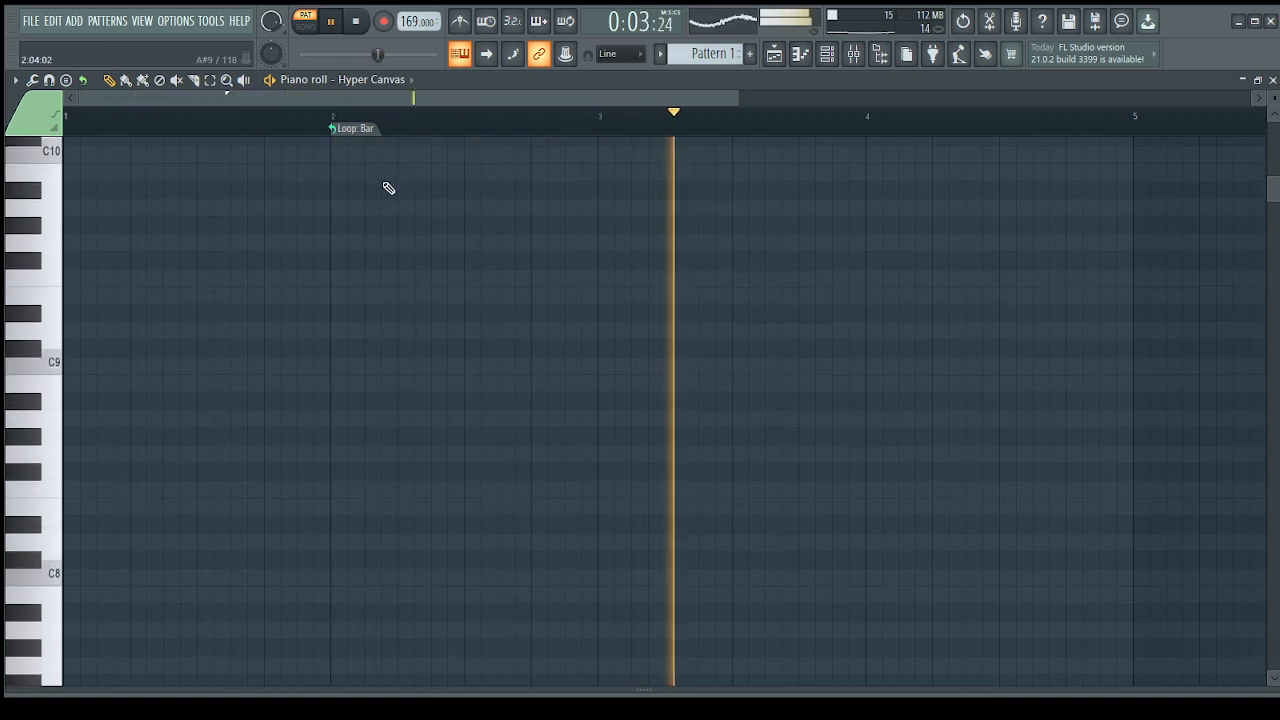
scroll(389, 188, "down", 10)
scroll(389, 188, "down", 8)
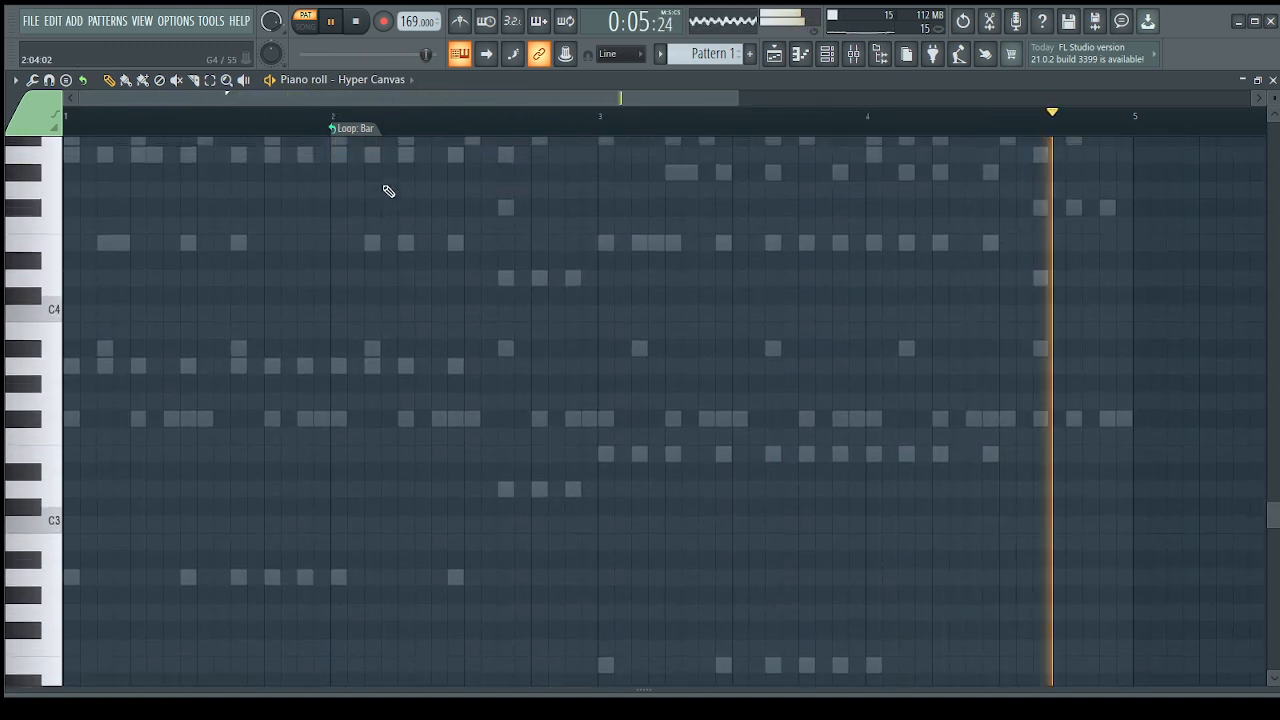
scroll(389, 191, "up", 4)
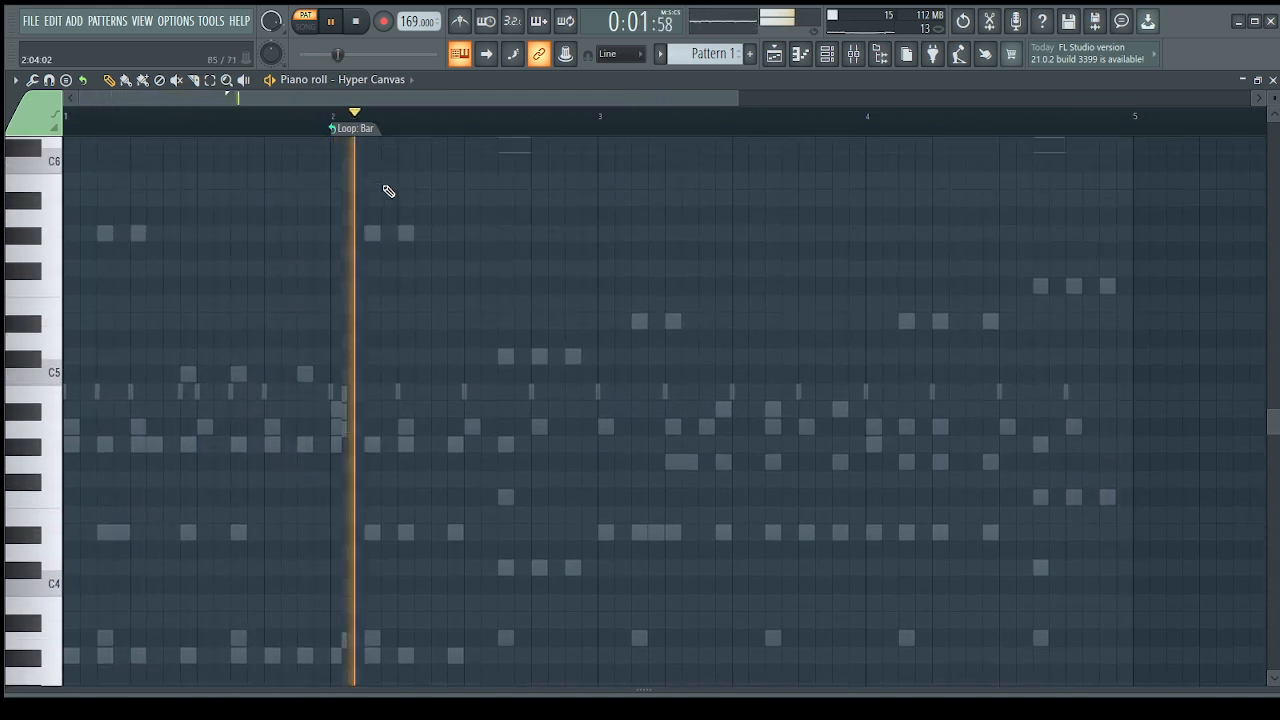
scroll(389, 191, "up", 3)
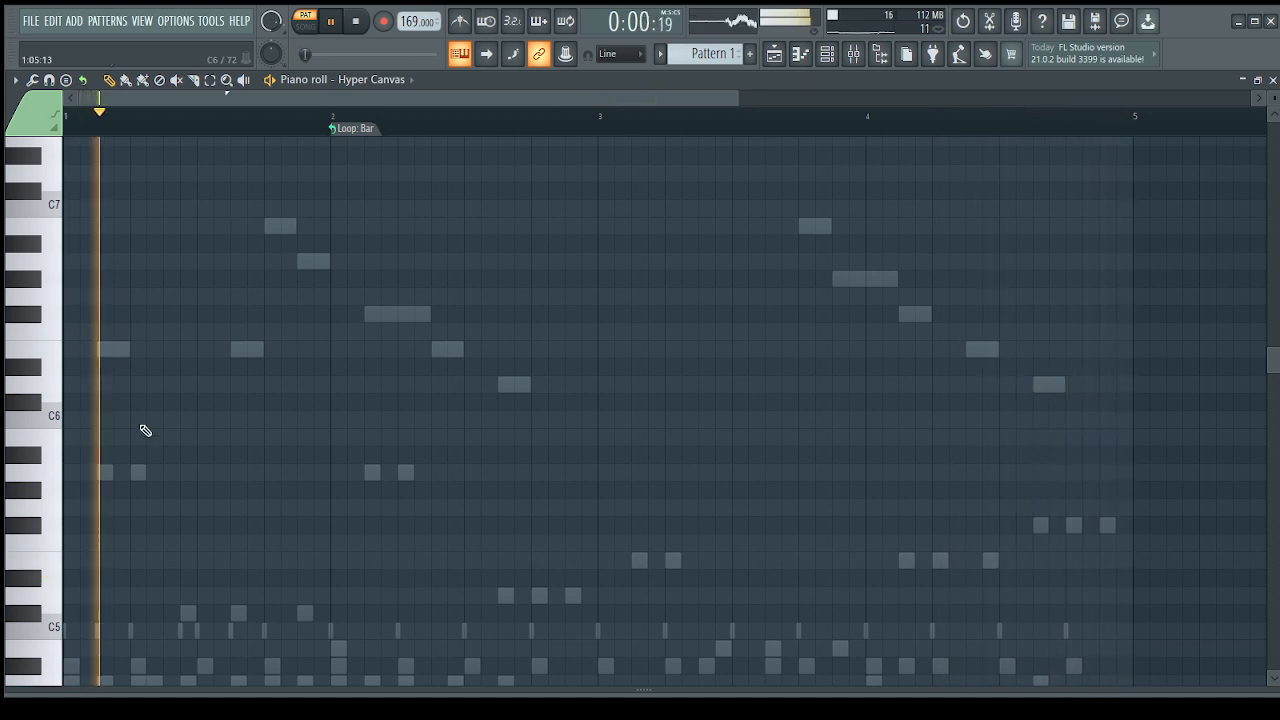
left_click(292, 565)
left_click_drag(350, 563, 294, 575)
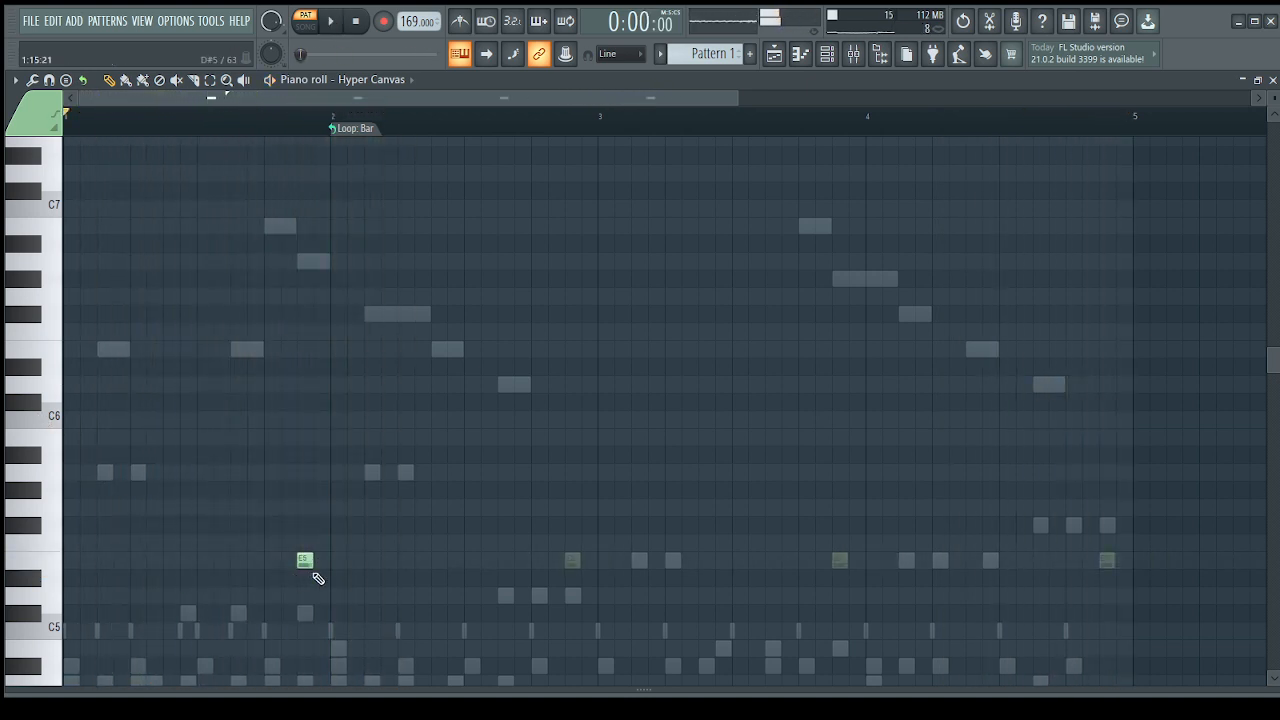
- Add two more E5 notes directly after the first, crossing into bar 2, and restart playback
key("space")
left_click(322, 565)
left_click(337, 560)
key("space")
key("space")
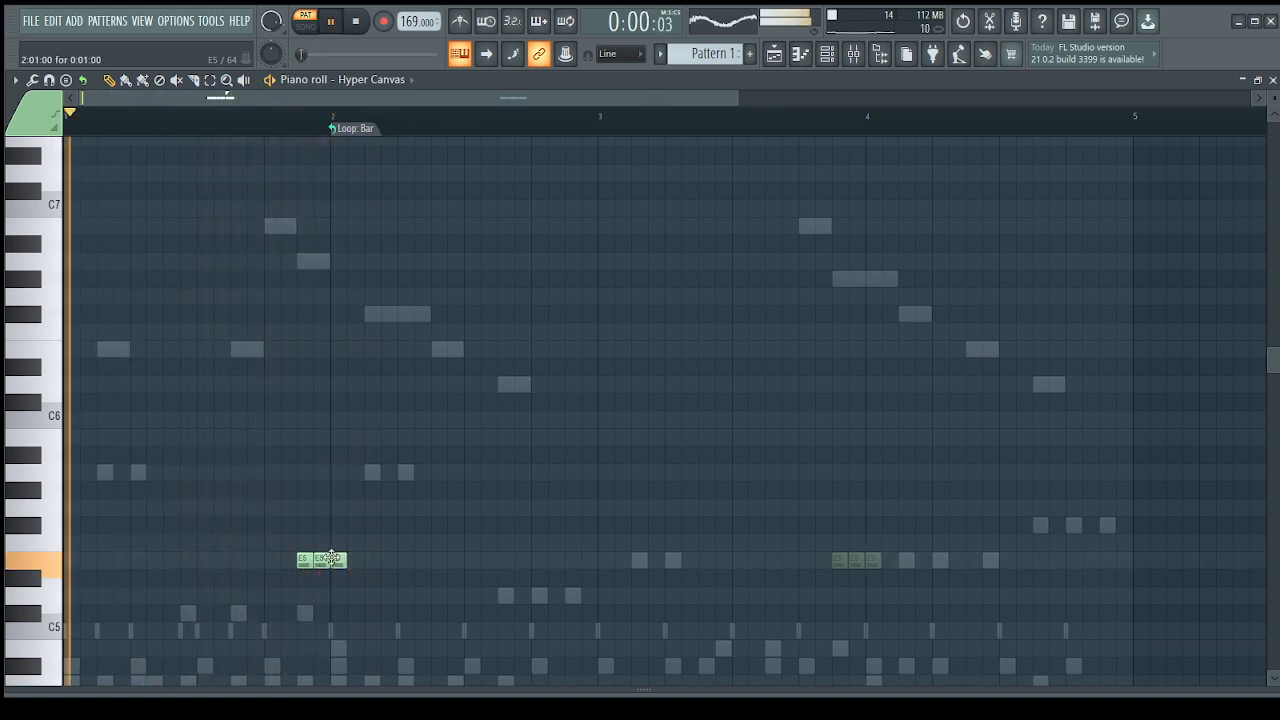
- Extend the E5 run in bar 2 with two more adjacent notes, restarting playback along the way
left_click(372, 559)
scroll(366, 563, "down", 3)
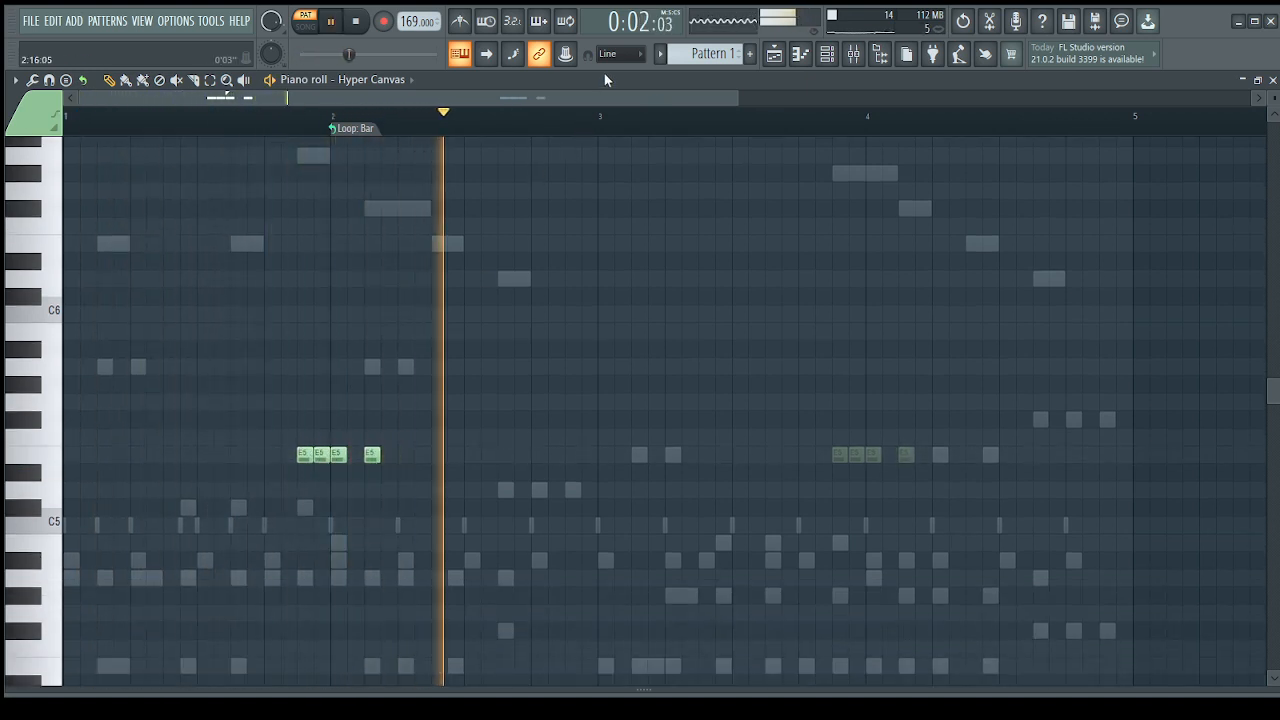
left_click_drag(366, 456, 350, 456)
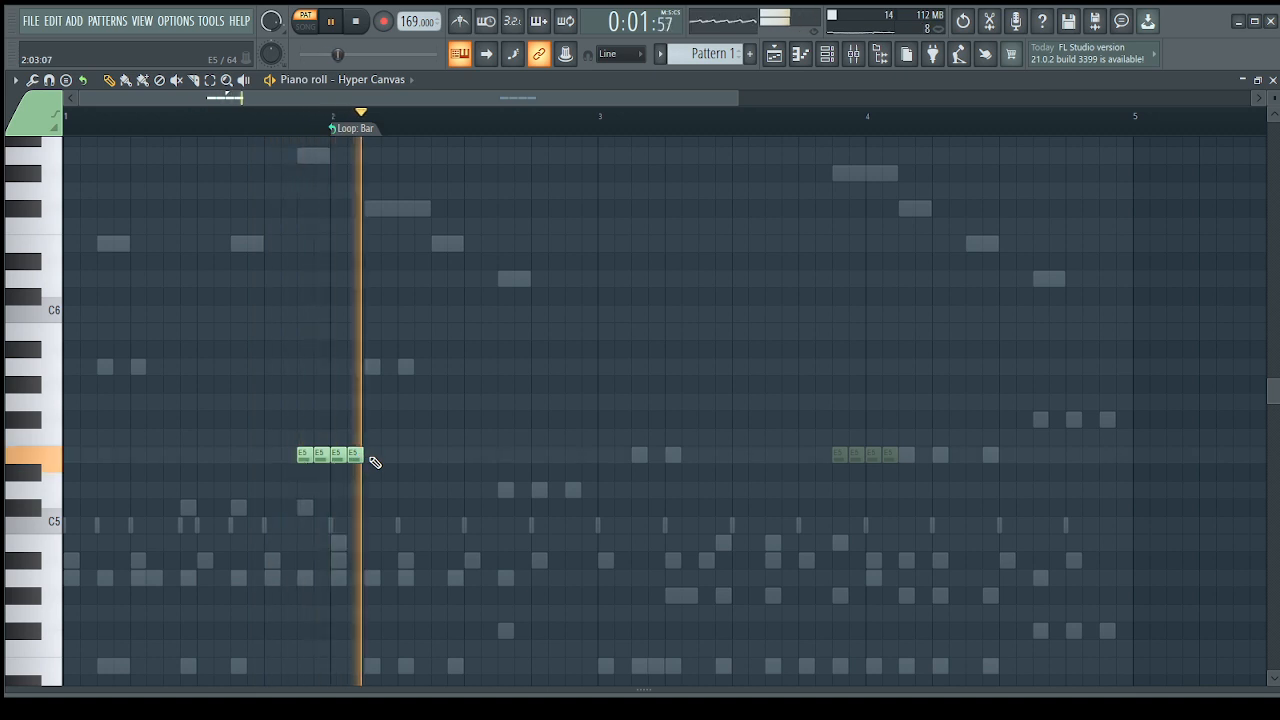
key("space")
key("space")
left_click(372, 455)
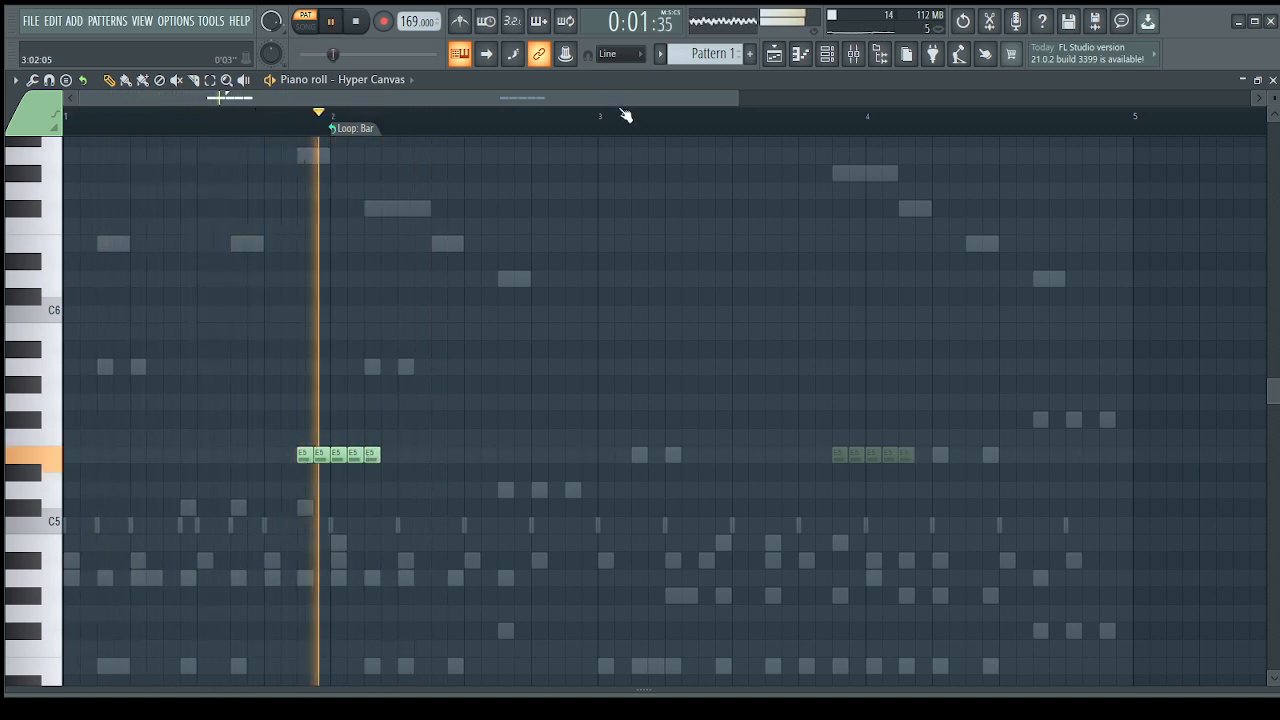
- Set the snap to 1/3 step, shorten the first four E5 notes and play the pattern
scroll(621, 57, "down", 5)
key("space")
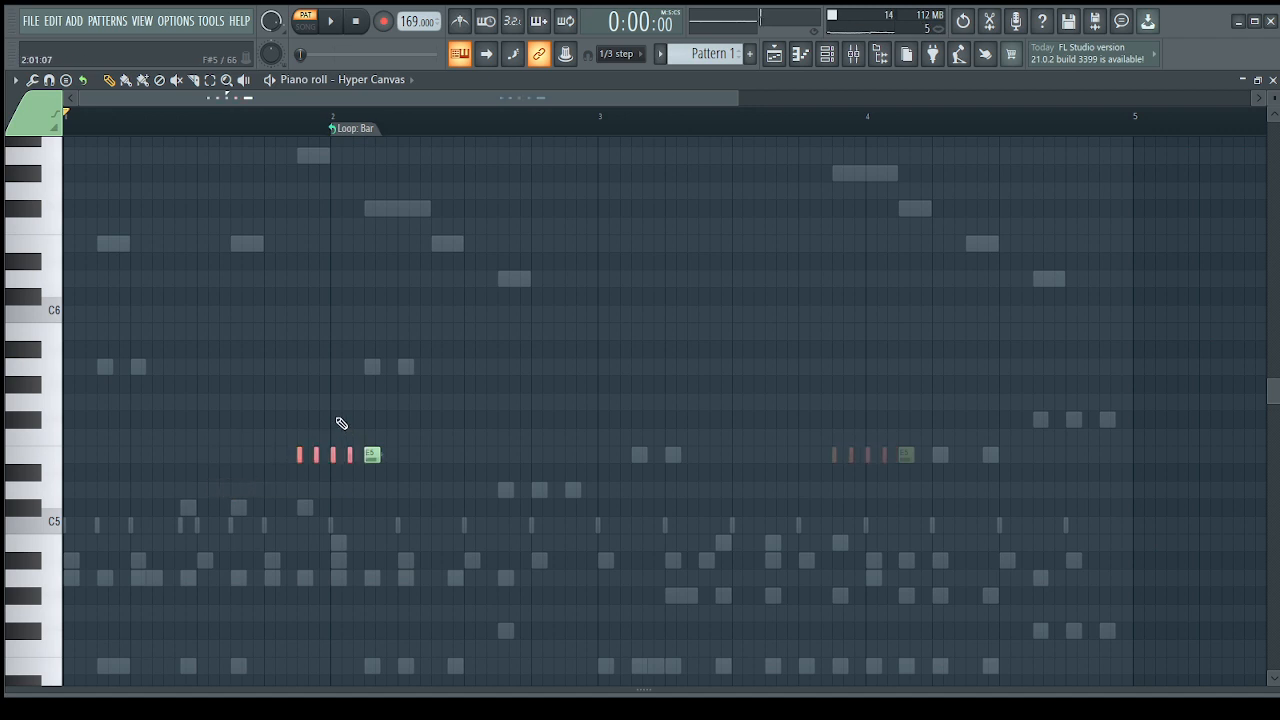
key("space")
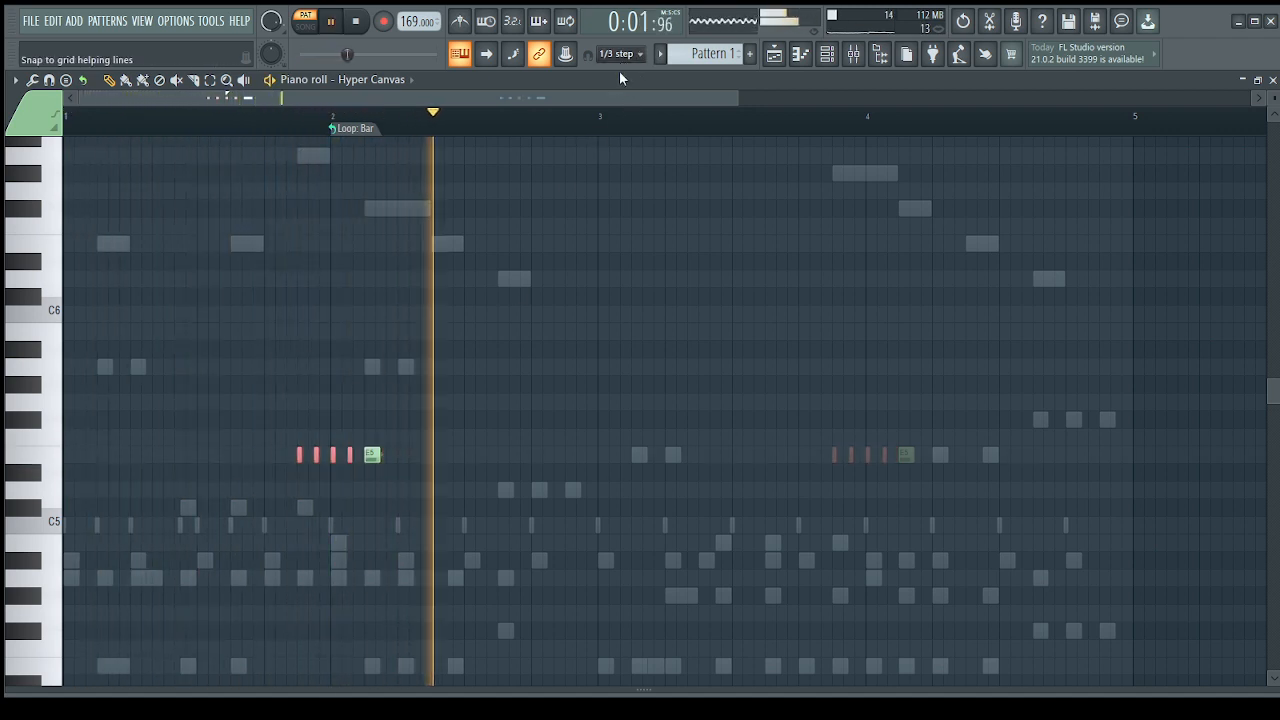
- Return the snap to Line and repeat the five-note E5 group around bars 3, 4 and 5, with its last three notes starting bar 1
scroll(620, 60, "up", 5)
left_click_drag(410, 438, 563, 460)
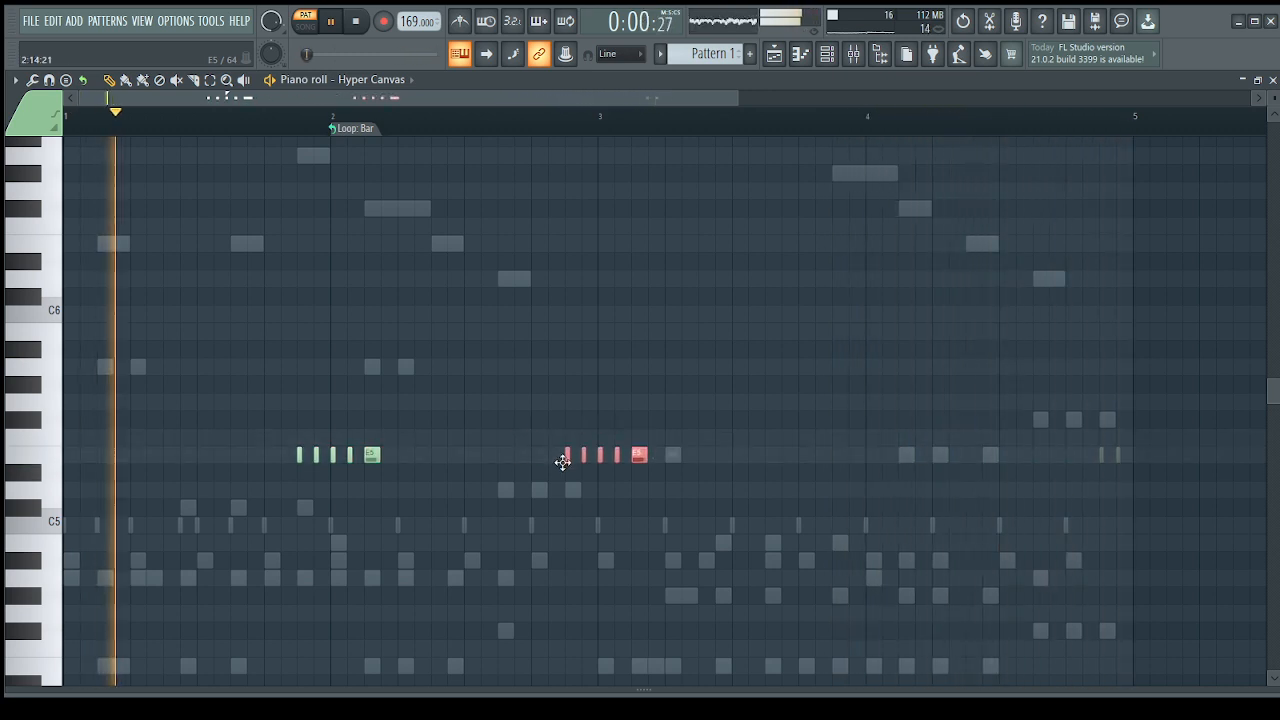
left_click_drag(448, 452, 566, 457)
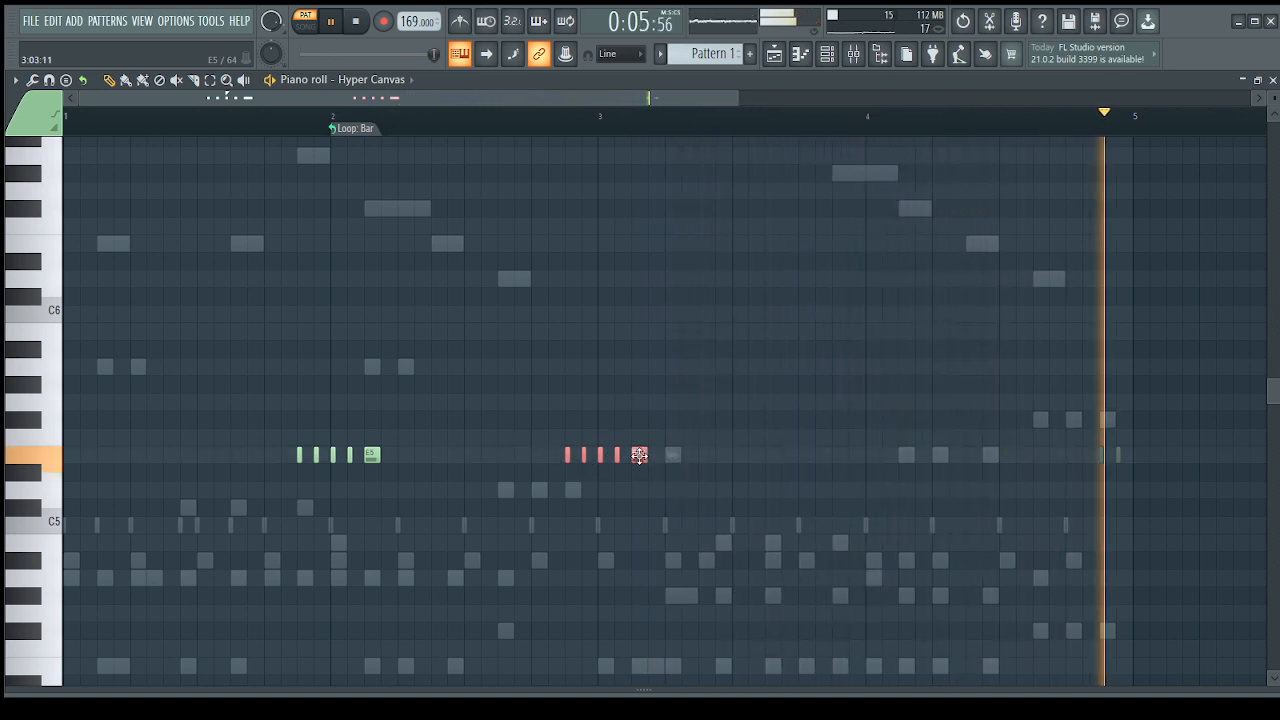
left_click_drag(569, 457, 1133, 478)
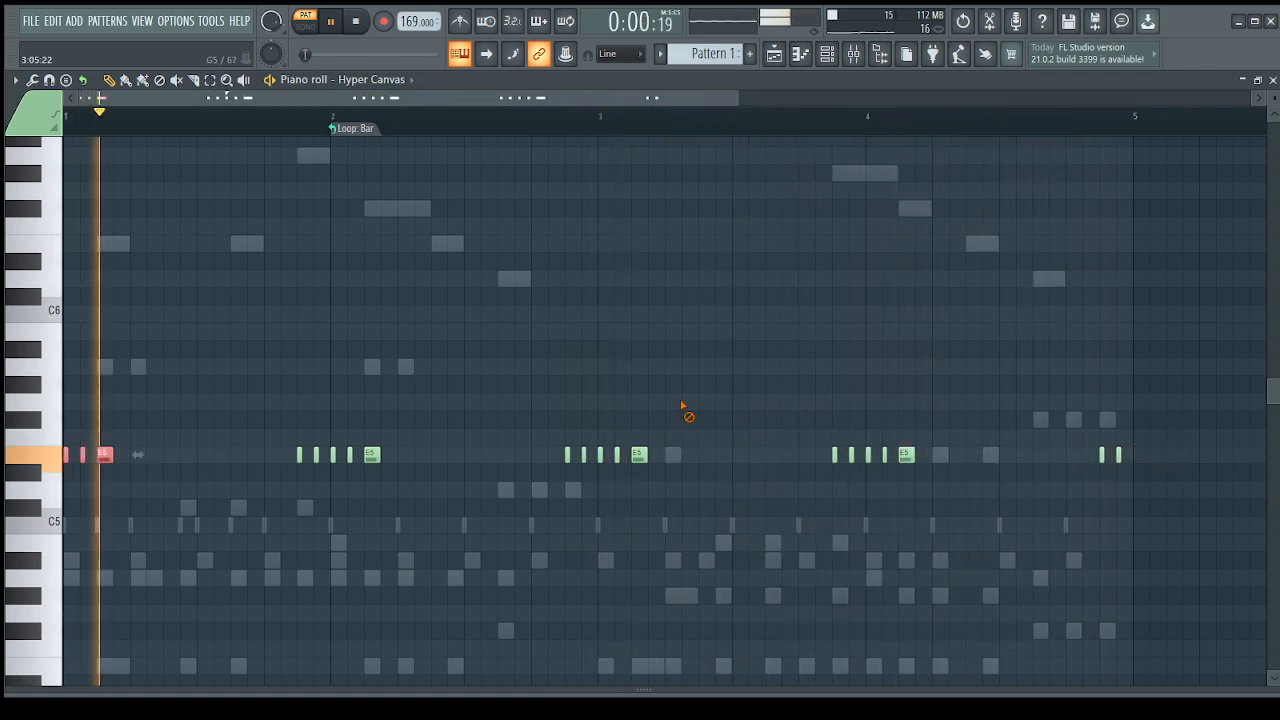
- Mute Flange Lead, reFX Nexus and Hypersonic #3, raise the Hyper Canvas channel volume and return to its notes
left_click(826, 53)
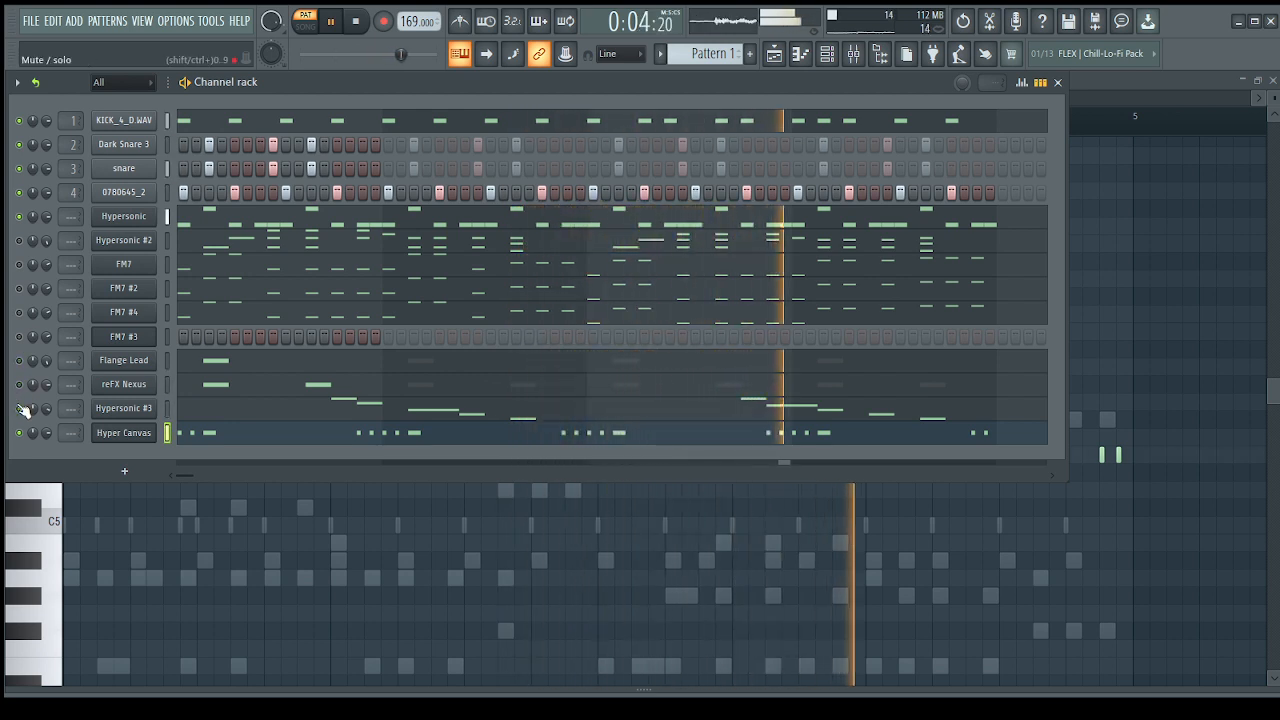
left_click_drag(49, 435, 49, 427)
left_click(207, 499)
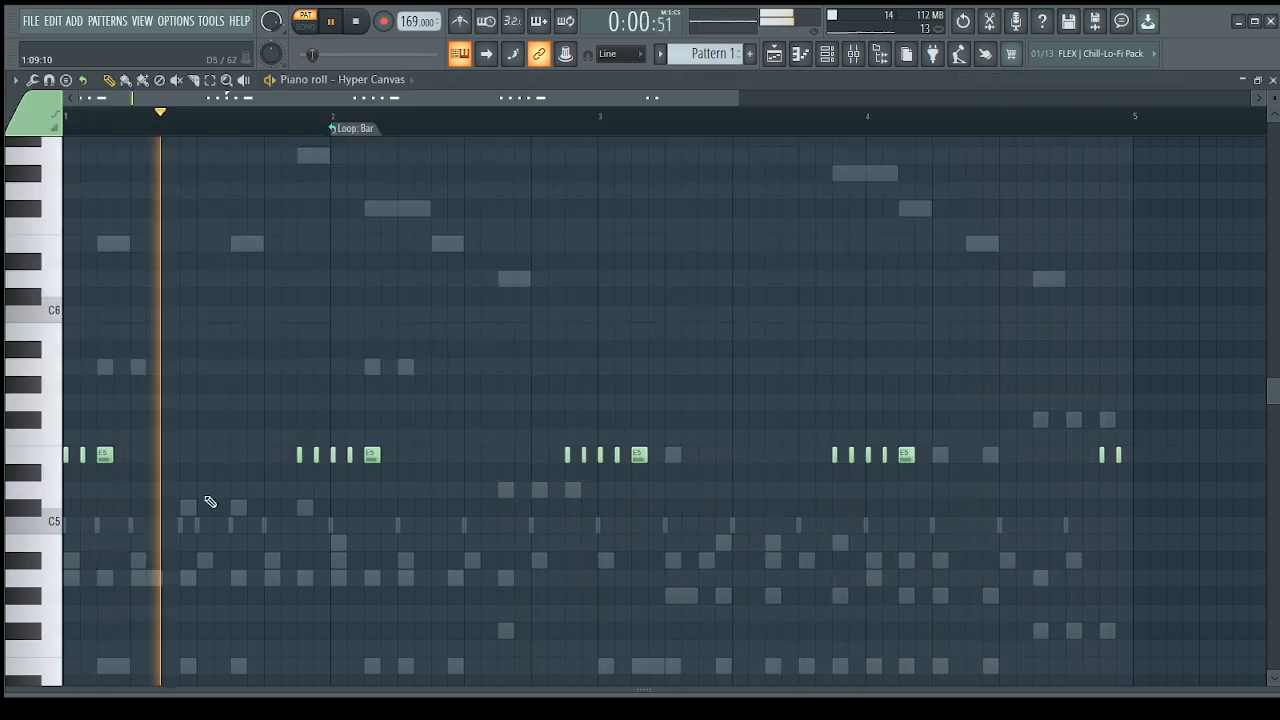
- Double the length of the final E5 note in each of the four Hyper Canvas groups
left_click_drag(112, 456, 129, 456)
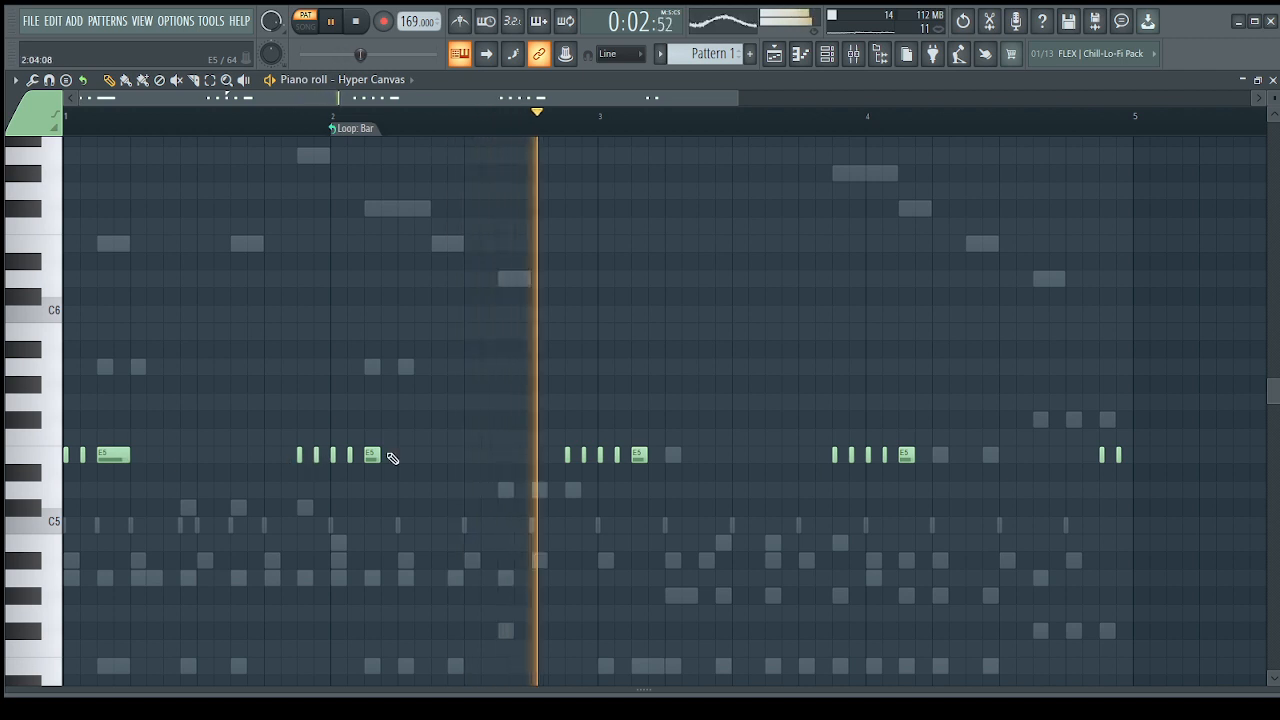
left_click_drag(380, 456, 395, 457)
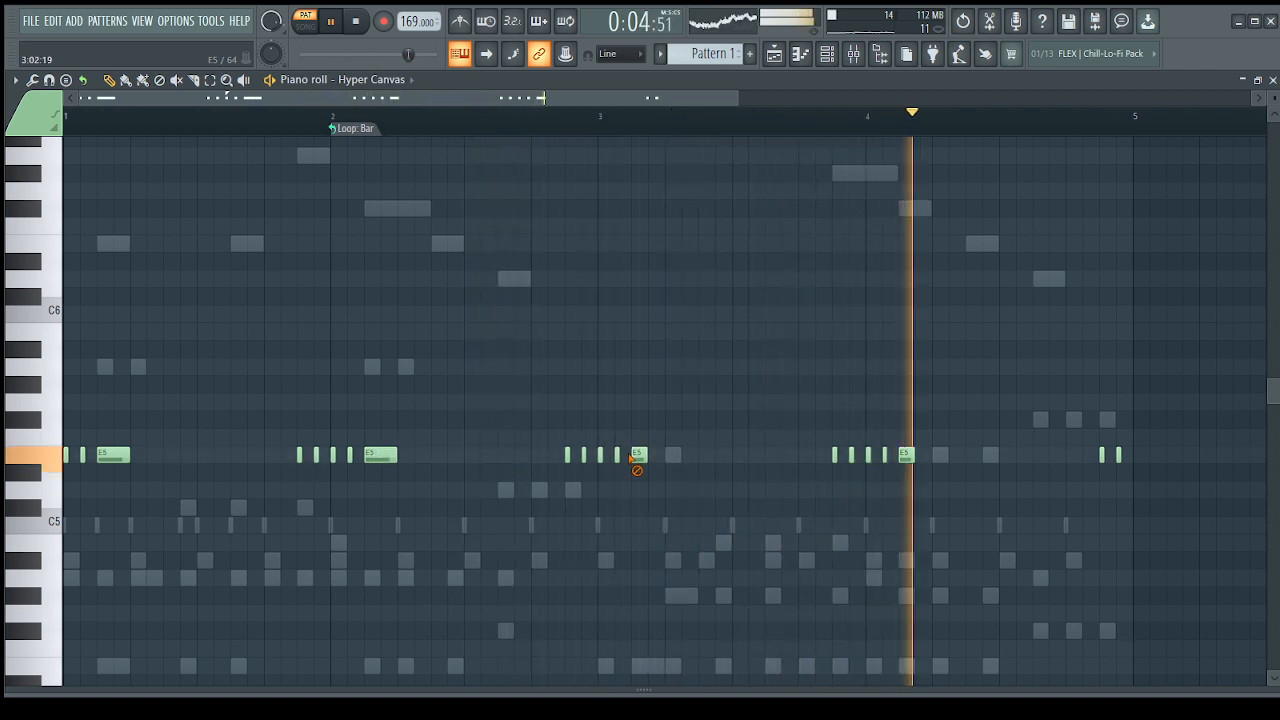
left_click_drag(647, 456, 664, 456)
left_click_drag(914, 456, 931, 456)
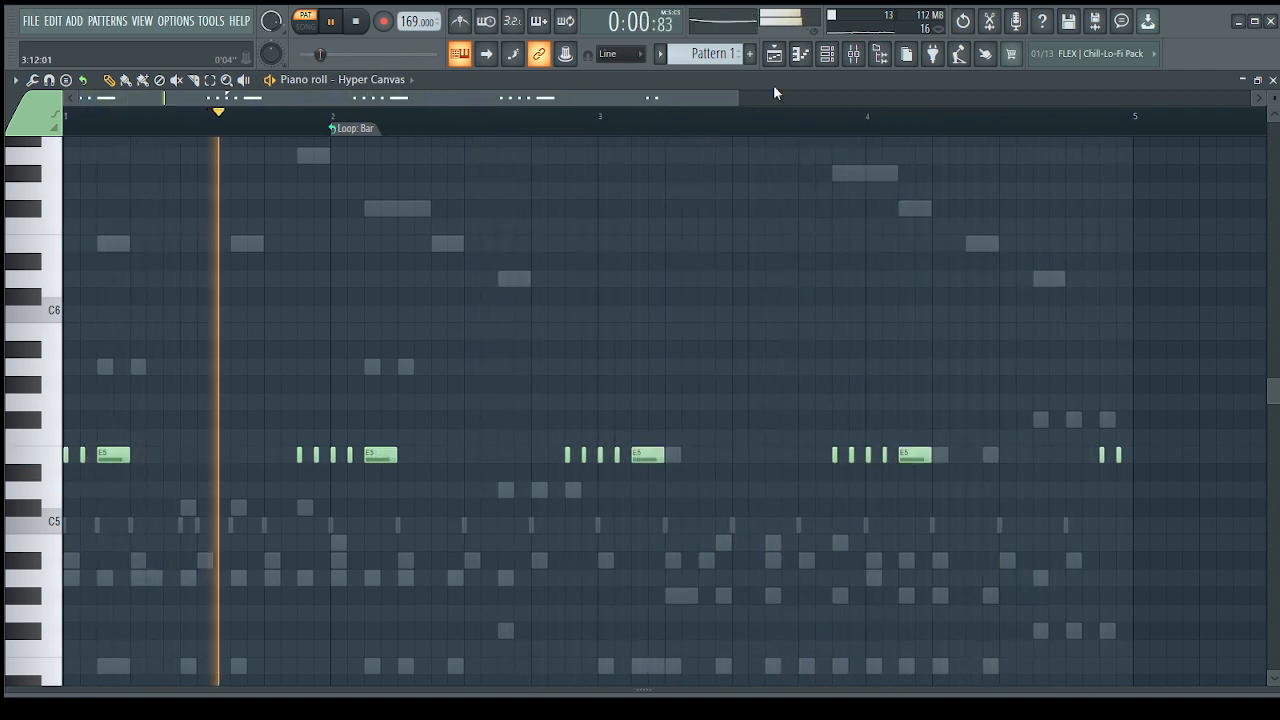
- Unmute FM7, FM7 #2 and Hypersonic #2 in the channel rack and raise the Hyper Canvas volume
left_click(828, 55)
left_click(832, 66)
left_click(832, 66)
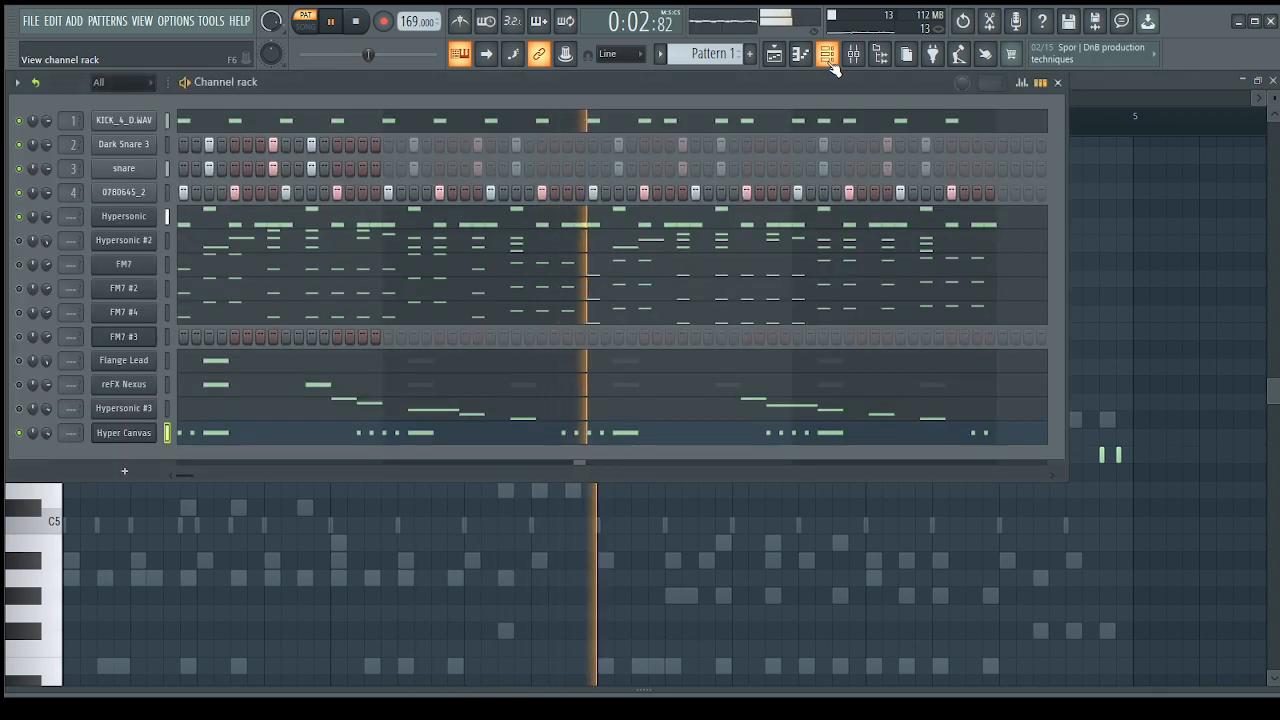
left_click(832, 66)
left_click(832, 66)
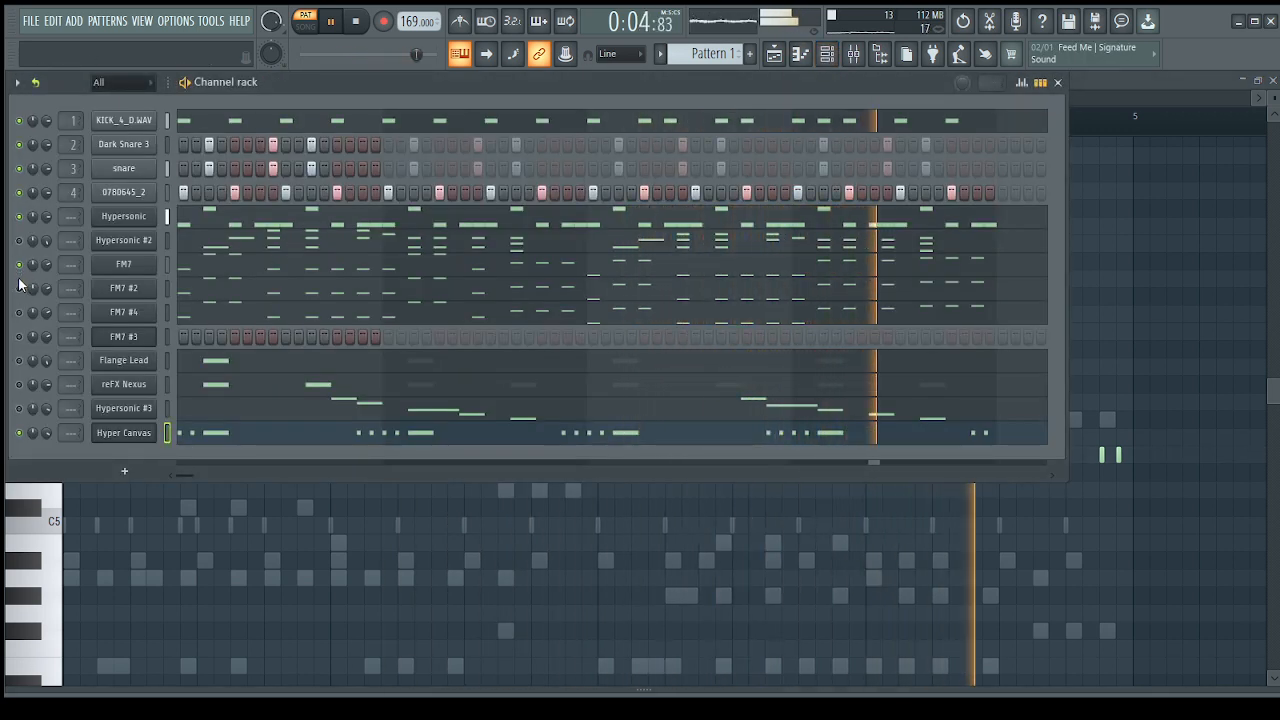
left_click(20, 241)
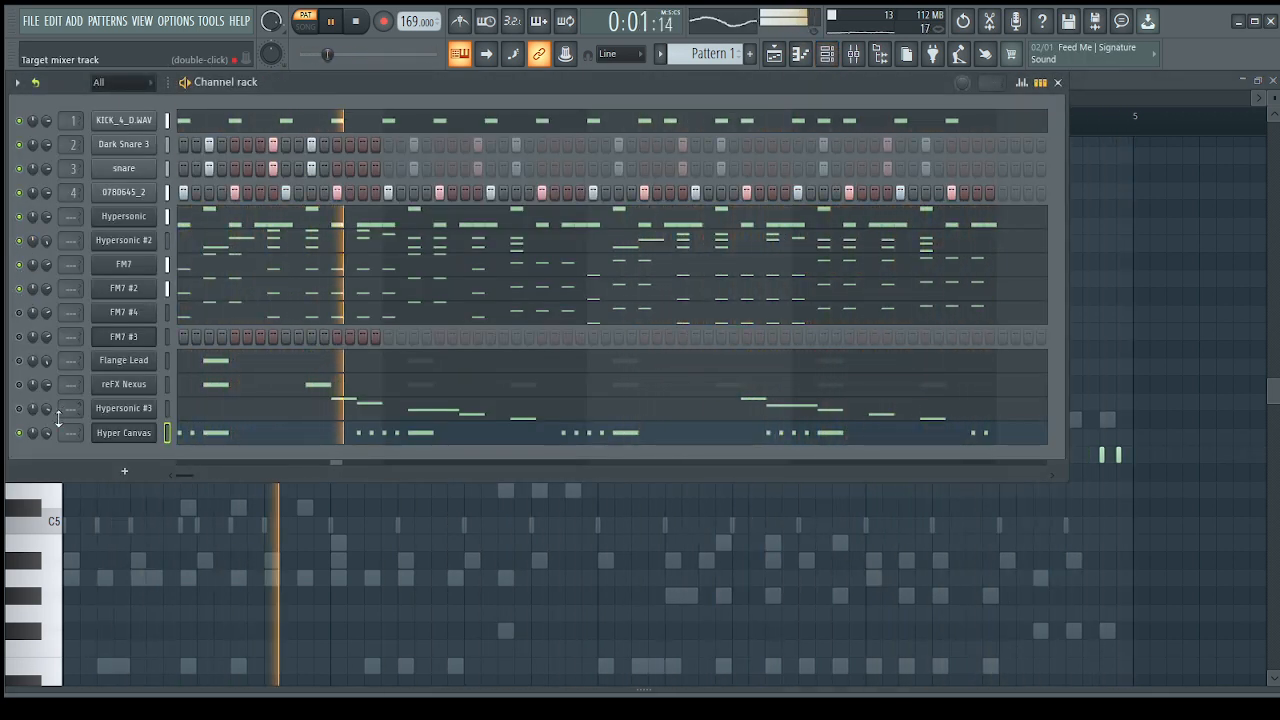
left_click_drag(46, 433, 46, 421)
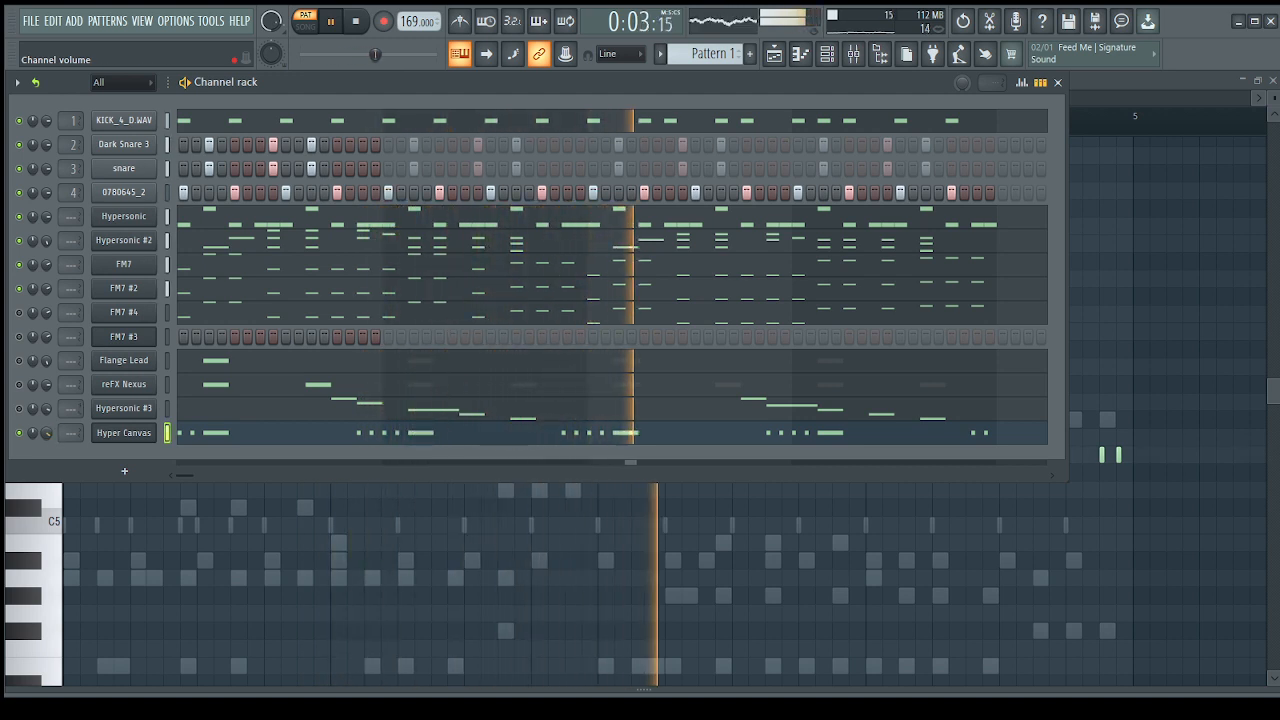
- Unmute the FM7 #4, Flange Lead, reFX Nexus and Hypersonic #3 channels
left_click(19, 313)
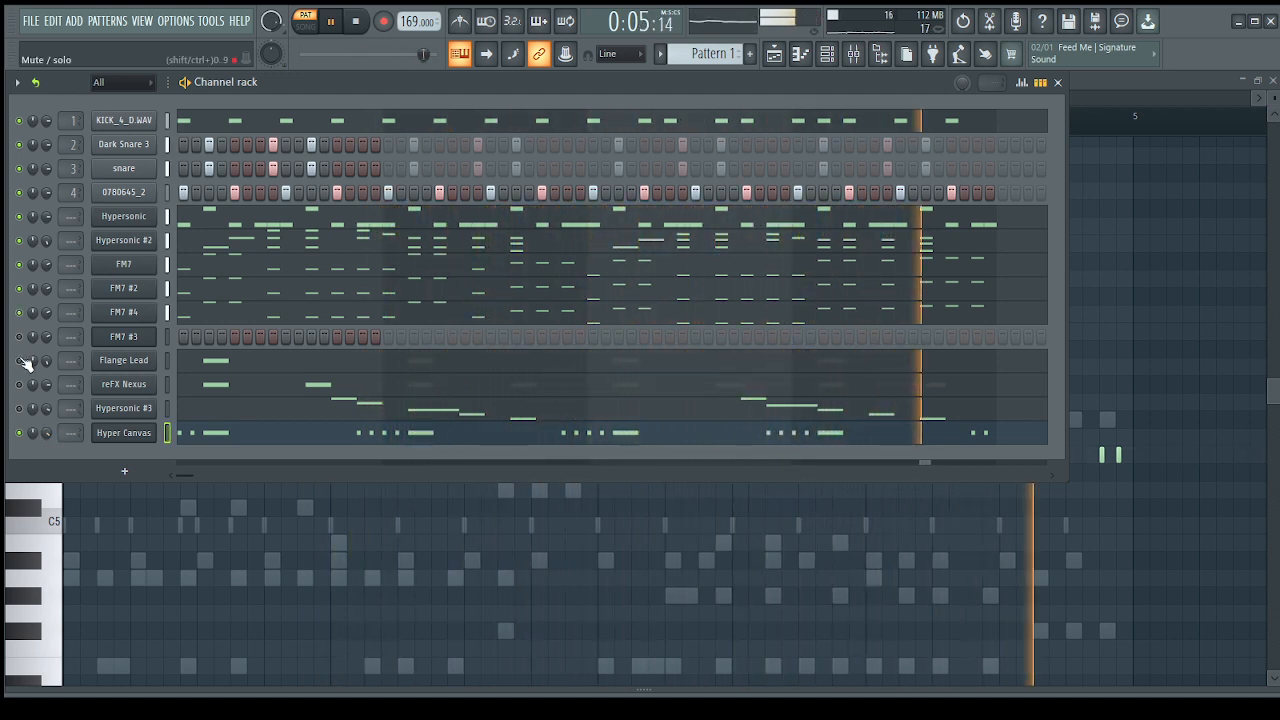
left_click(19, 360)
left_click(20, 384)
left_click(19, 408)
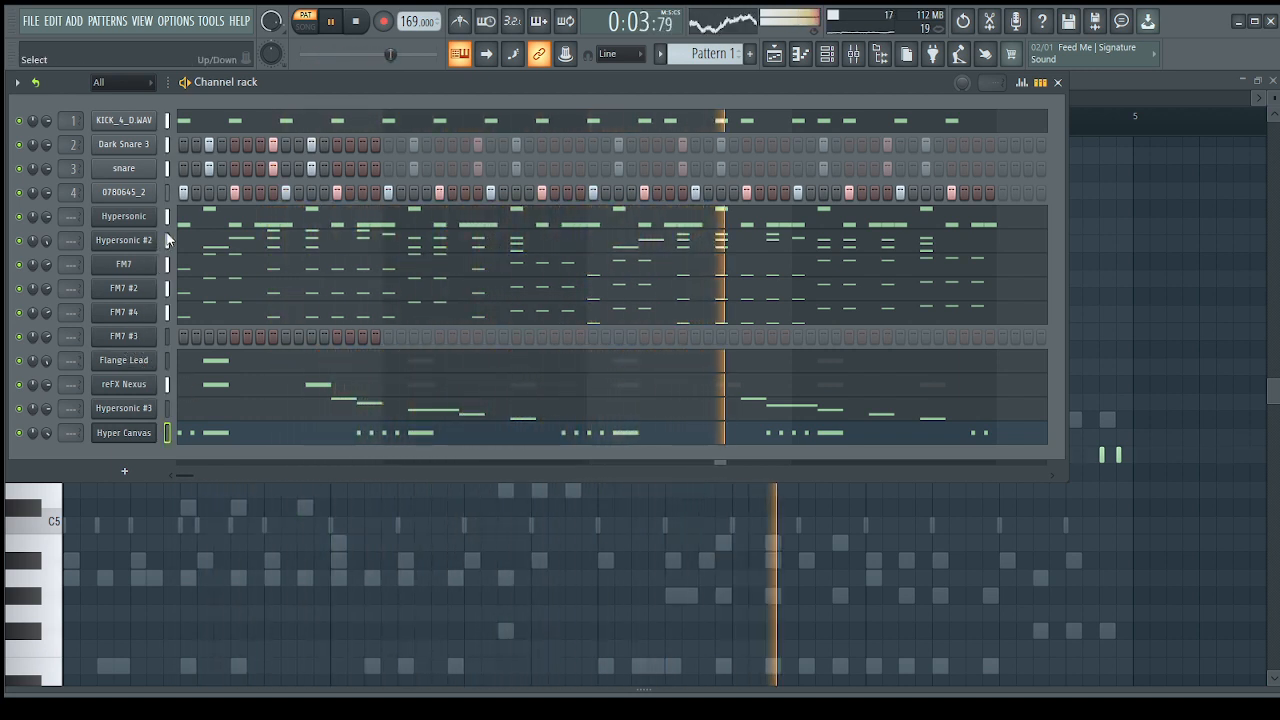
- Select the melodic channels, split Pattern 1 into one pattern per channel, and open the playlist
left_click_drag(168, 360, 166, 412)
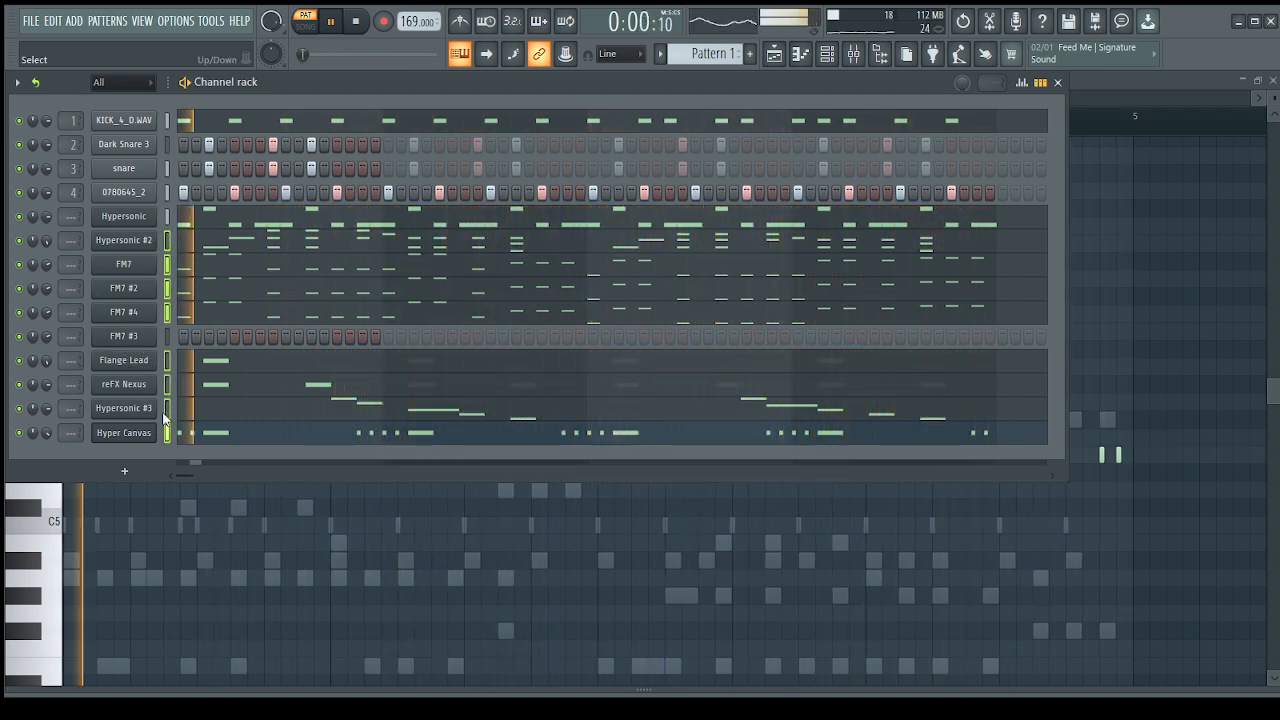
left_click(17, 83)
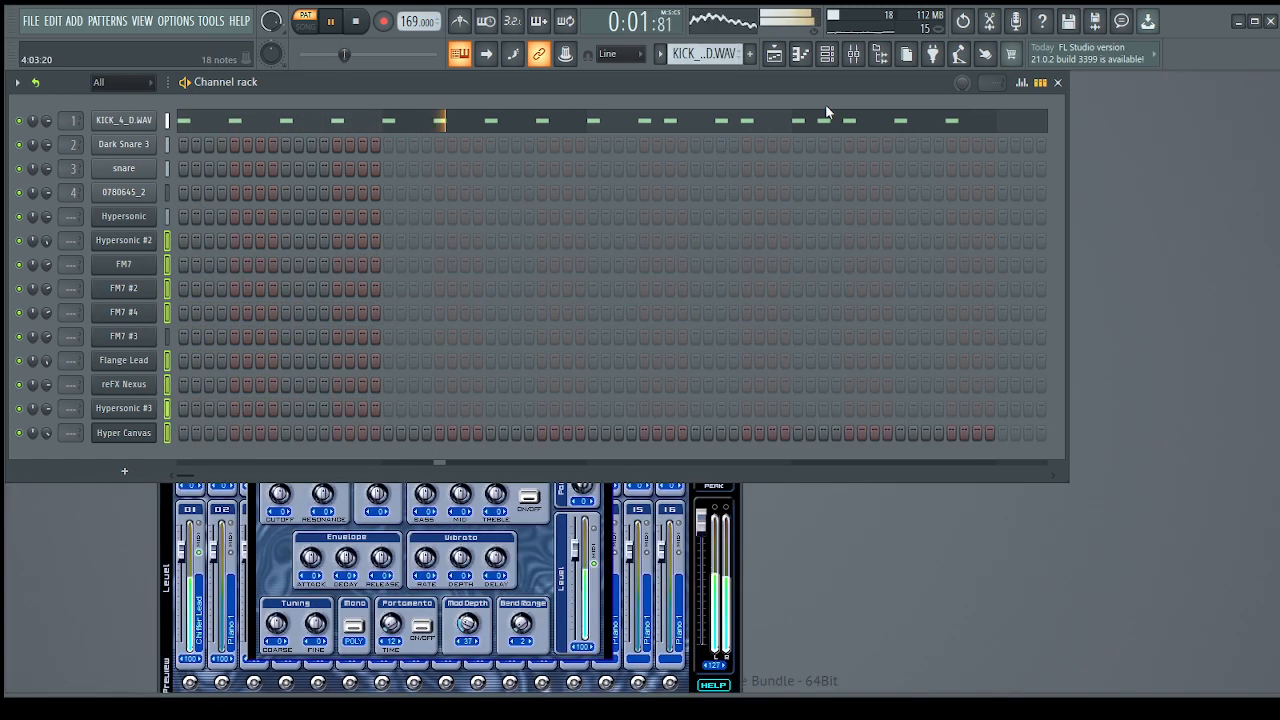
left_click(776, 57)
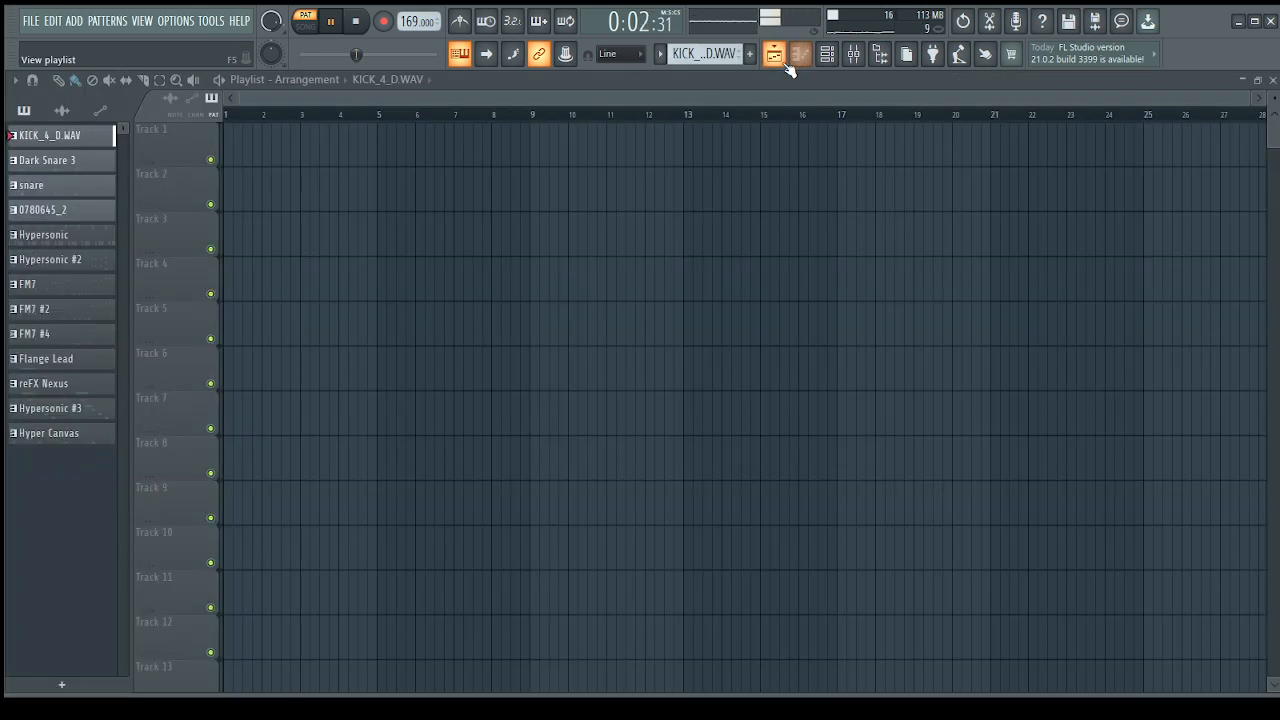
- Place the Hypersonic #2, Flange Lead and reFX Nexus patterns at bar 1 on Tracks 4 to 6 and repeat the one-bar clips through bar 4
left_click_drag(40, 147, 40, 159)
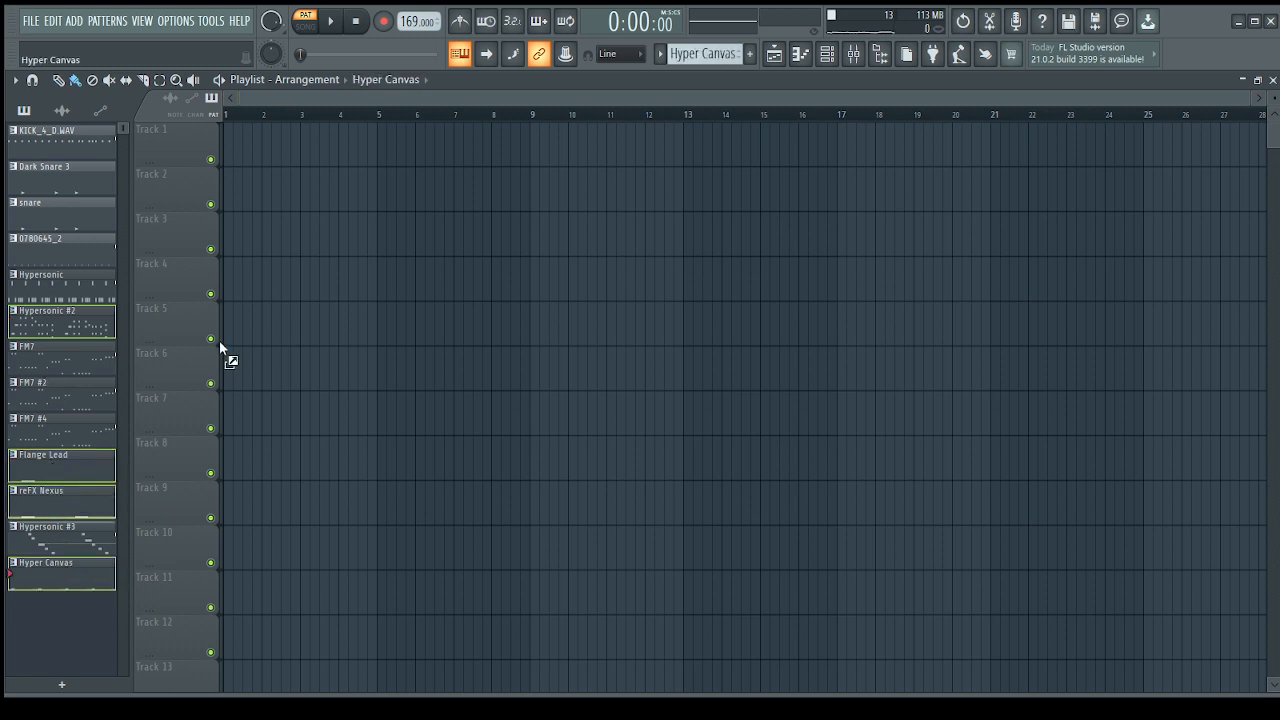
left_click_drag(220, 345, 219, 275)
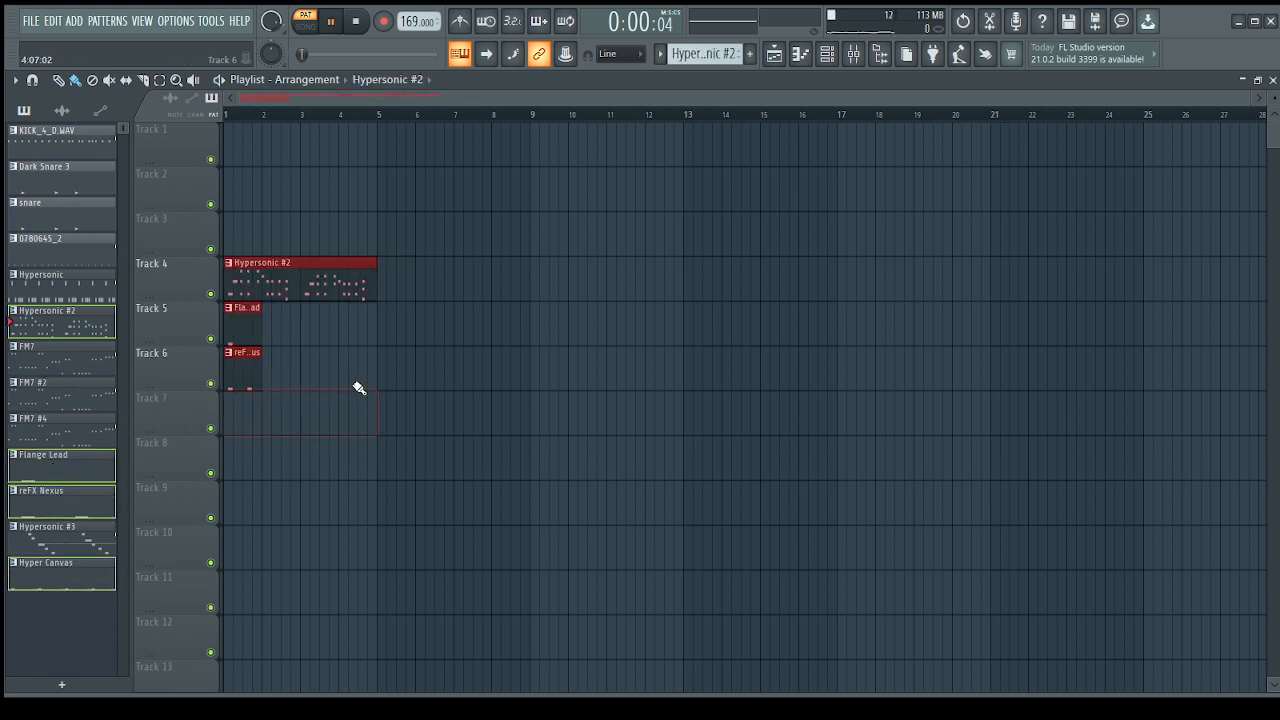
left_click(360, 253, "ctrl")
left_click_drag(265, 318, 254, 366)
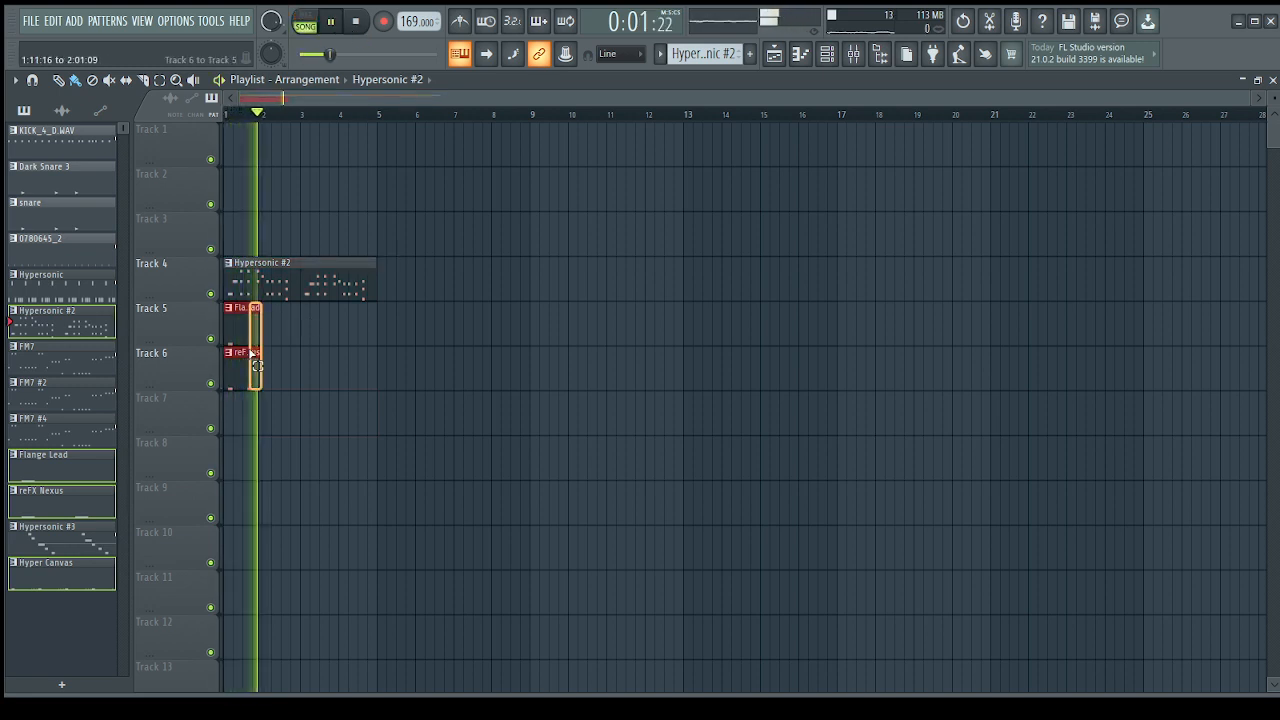
key("ctrl+b")
key("ctrl+b")
key("ctrl+b")
- Duplicate the four-bar block on Tracks 4 to 6 twice so it runs through bar 12
left_click_drag(389, 288, 123, 427)
key("ctrl+b")
key("ctrl+b")
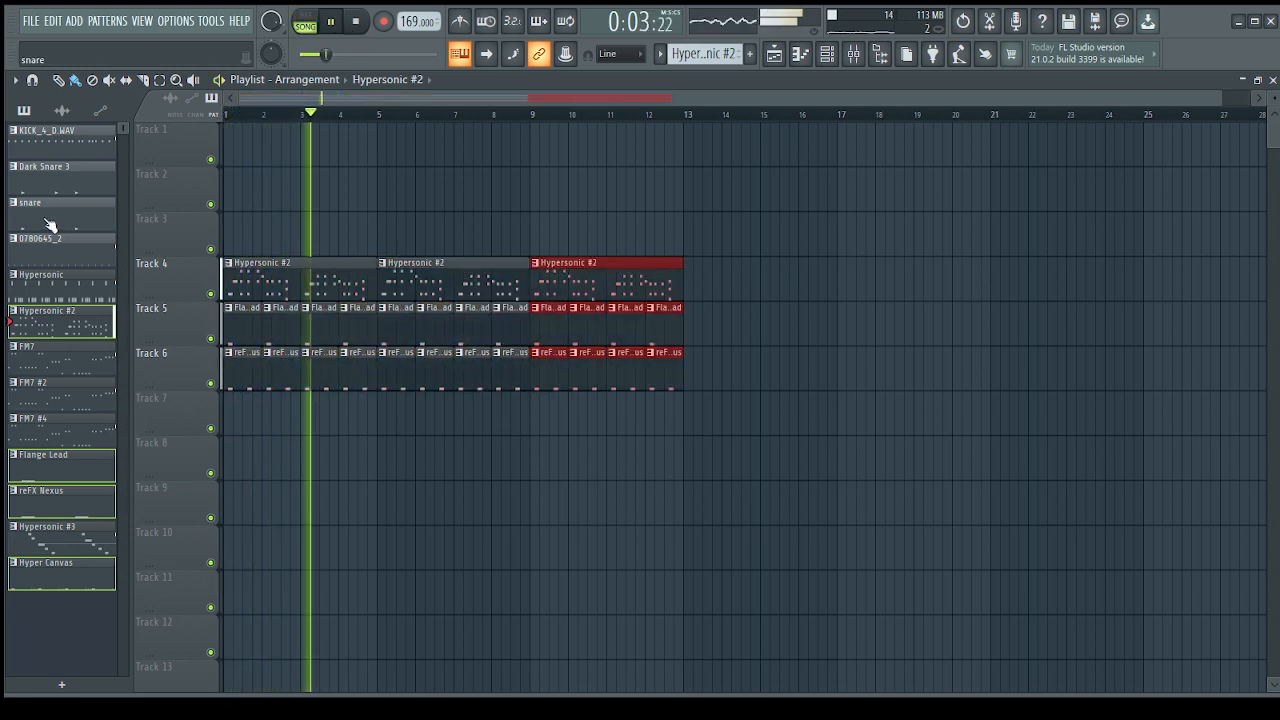
- Place KICK_4_D.WAV, Dark Snare 3 and snare at bar 5 on Tracks 1 to 3 and repeat the two snare clips through bar 8
left_click(75, 146)
left_click(60, 182, "ctrl")
left_click(55, 198, "ctrl")
left_click_drag(55, 198, 380, 152)
key("space")
key("space")
left_click_drag(450, 185, 370, 228)
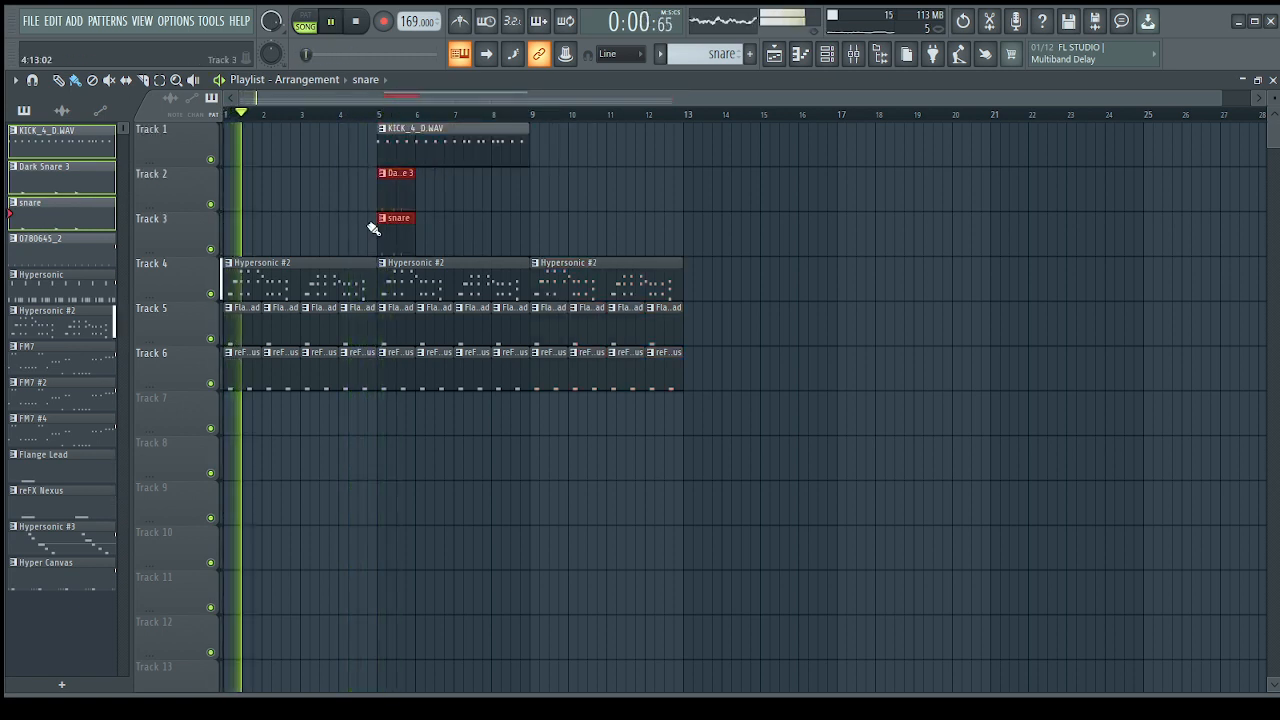
key("ctrl+b")
key("ctrl+b")
key("ctrl+b")
- Move all melodic clips down one track and place the 0780645_2 pattern on Track 4 at bar 5
left_click_drag(708, 272, 66, 387)
left_click_drag(343, 275, 343, 317)
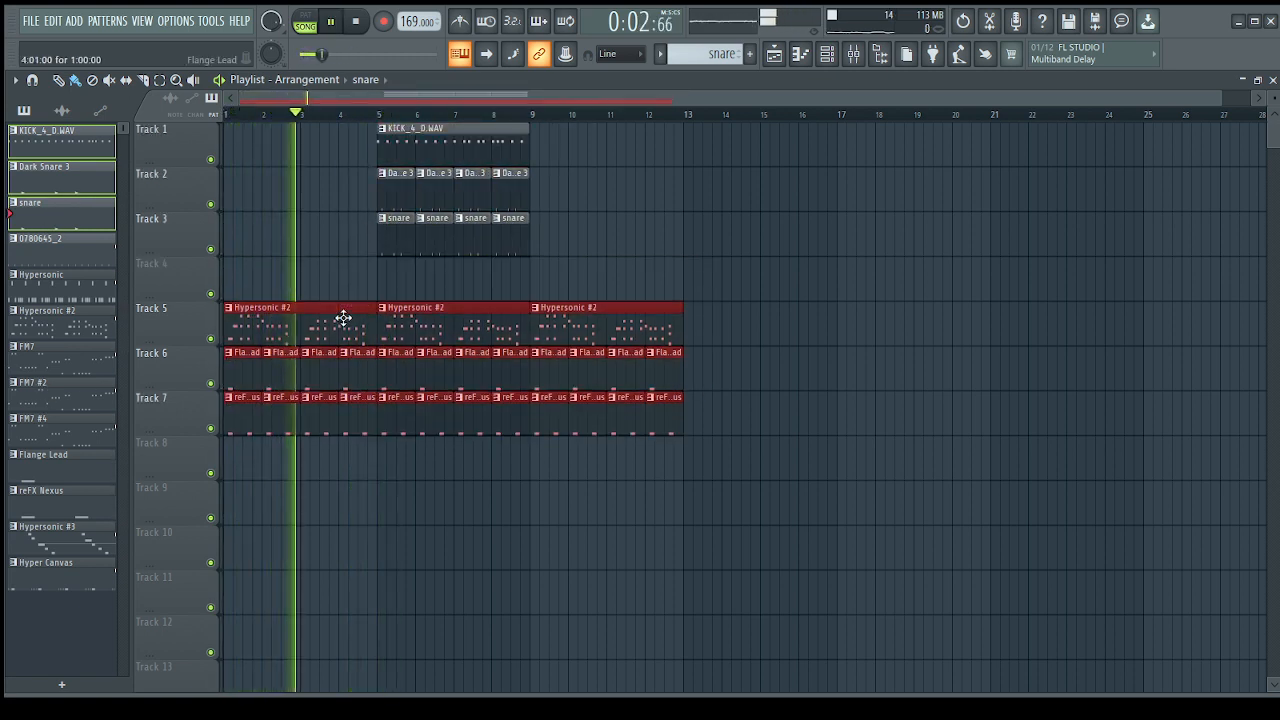
left_click(48, 247)
left_click(390, 281)
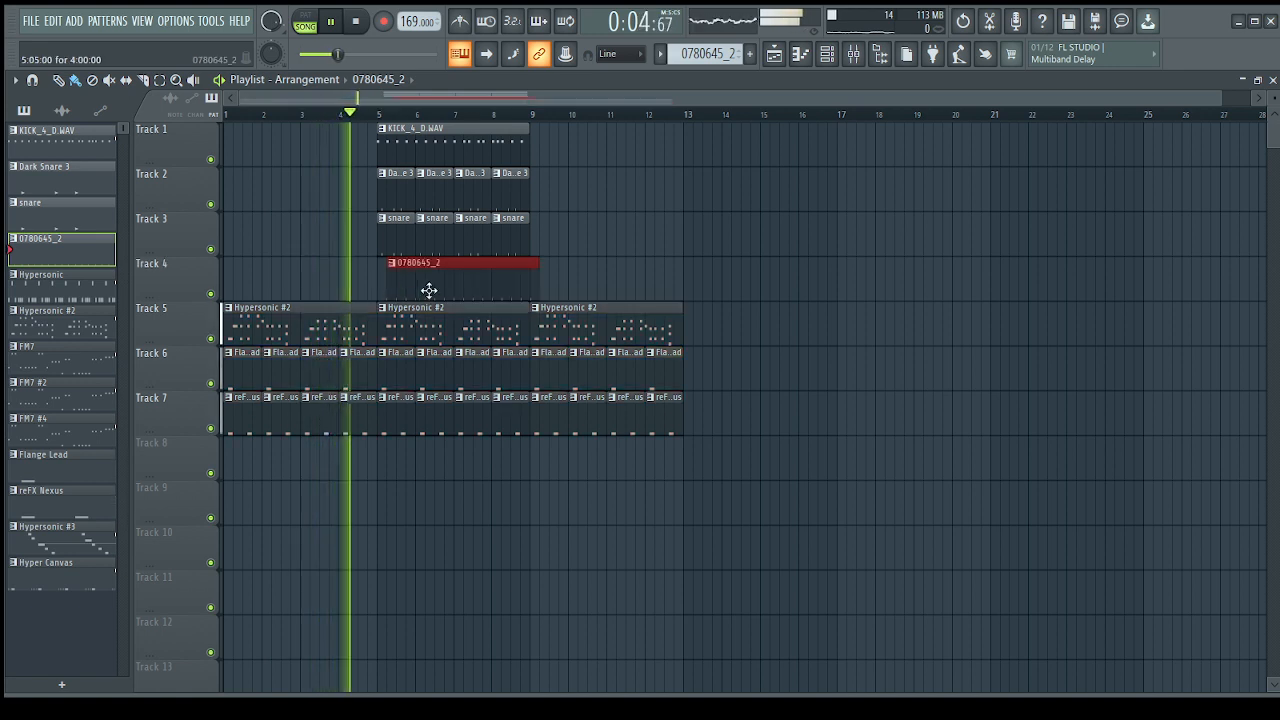
- Duplicate the drum clips on Tracks 1 to 4 to bar 9 and place the Hypersonic pattern on Track 8 at bar 9
left_click_drag(530, 122, 400, 266)
key("ctrl+b")
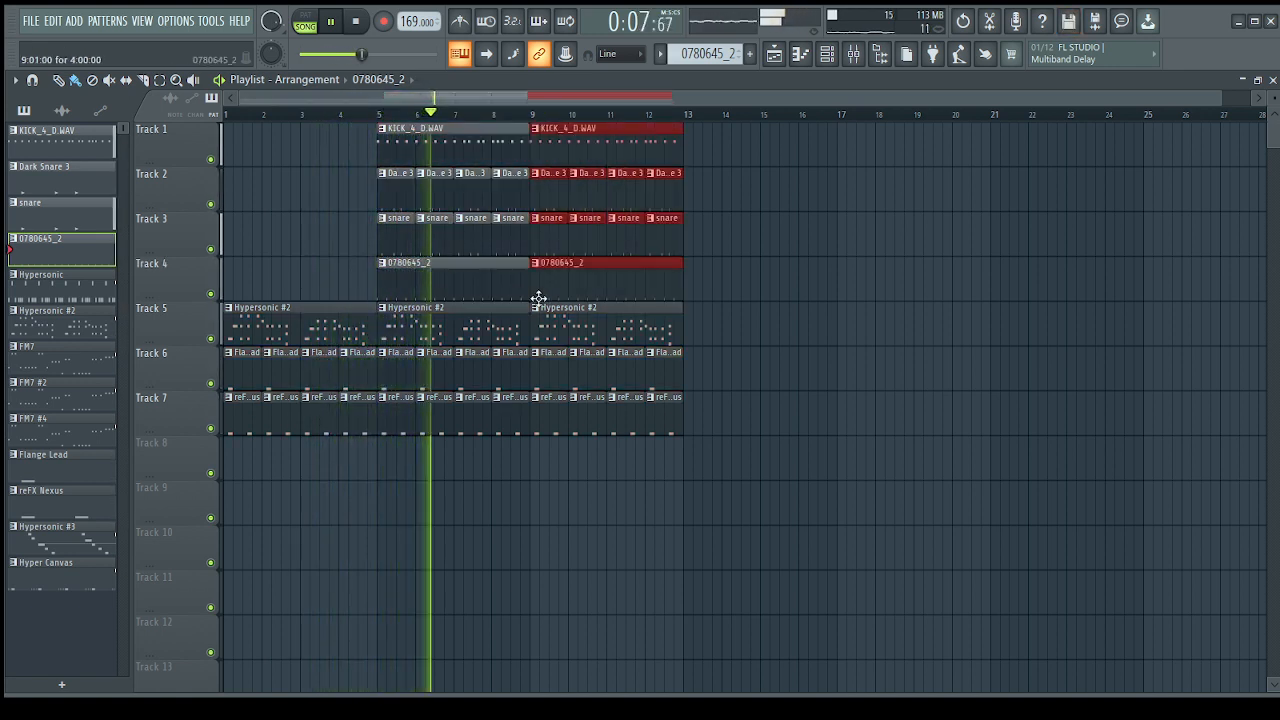
left_click(47, 283)
left_click(540, 458)
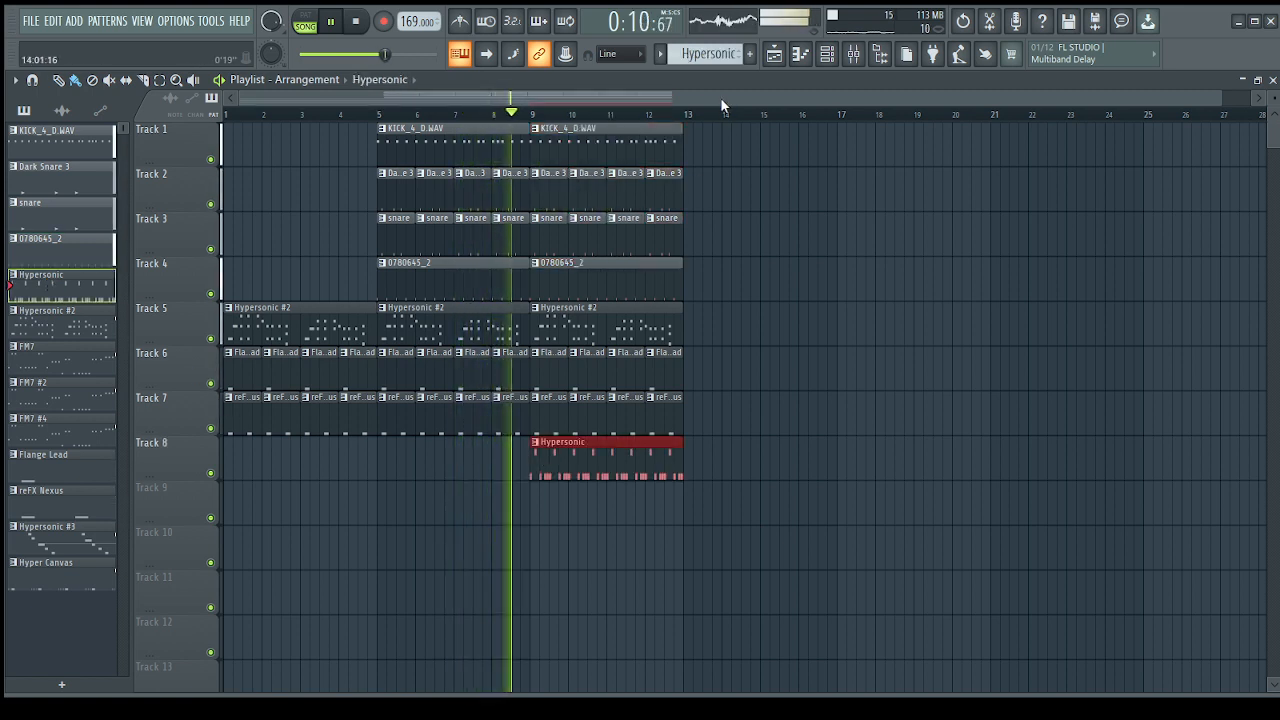
- Duplicate the clips of bars 9 to 12 to bar 13 and place Hyper Canvas on Track 9 at bars 9 and 13
mouse_move(708, 126)
left_mouse_down()
mouse_move(598, 420)
mouse_move(536, 472)
left_mouse_up()
key("ctrl+b")
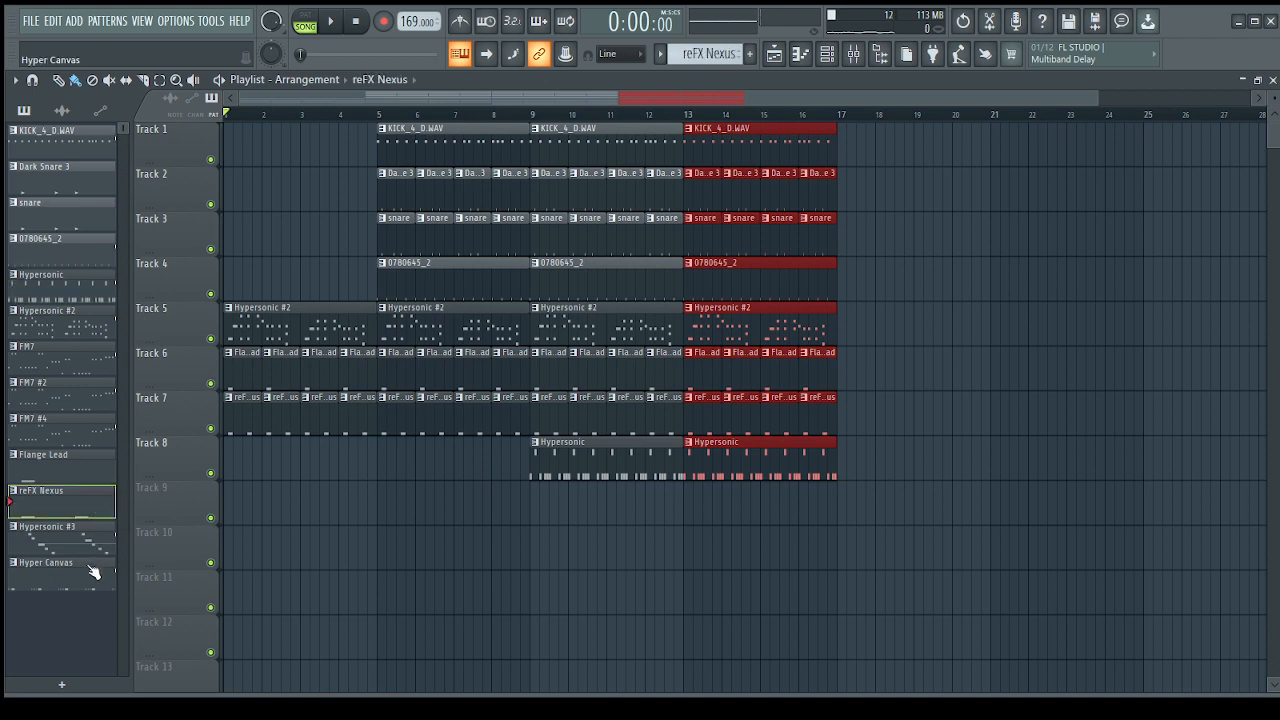
left_click(541, 520)
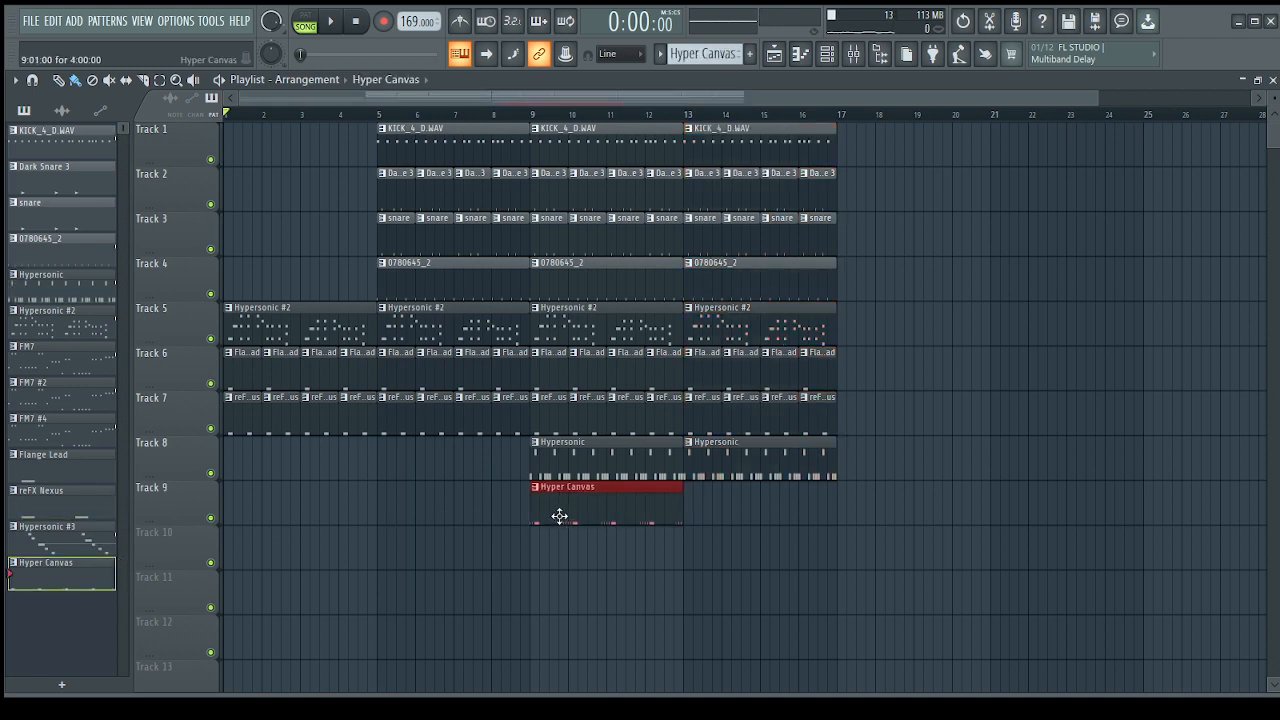
key("ctrl+b")
key("ctrl+b")
right_click(875, 520)
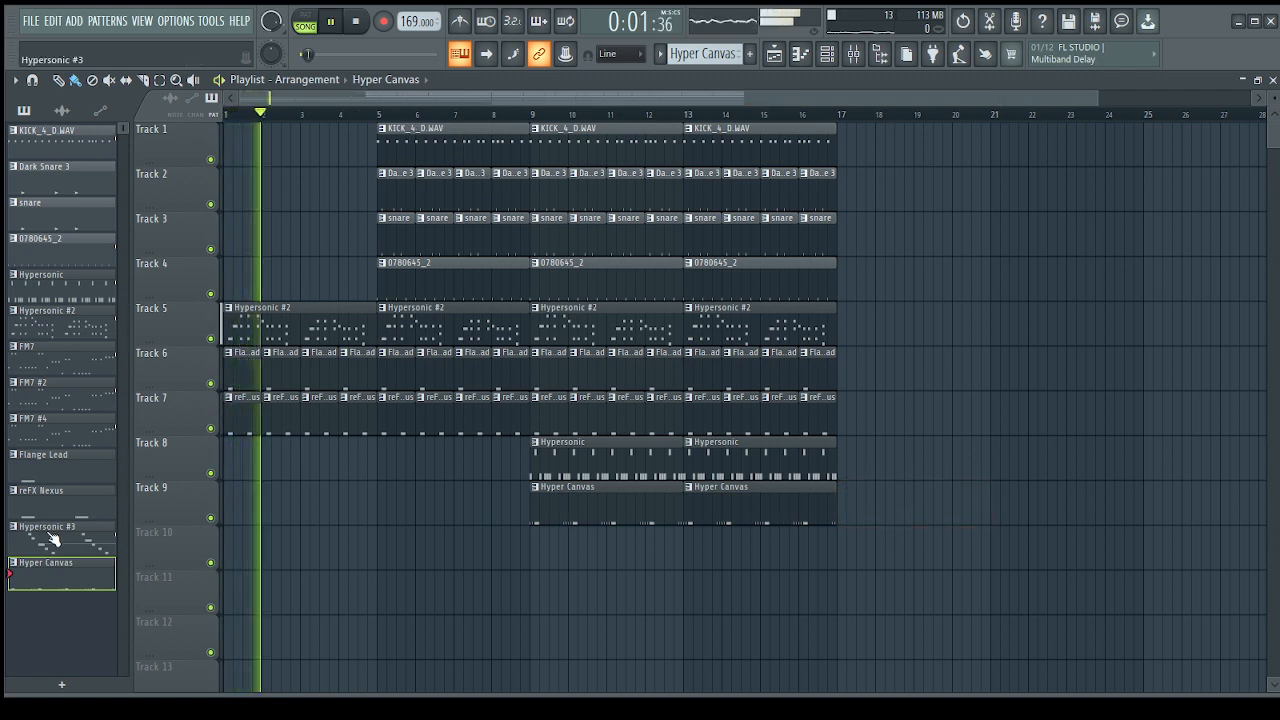
- Place the Hypersonic #3 pattern on Track 11 at bar 1 and repeat it through bar 16
left_click(94, 537)
key("space")
left_click(237, 596)
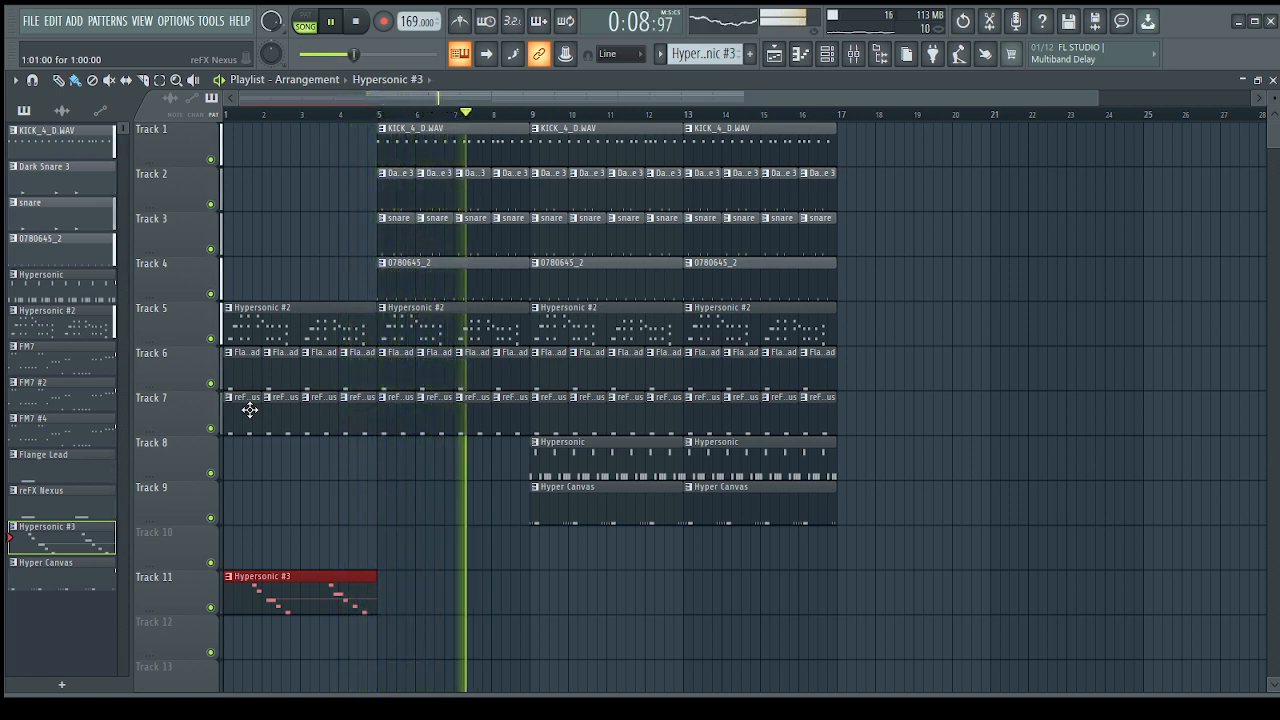
key("ctrl+b")
key("ctrl+b")
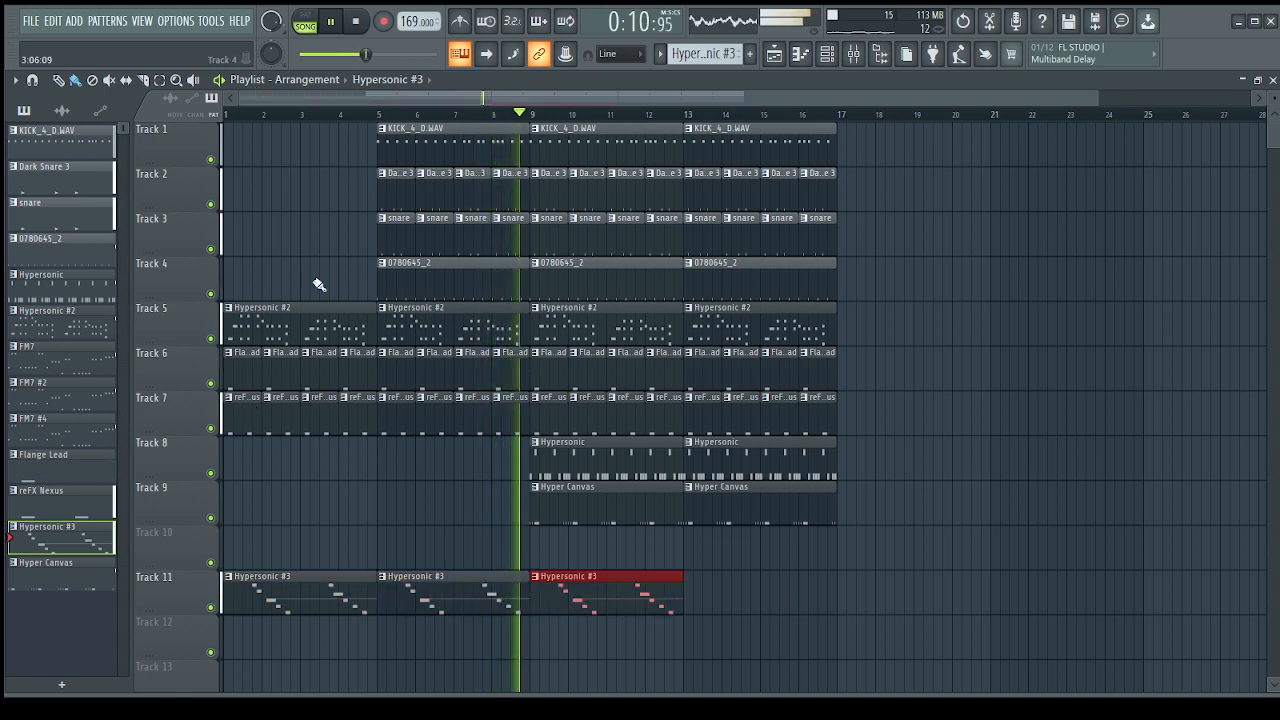
key("ctrl+b")
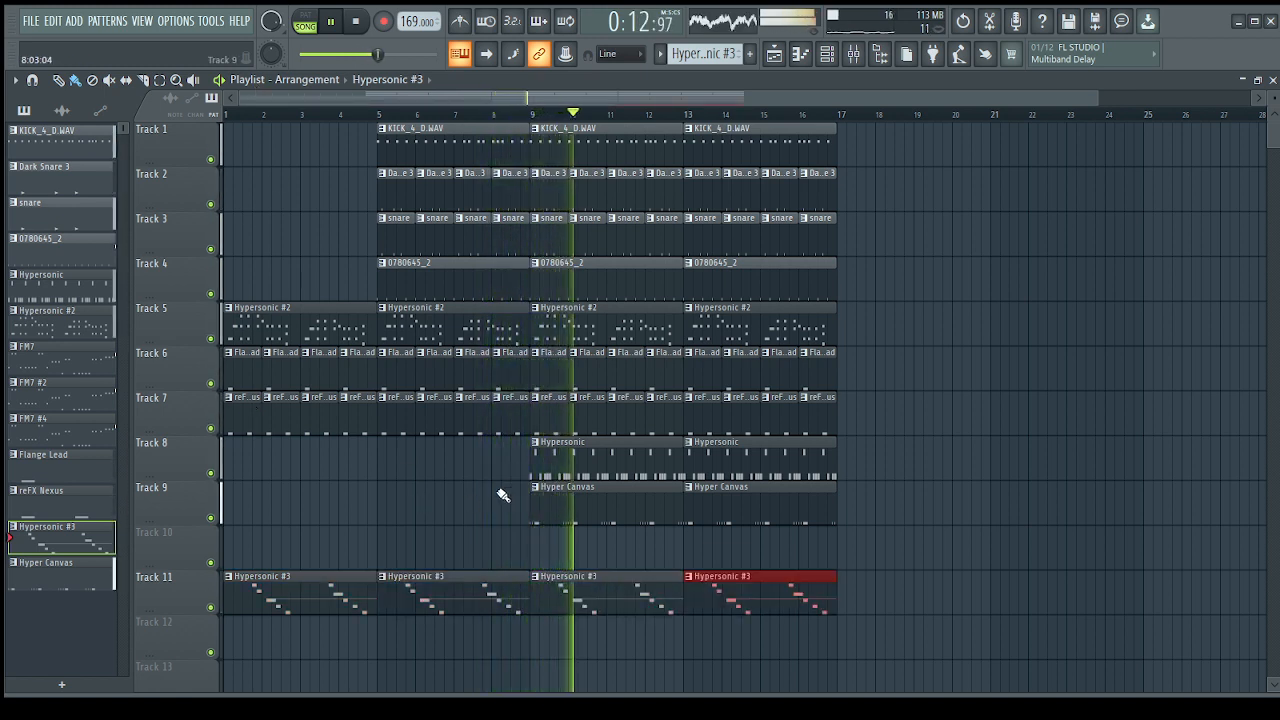
key("ctrl+d")
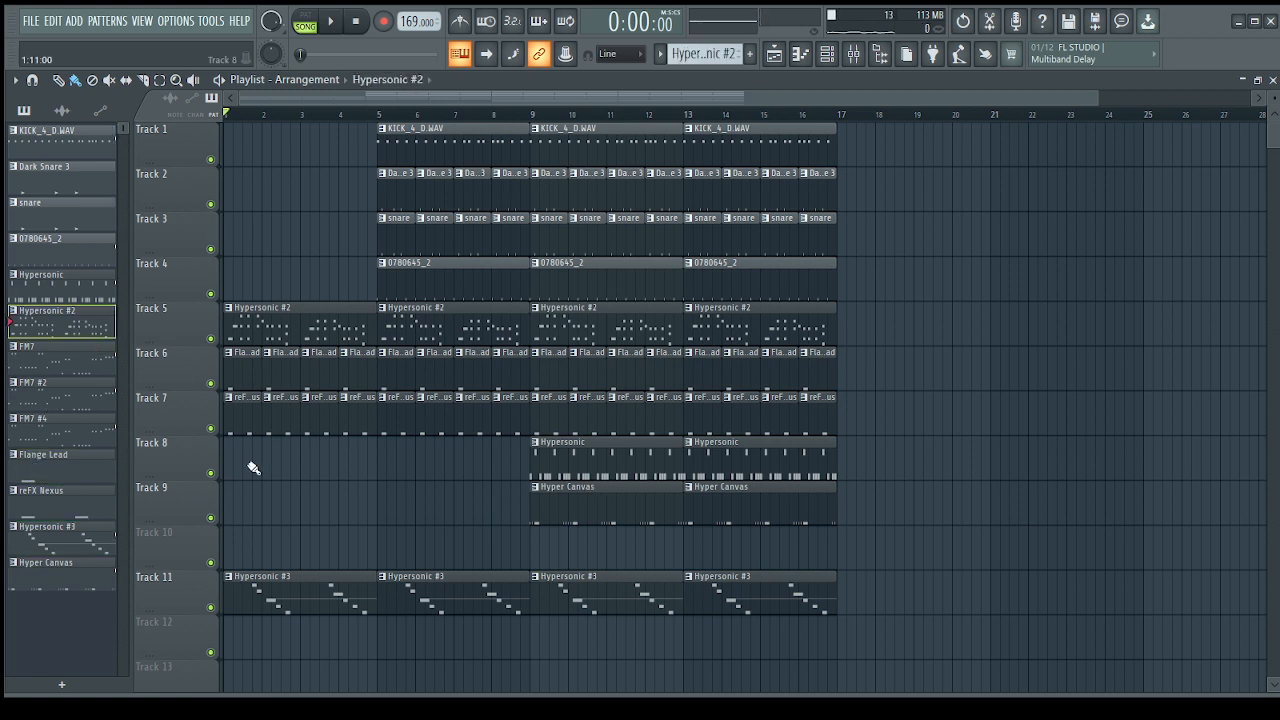
- Place the FM7, FM7 #2 and FM7 #4 patterns together at bar 9 on Tracks 12 to 14
left_click(78, 368)
left_click(69, 428, "shift")
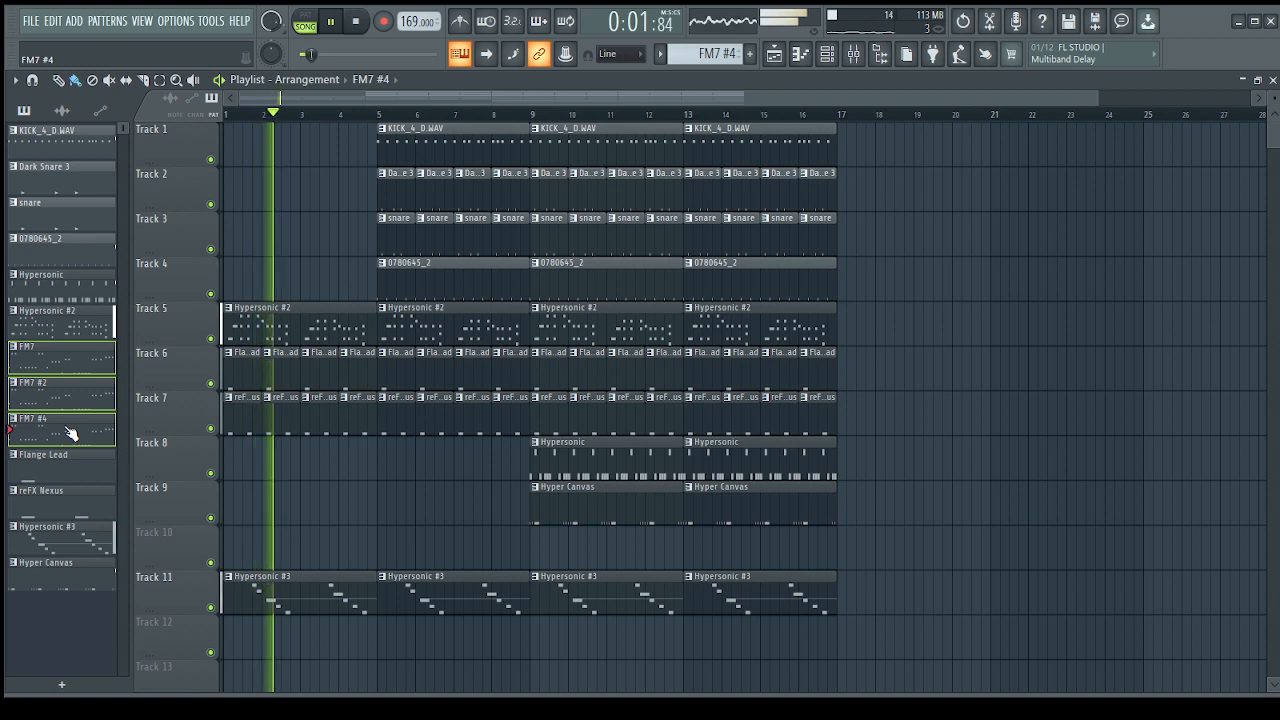
left_click_drag(69, 428, 532, 622)
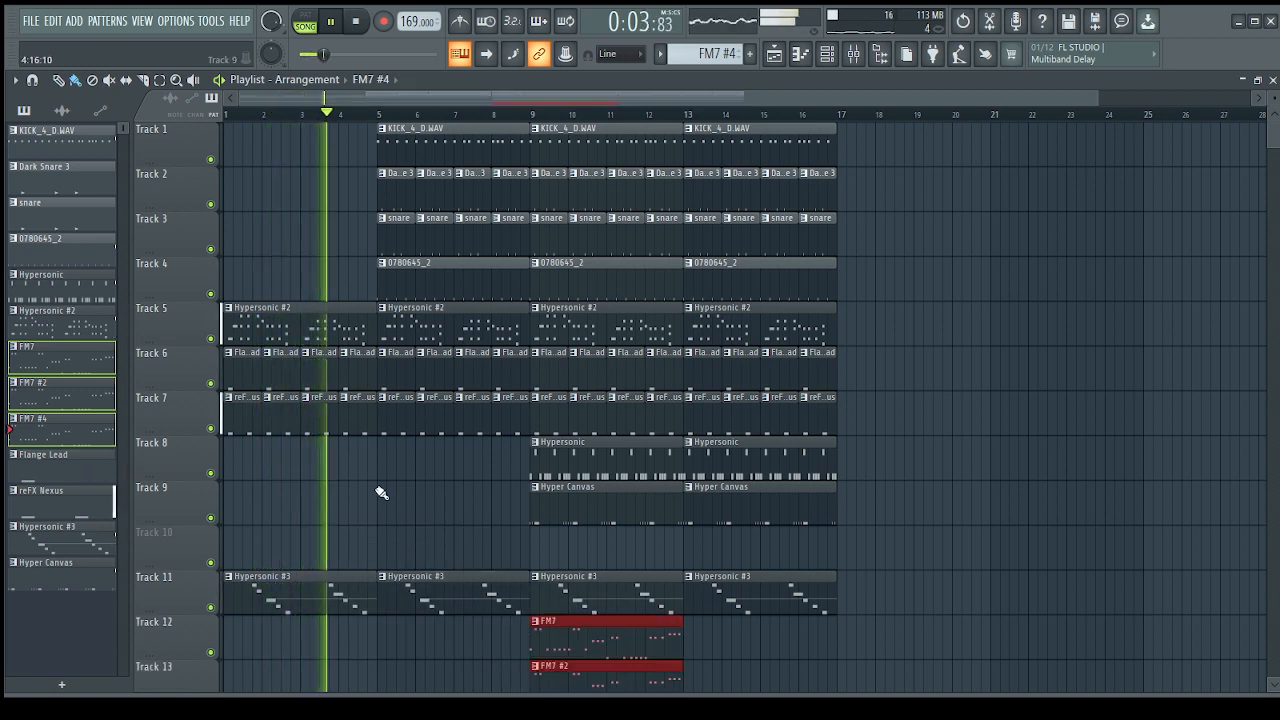
- Duplicate the three FM7 clips to bar 13 and delete the FM7 #2 and FM7 #4 clips at bar 9
scroll(518, 455, "down", 5)
left_click_drag(591, 437, 610, 520)
key("ctrl+b")
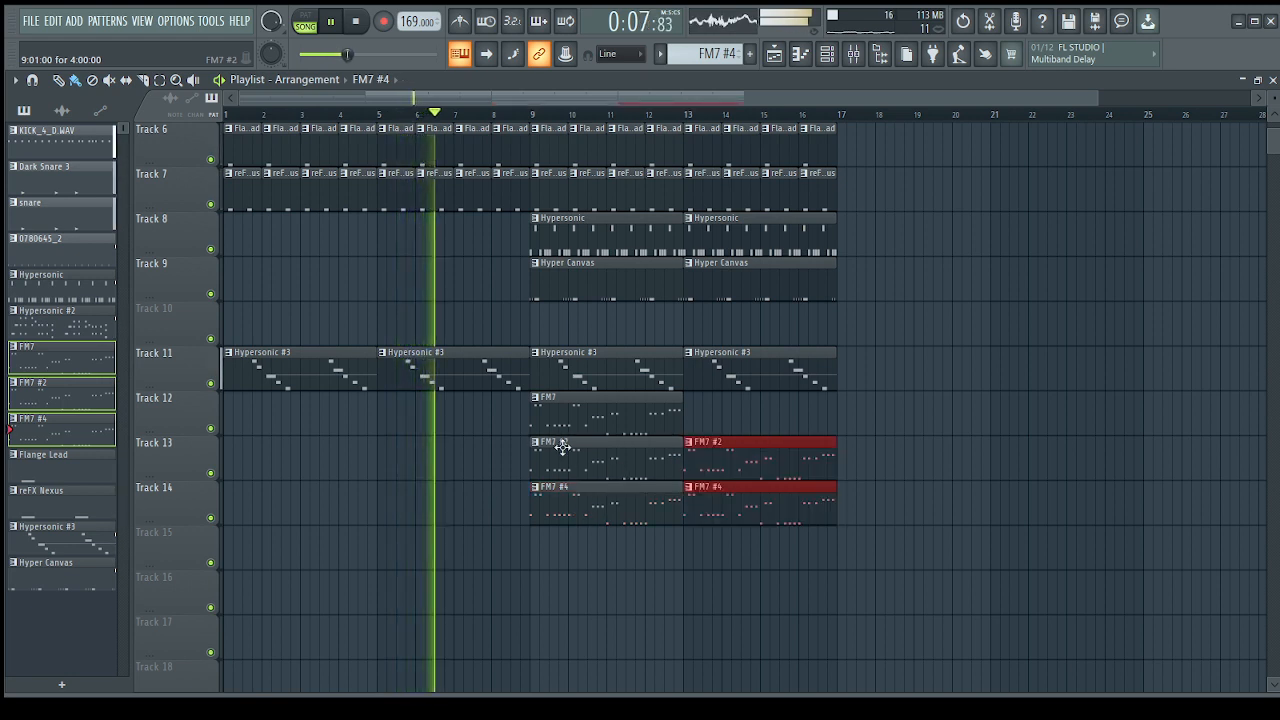
right_click(560, 463)
right_click(565, 500)
left_click(600, 397, "ctrl")
key("ctrl+b")
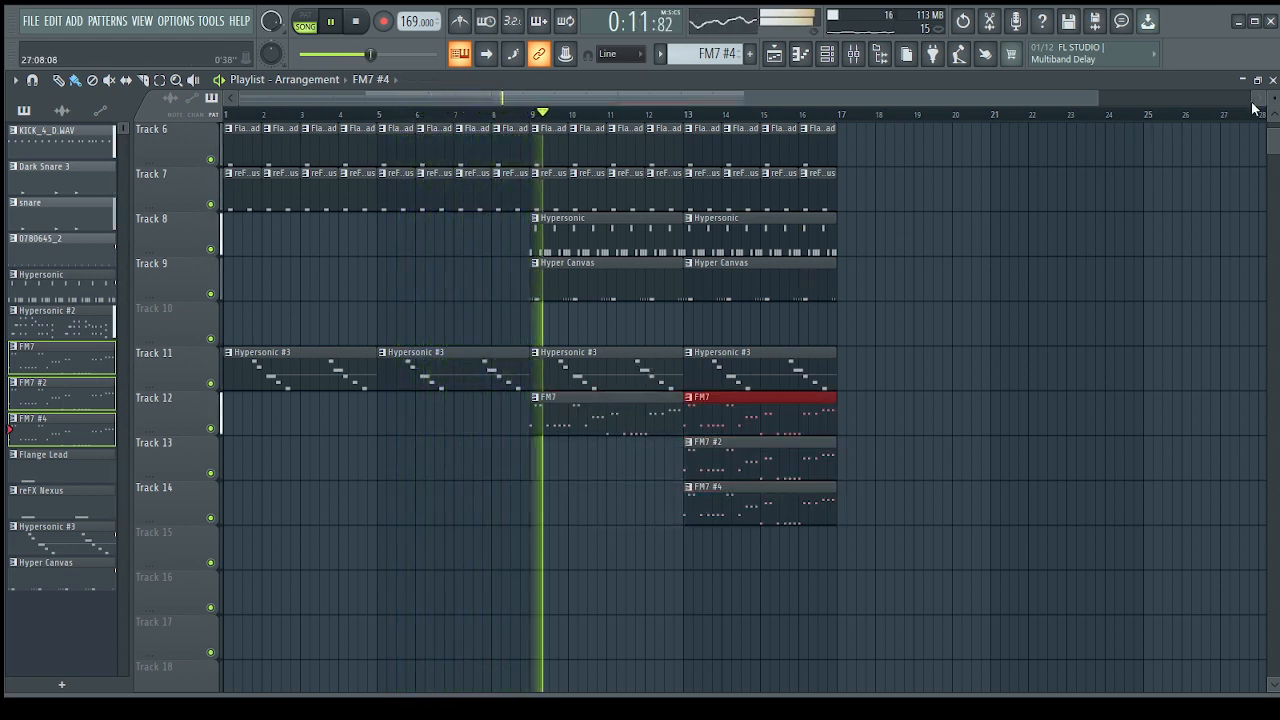
- Duplicate all clips of bars 13 to 16 to bar 17 and delete the copied Hypersonic #3 clip
left_click_drag(1271, 101, 1271, 140)
scroll(900, 262, "up", 3)
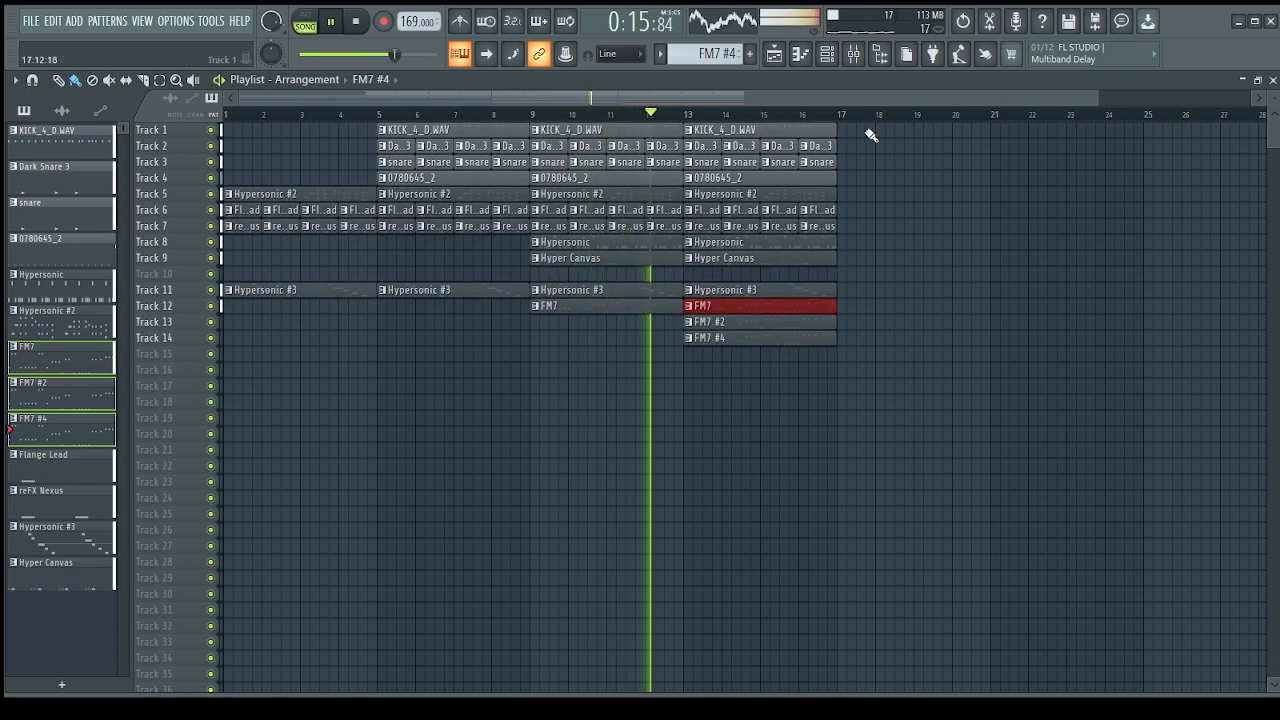
left_click_drag(866, 126, 688, 343)
key("ctrl+b")
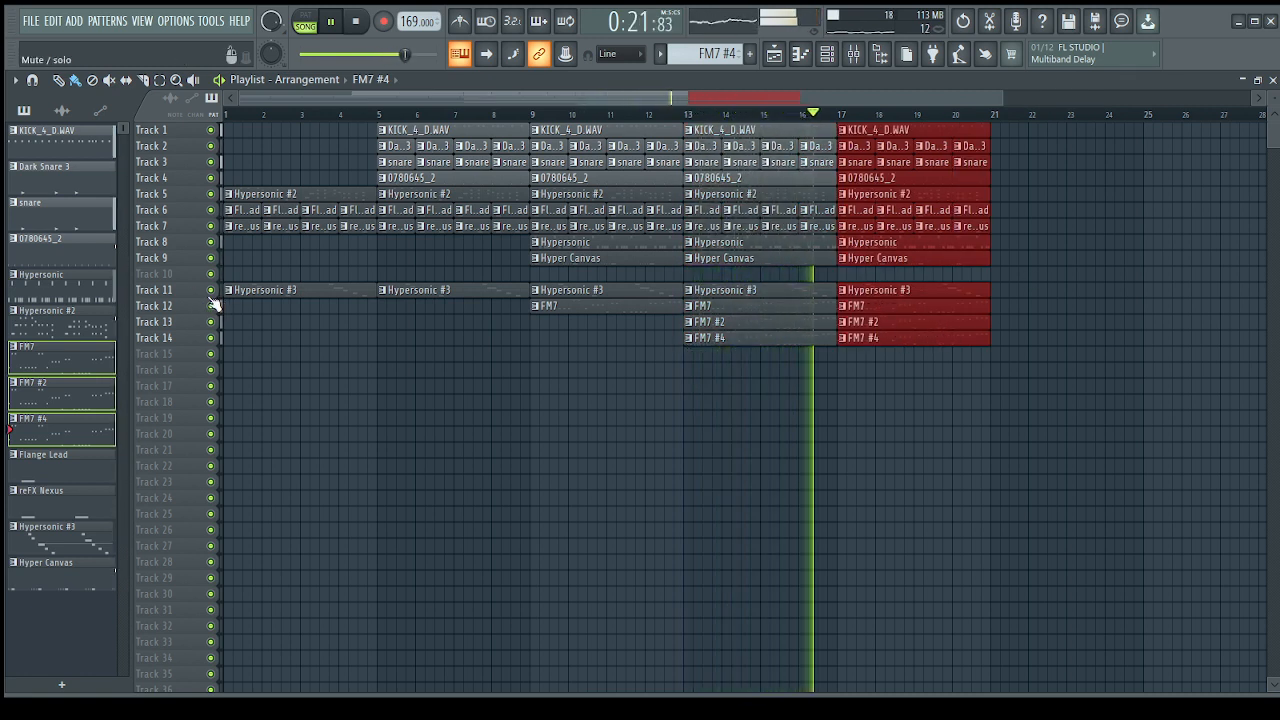
right_click(962, 290)
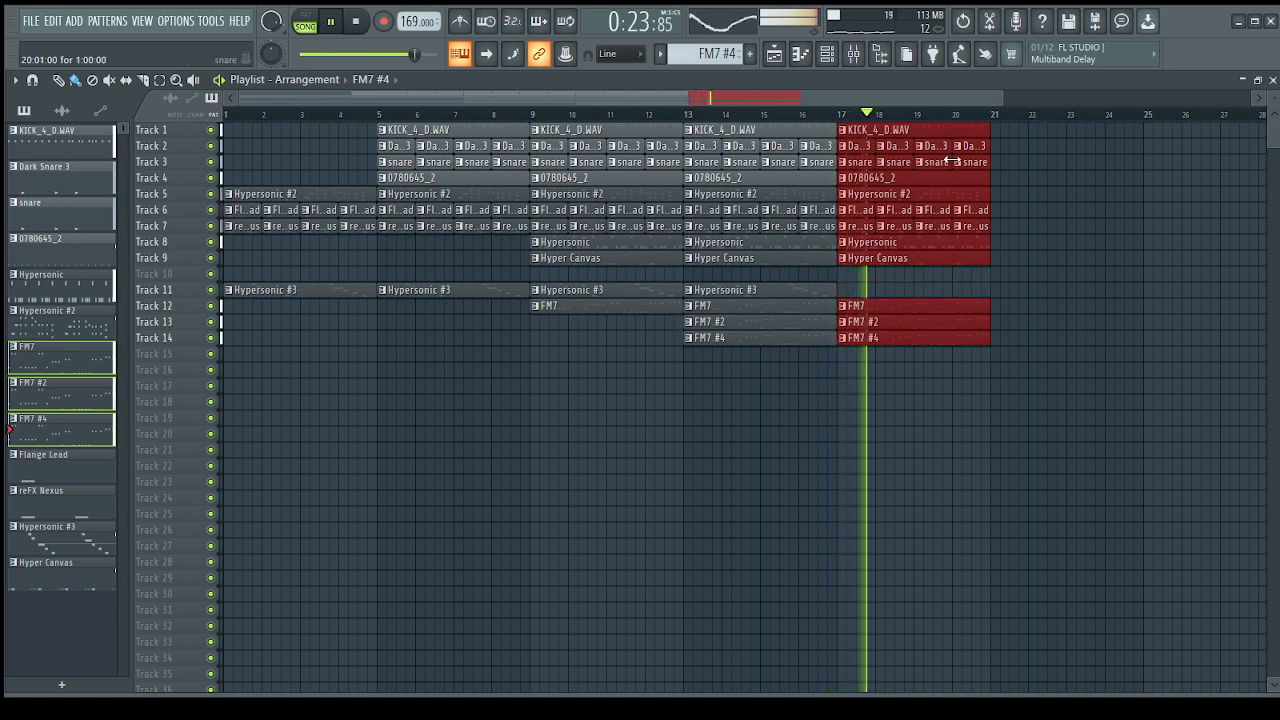
- Duplicate the full block at bar 17 three times so the arrangement runs through bar 32, and clear the selection
key("ctrl+b")
key("ctrl+b")
scroll(918, 98, "down", 4)
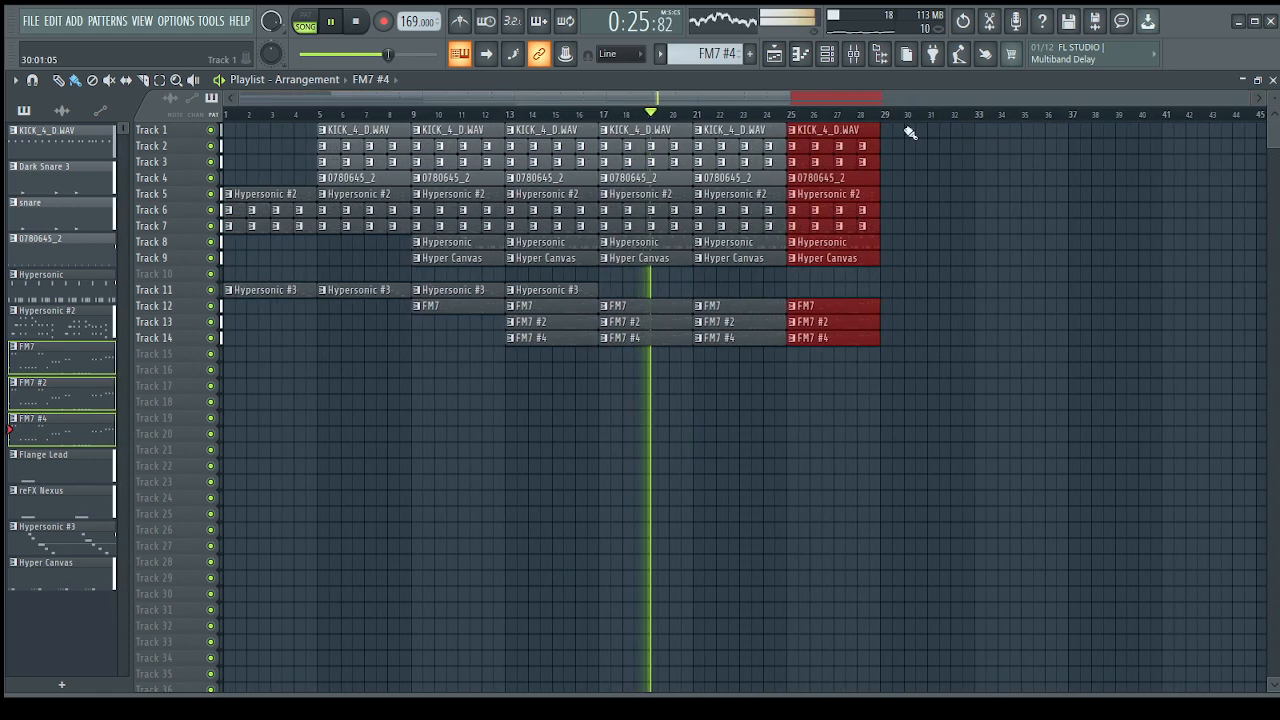
key("ctrl+b")
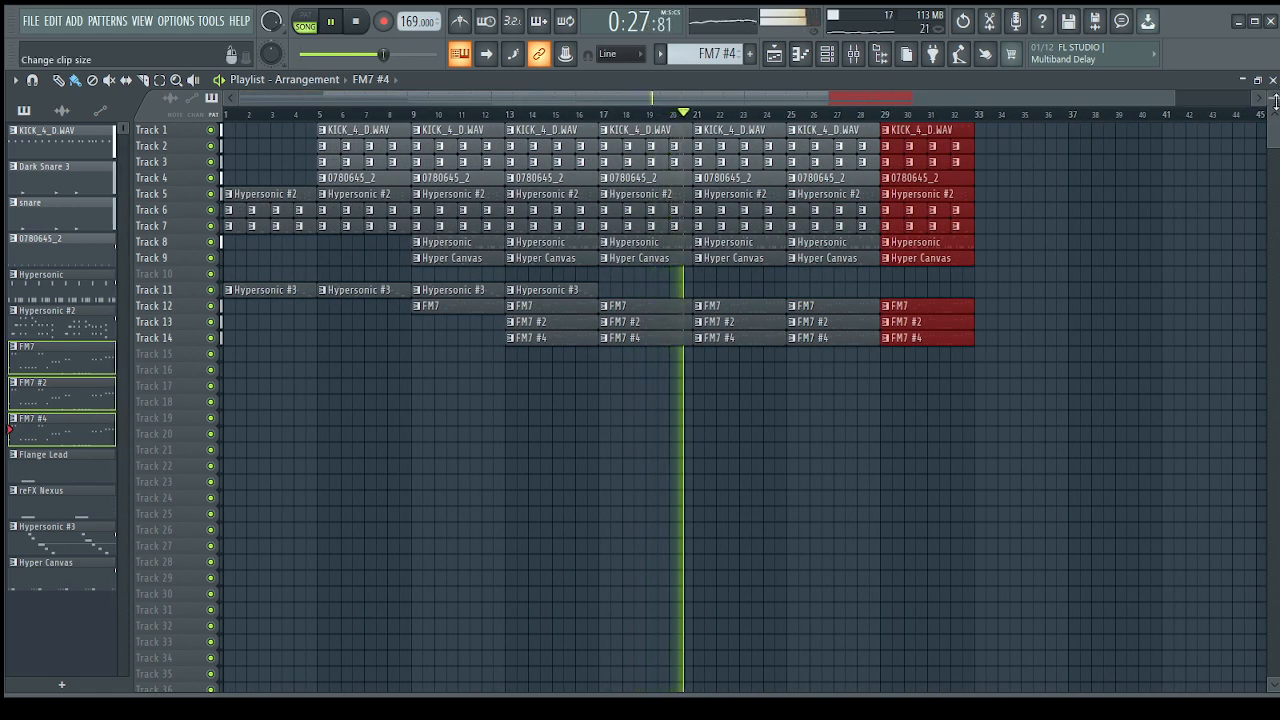
scroll(1274, 100, "up", 2)
scroll(1274, 101, "down", 3)
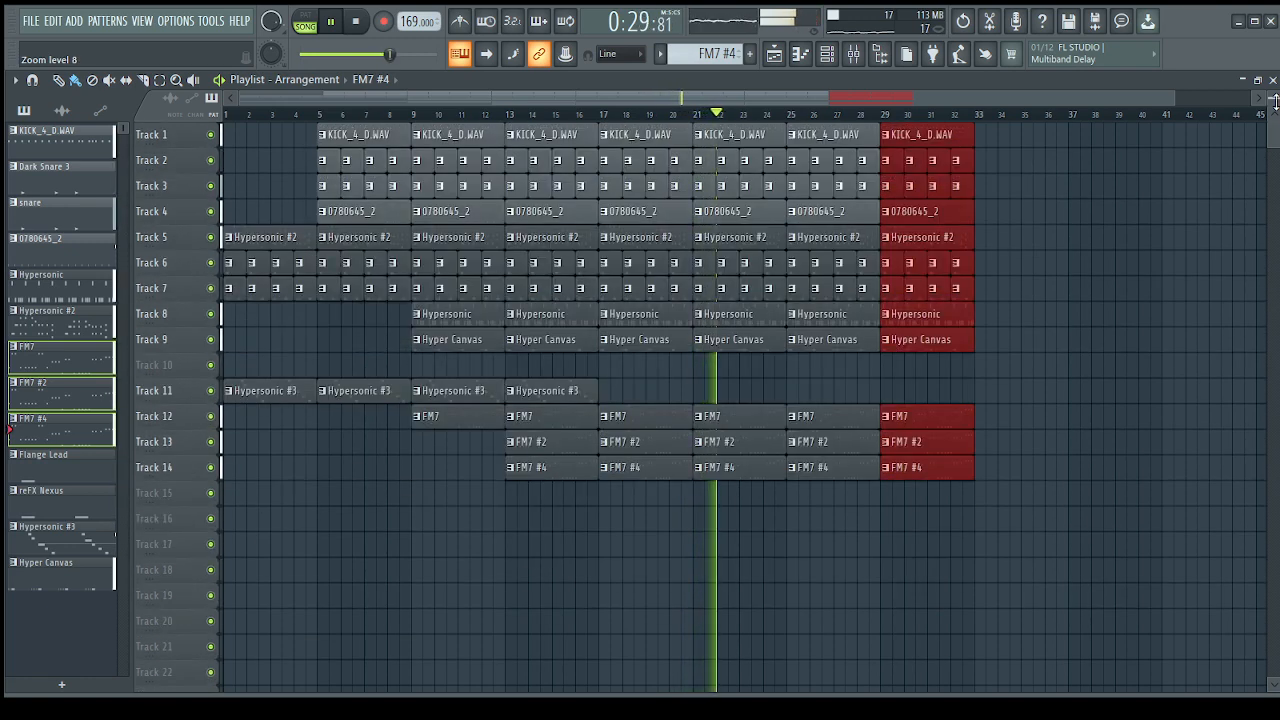
left_click(1124, 173, "ctrl")
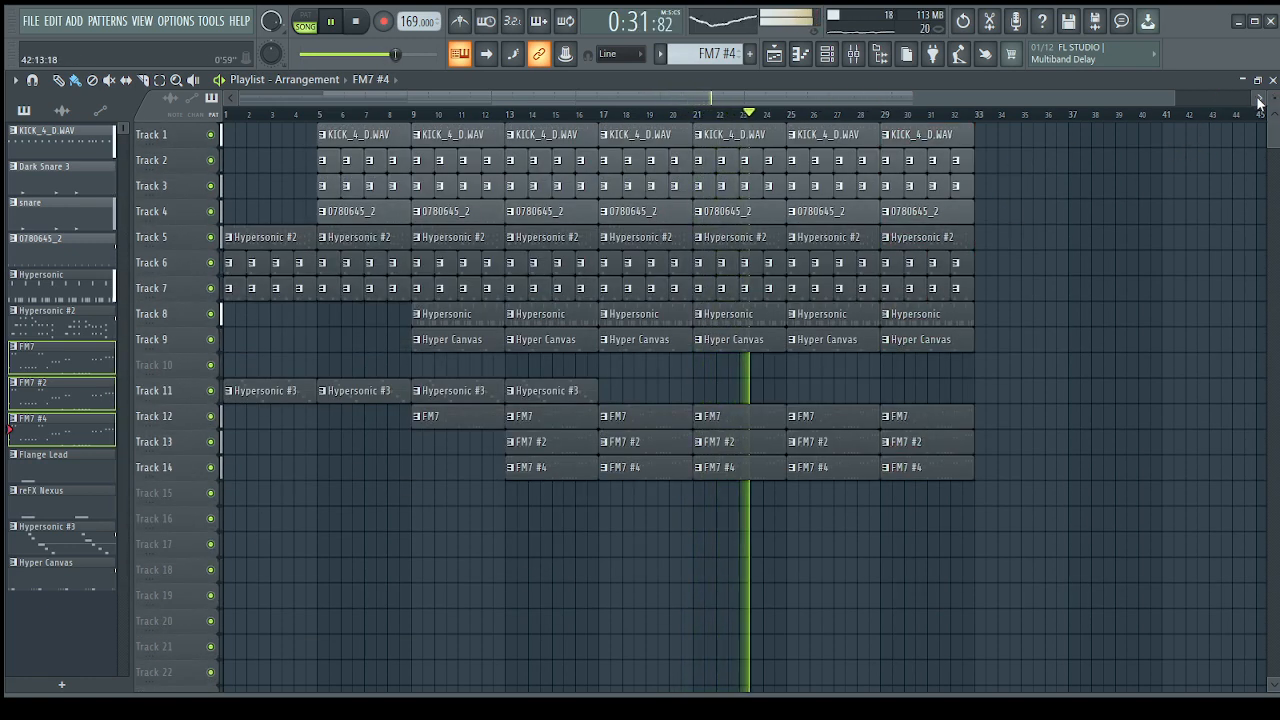
- Delete the FM7, FM7 #2 and FM7 #4 clips at bar 25 and play the song from about bar 23
scroll(1272, 101, "up", 2)
scroll(803, 294, "down", 3)
right_click(822, 422)
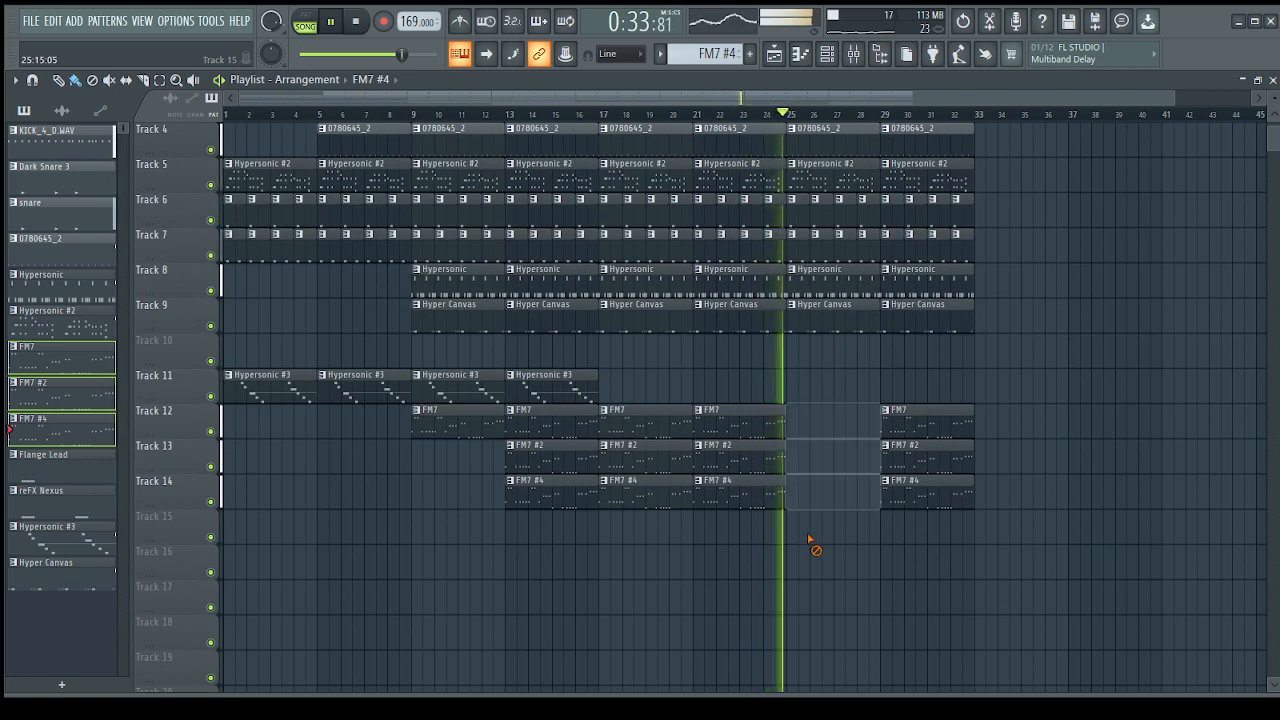
left_click(740, 115)
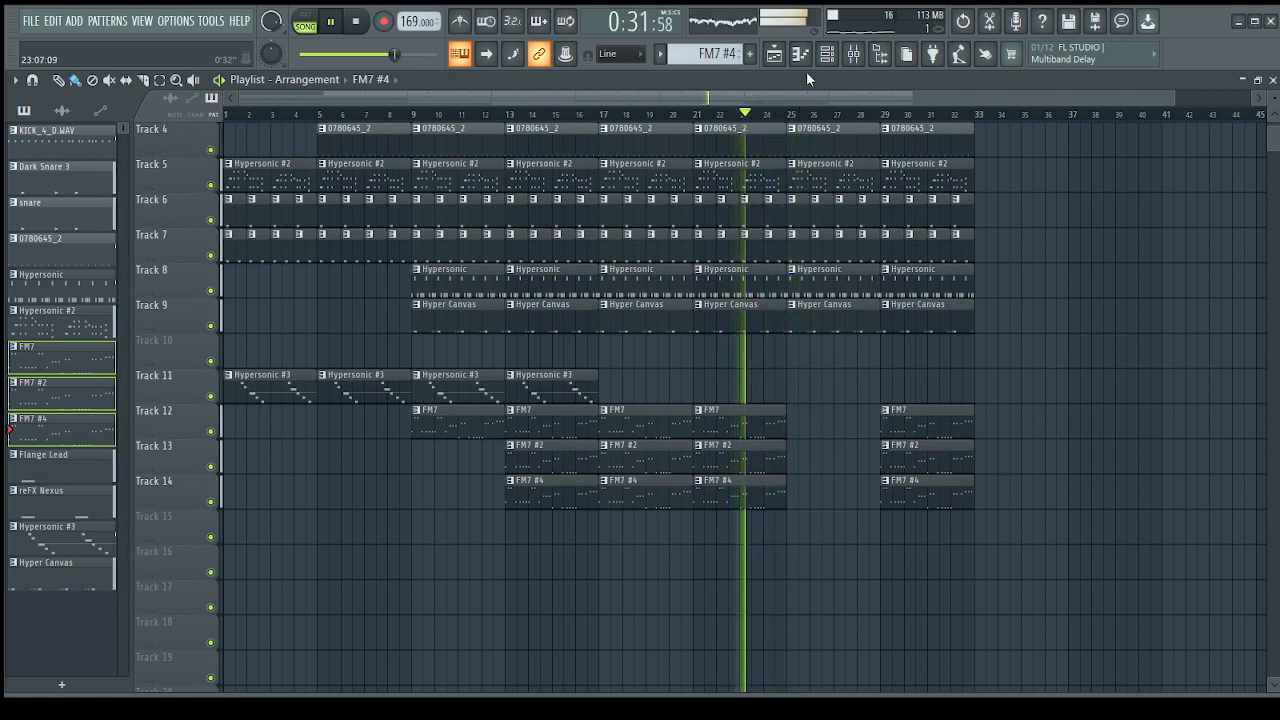
- Add a Fruity DX10 channel in the channel rack, audition its presets with test notes, and choose the eFlute preset
left_click(827, 54)
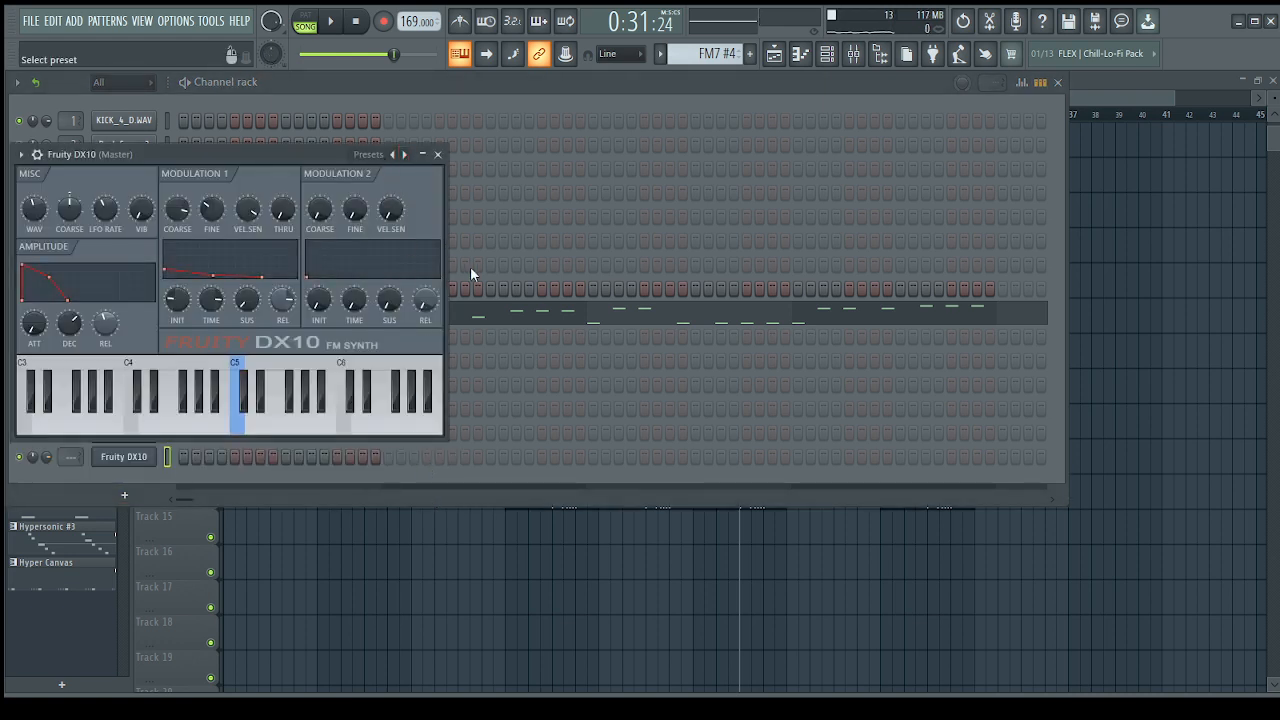
left_click(508, 285)
key("c")
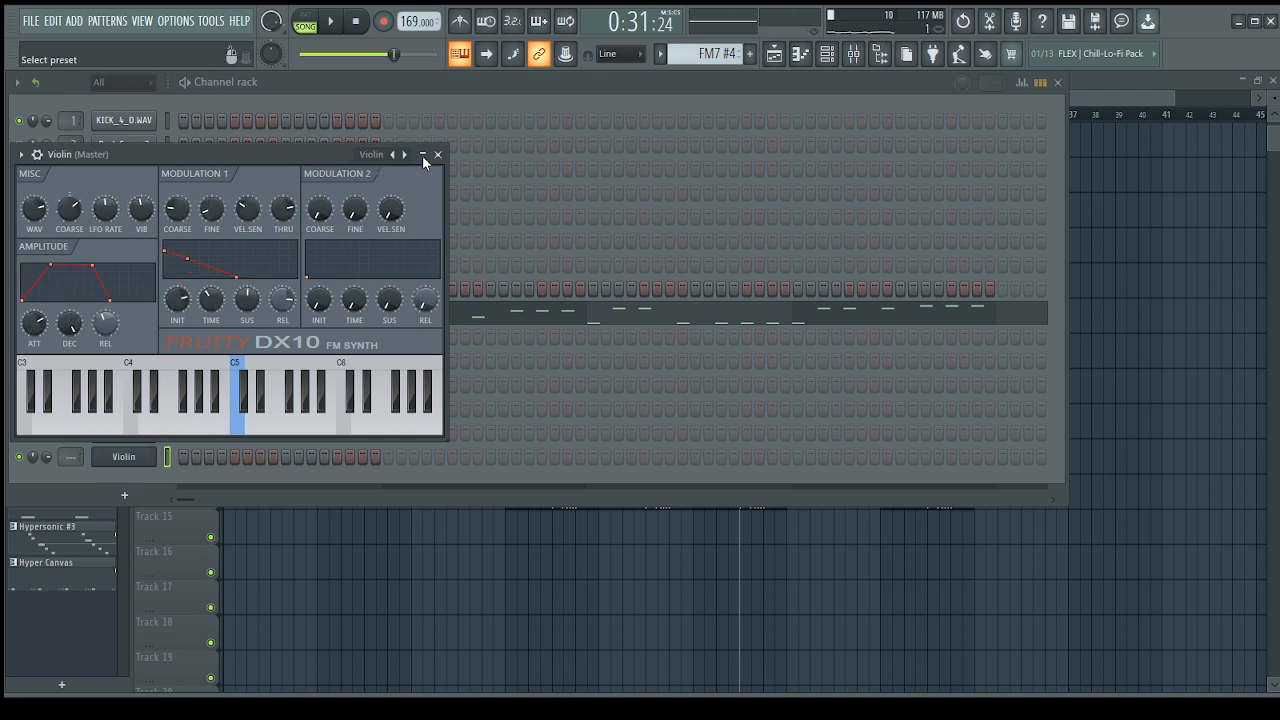
left_click(405, 156)
key("c")
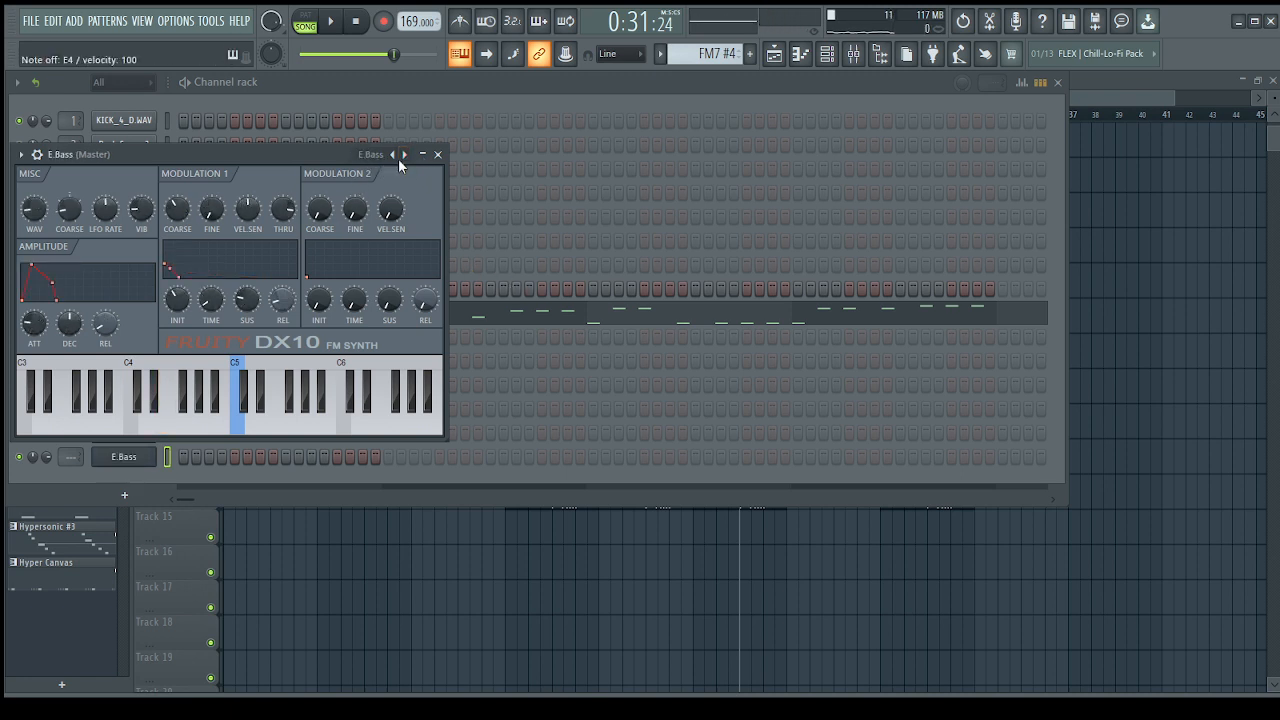
left_click(405, 156)
key("c")
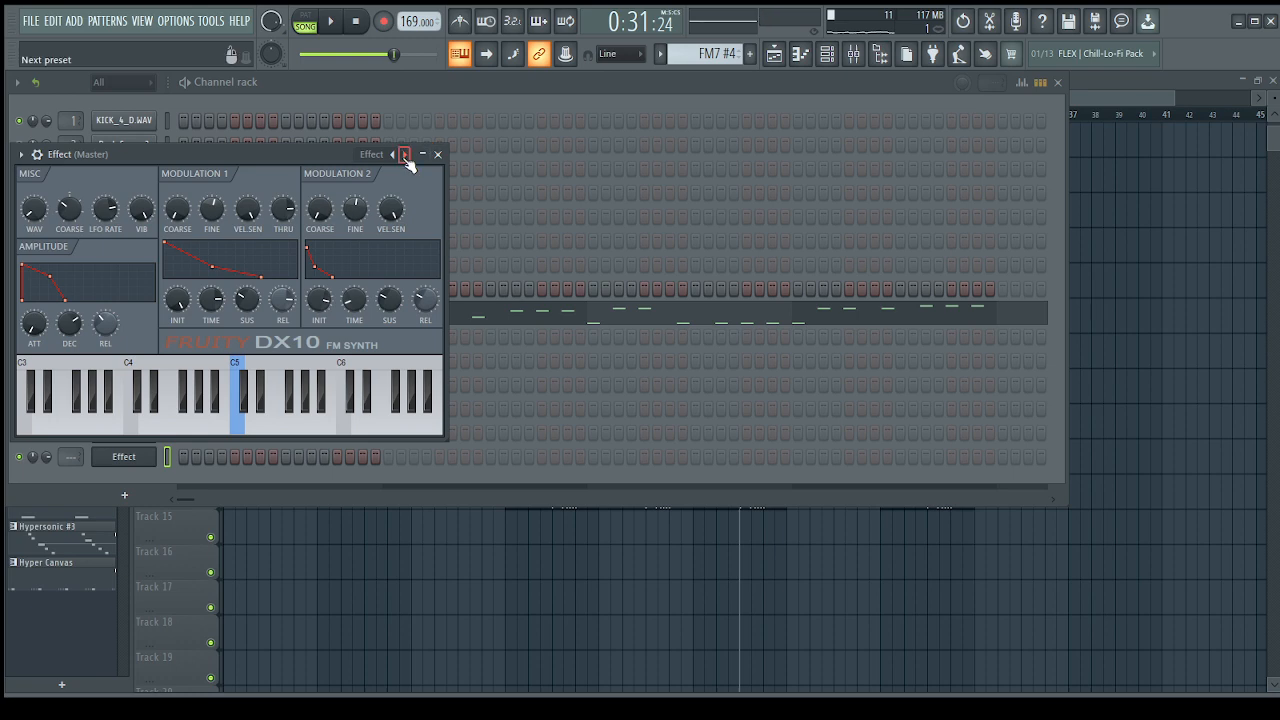
key("Escape")
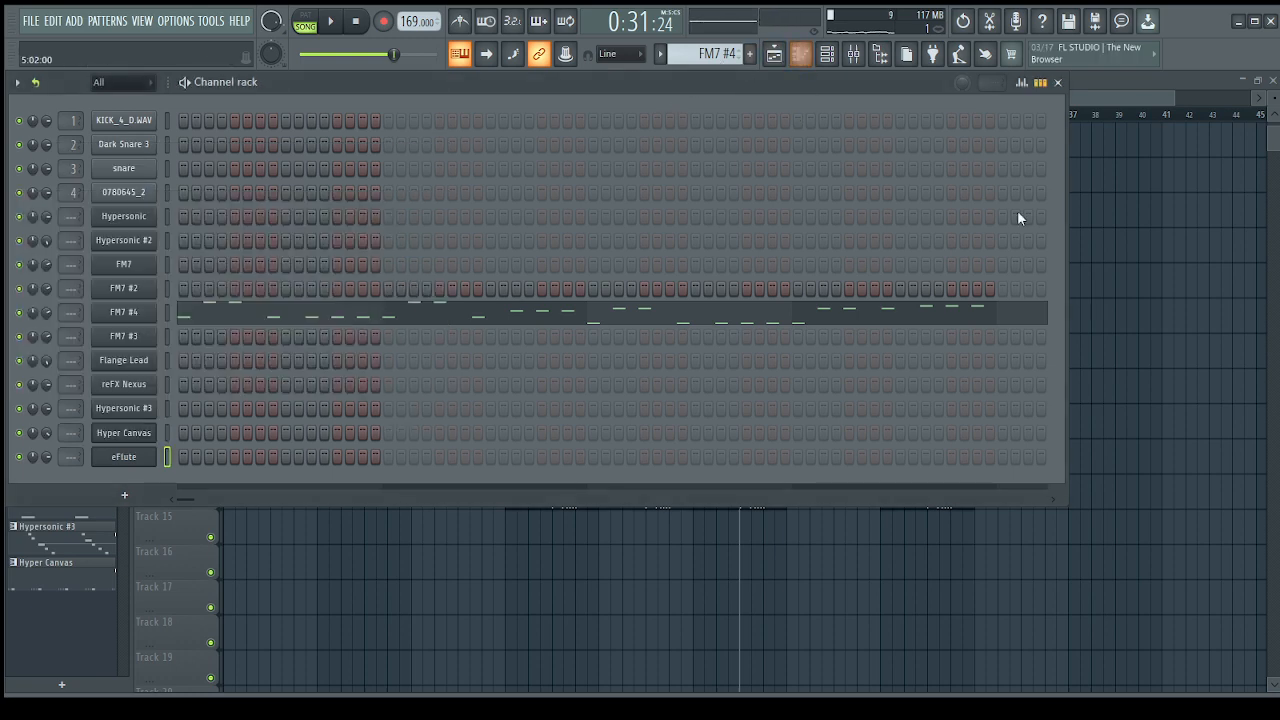
- Open the Hyper Canvas pattern in the piano roll
left_click(1271, 331)
double_click(803, 328)
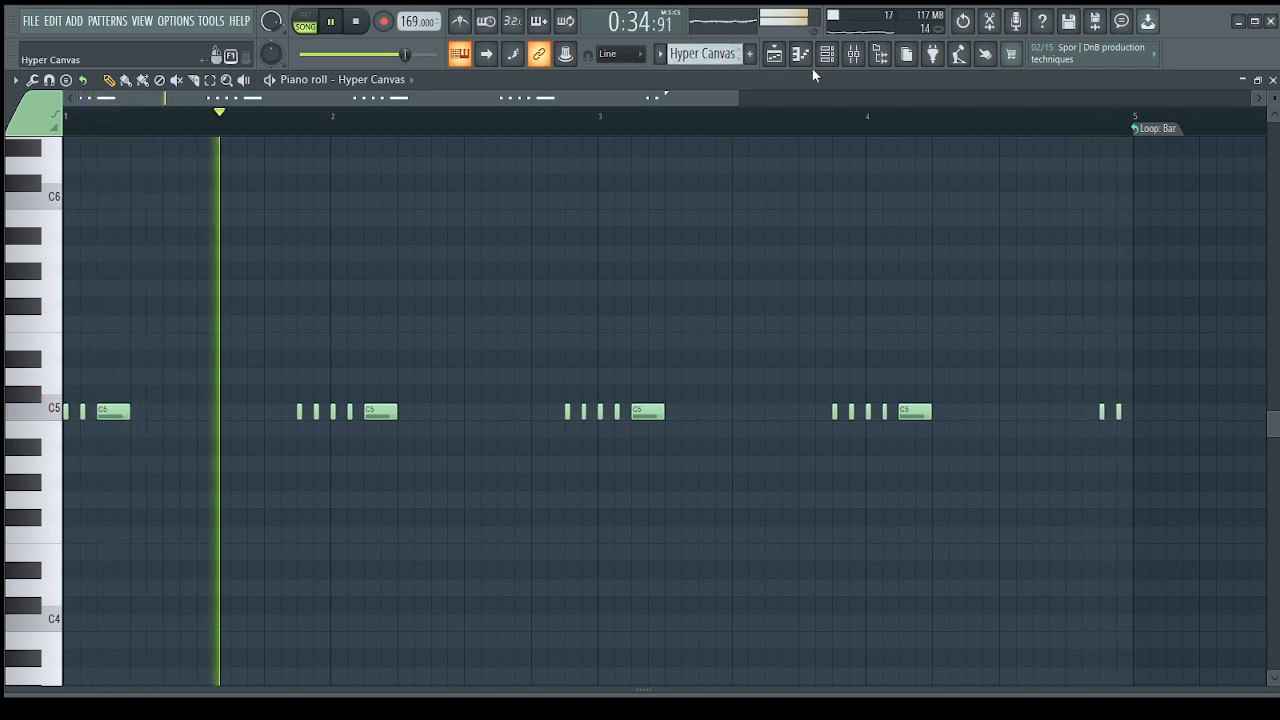
- Create an empty Pattern 14, place it at bar 25 on Track 10, and reopen its Hyper Canvas piano roll
key("F4")
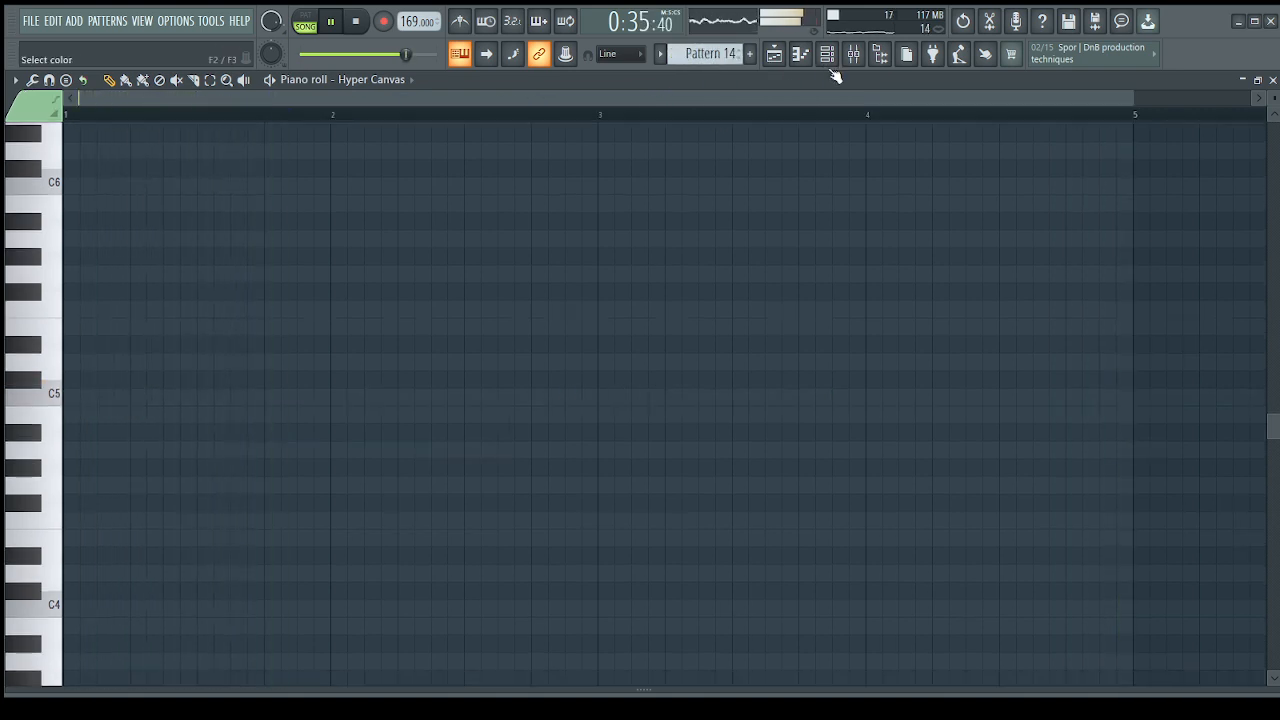
left_click(780, 57)
left_click(799, 58)
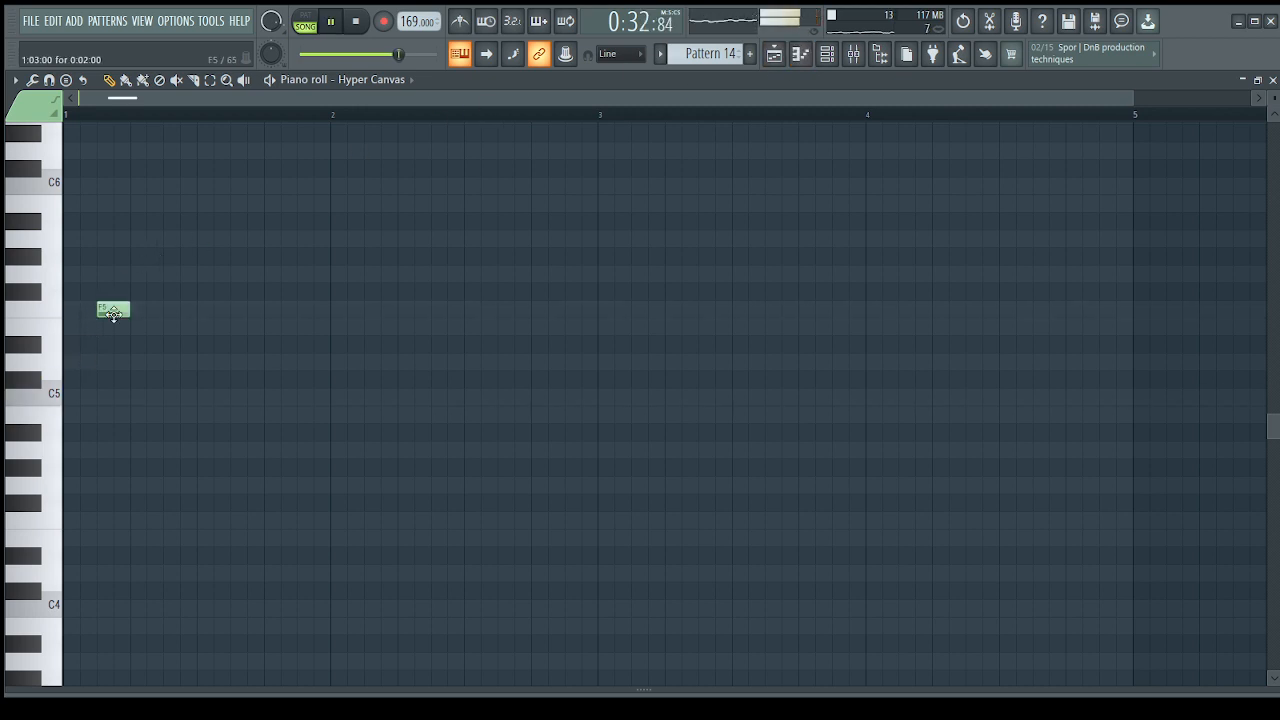
- Draw a long F5 note in bar 1, a shorter F5 in bar 2, and an A#4 ending at bar 3
left_click_drag(341, 328, 326, 326)
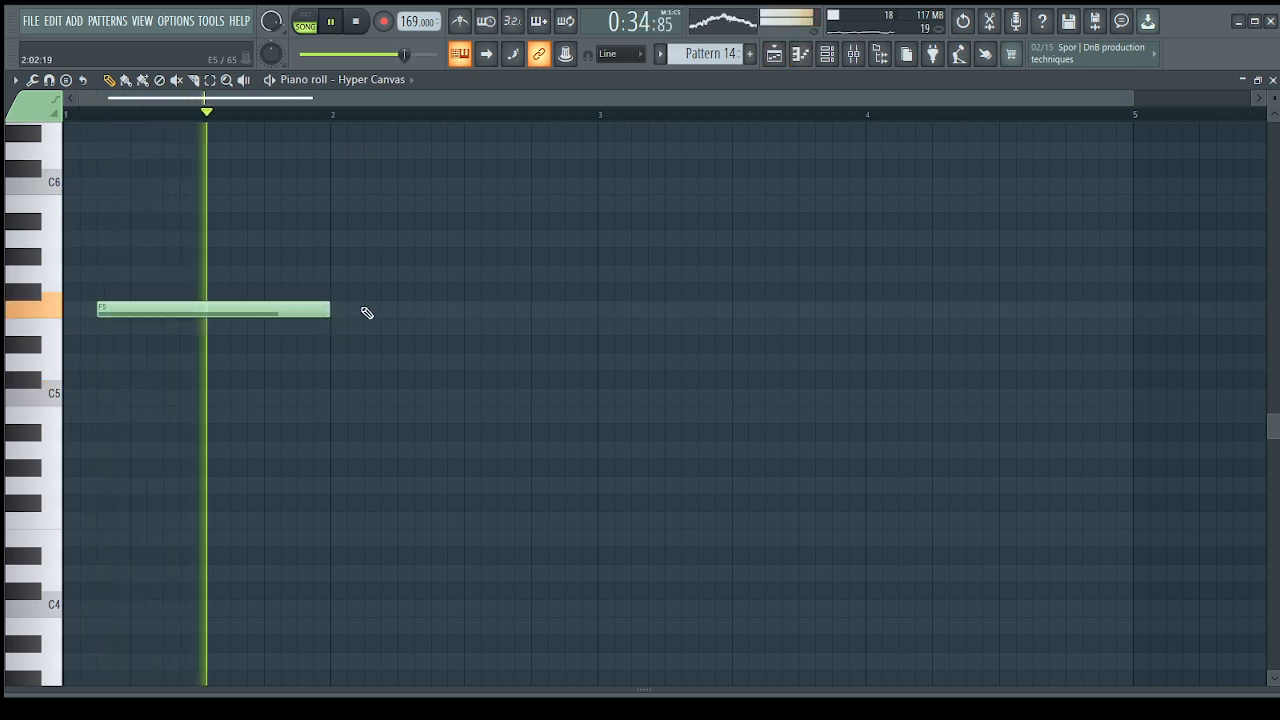
left_click(372, 309)
left_click_drag(593, 312, 485, 335)
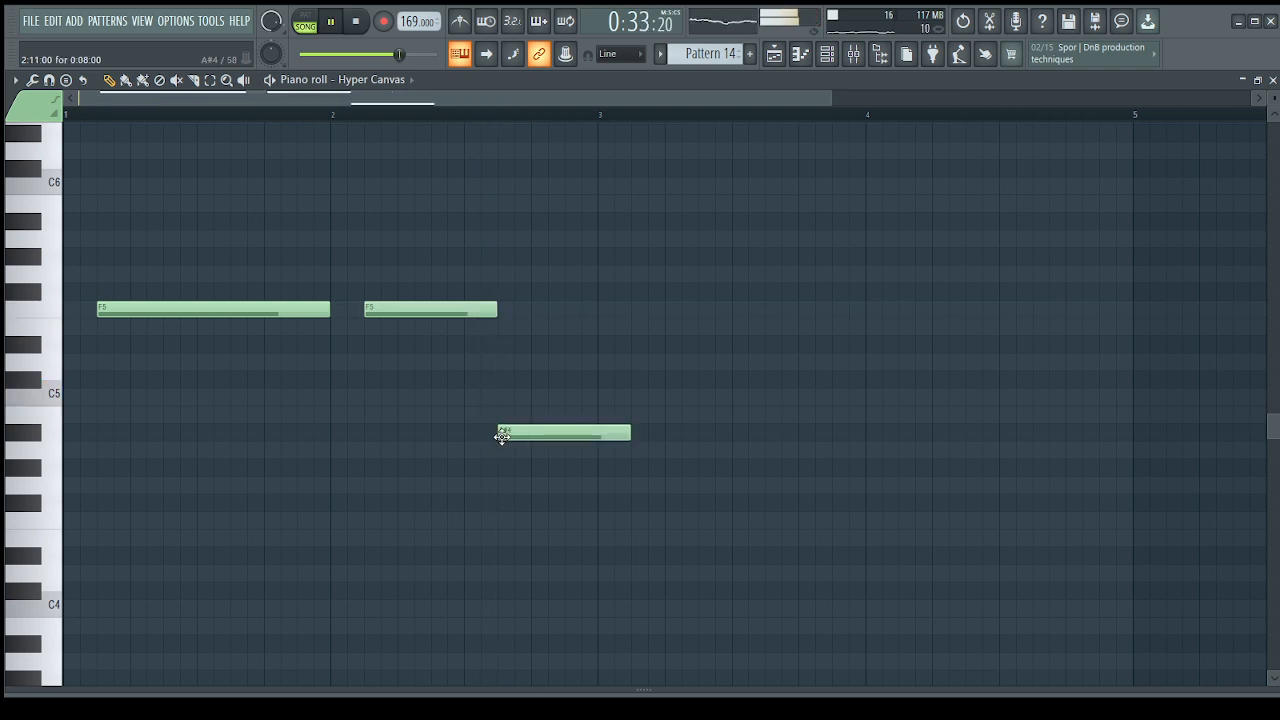
left_click_drag(624, 430, 594, 431)
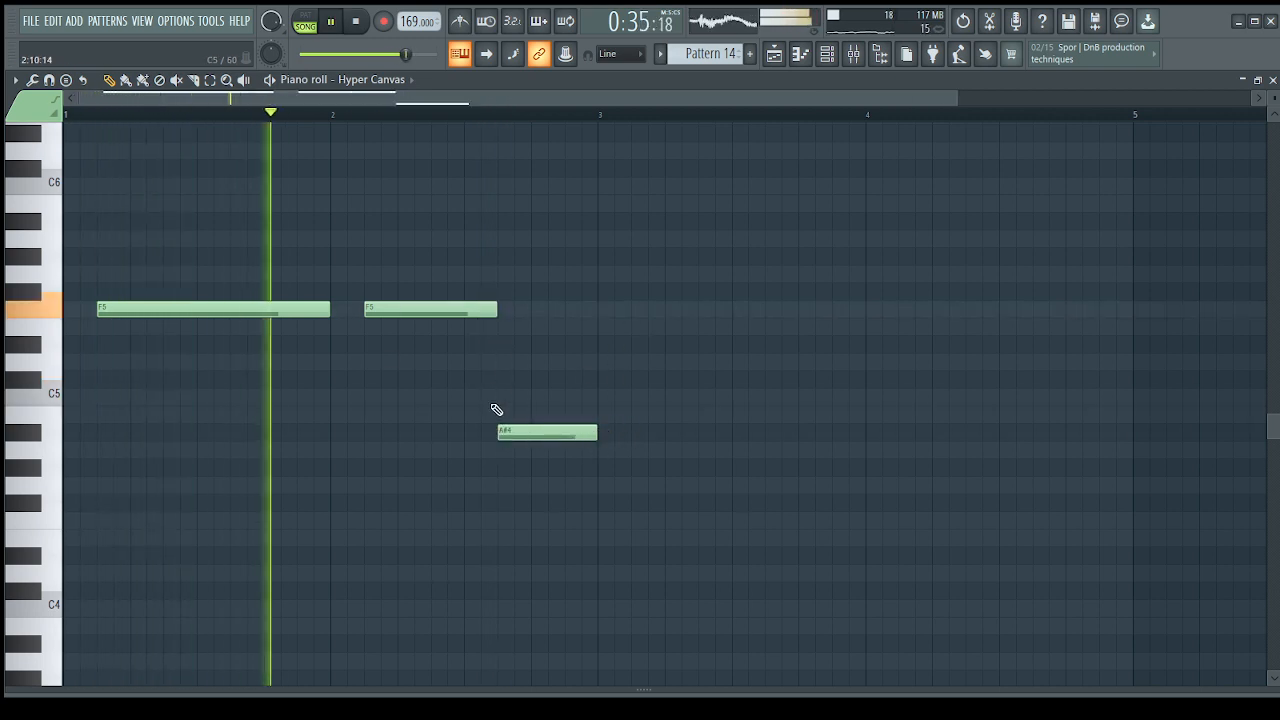
- Copy the three-note phrase into bars 3 and 4 starting on C5, and move its last note up to D5
key("ctrl+a")
mouse_move(191, 314)
left_mouse_down()
mouse_move(643, 380)
mouse_move(713, 403)
left_mouse_up()
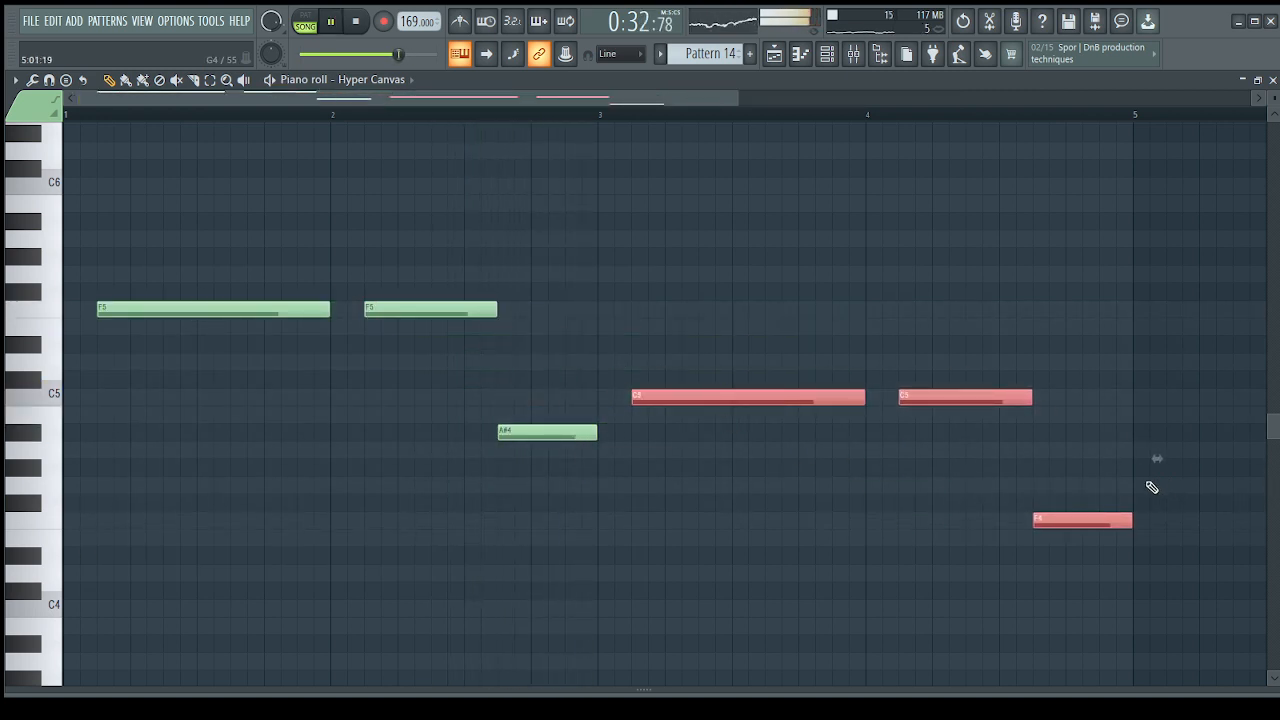
left_click_drag(1081, 356, 1082, 354)
- Transpose the whole four-bar melody down two octaves
key("ctrl+Down")
key("ctrl+Down")
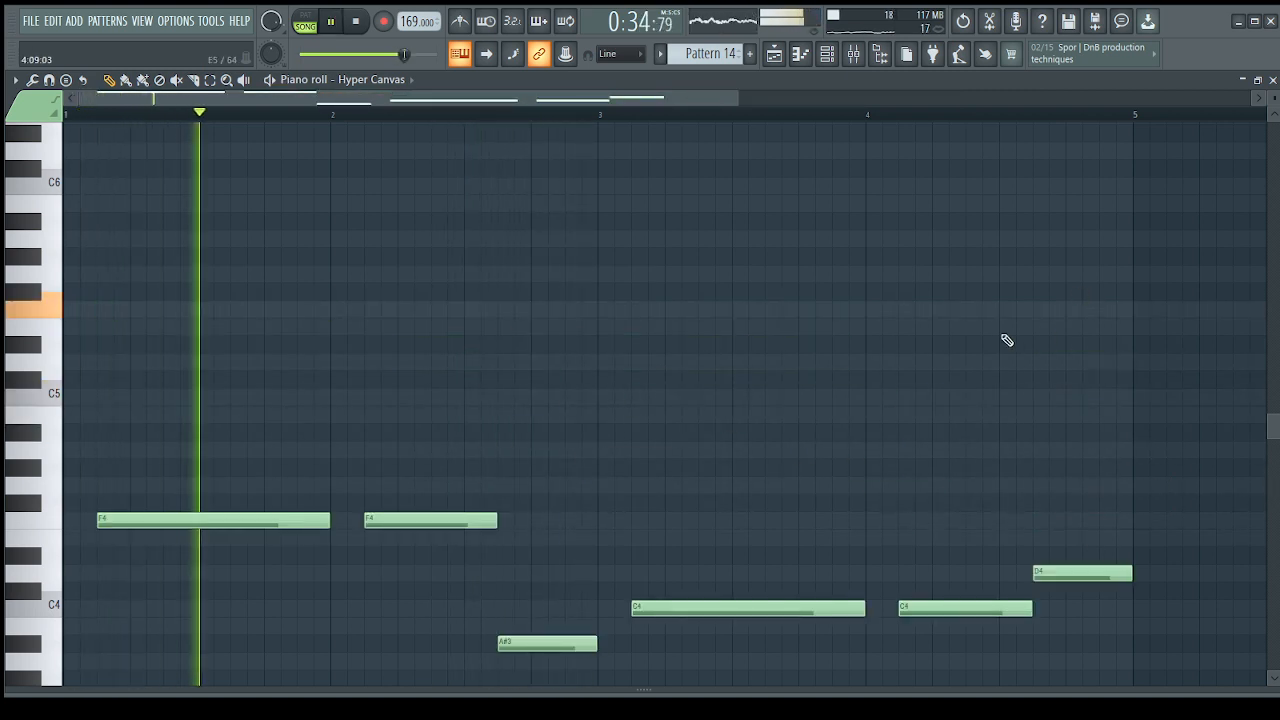
scroll(702, 362, "down", 5)
- Raise the eFlute channel volume and move the Pattern 14 melody from the Hyper Canvas channel to the eFlute channel
left_click(775, 56)
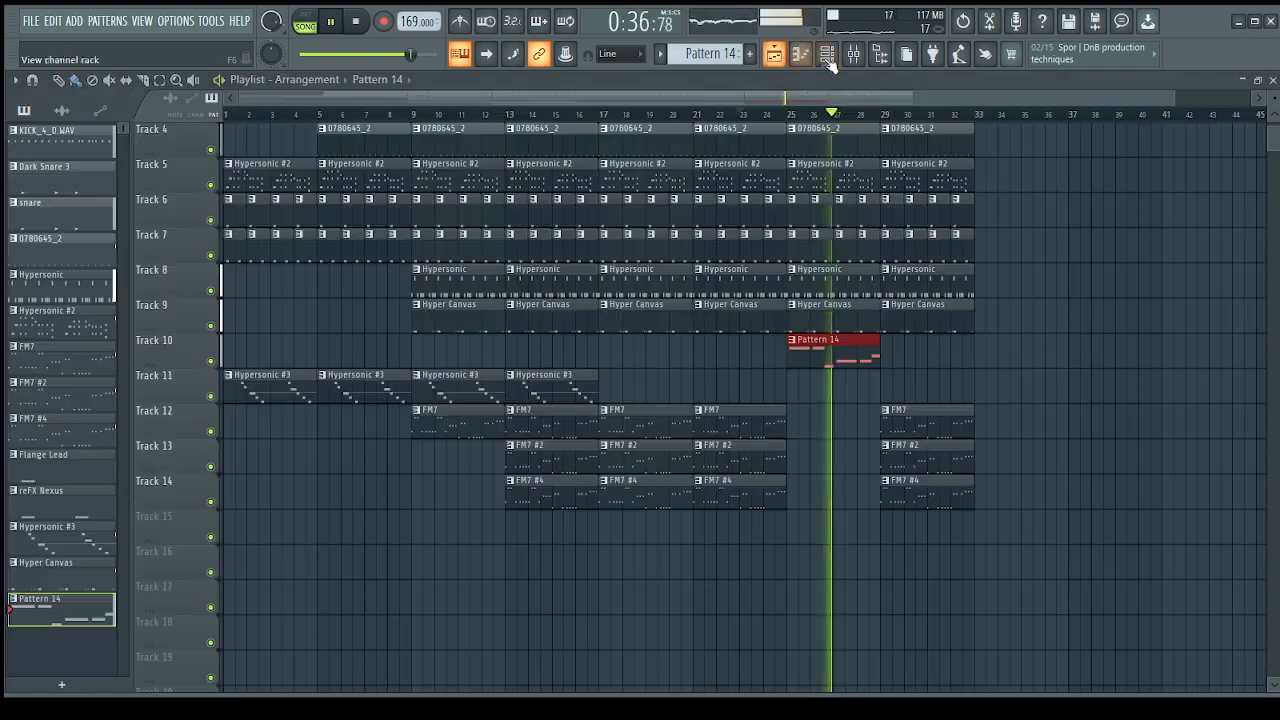
left_click(852, 57)
left_click(826, 57)
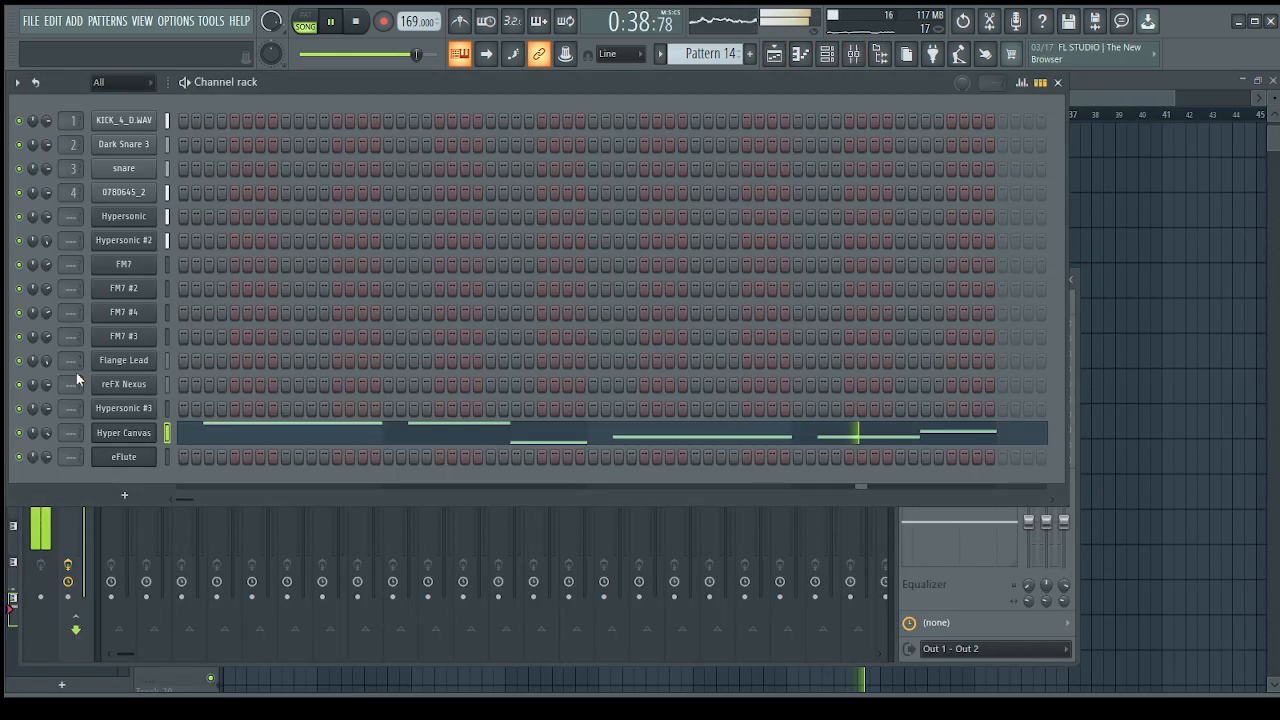
left_click(108, 433)
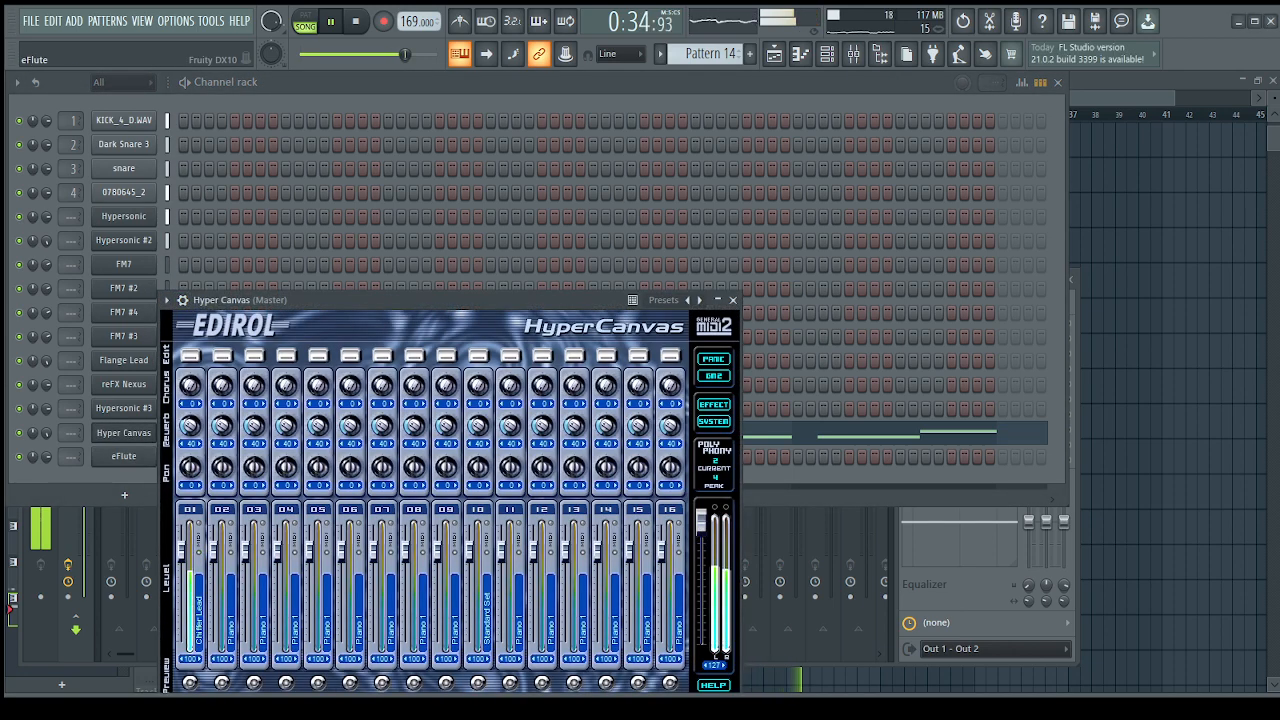
left_click_drag(46, 457, 46, 435)
key("ctrl+x")
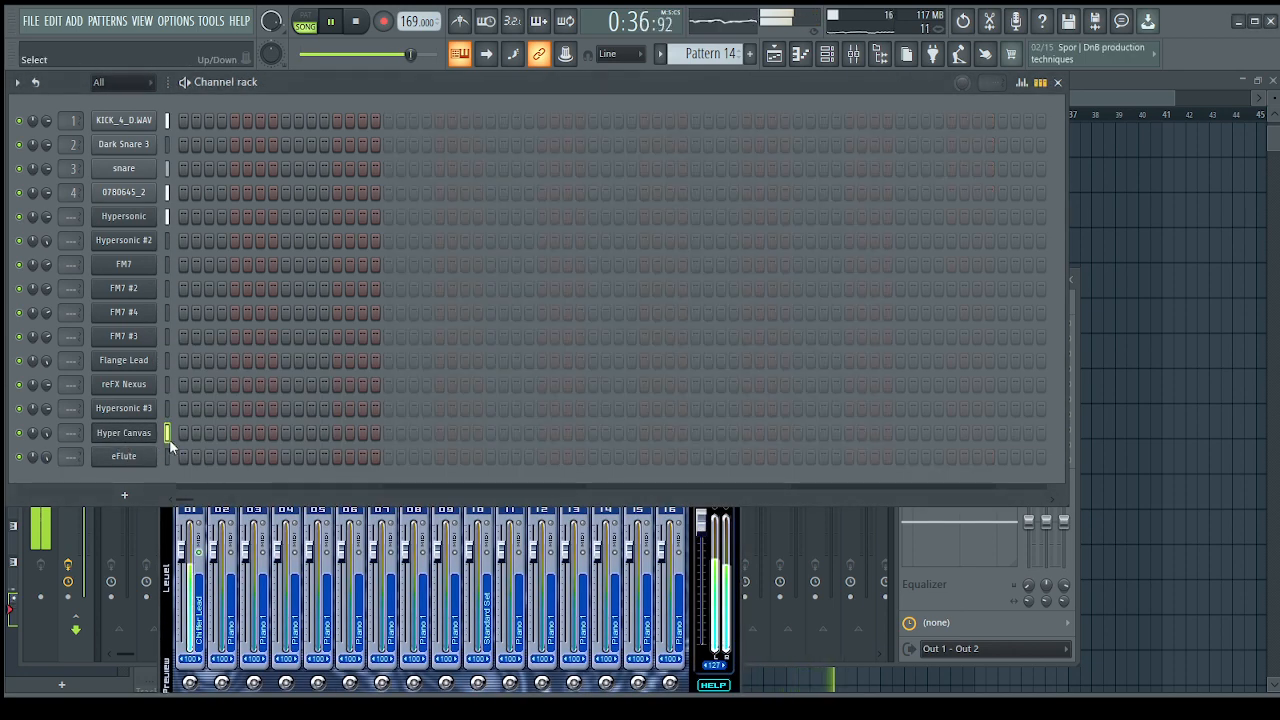
key("ctrl+v")
left_click(214, 462)
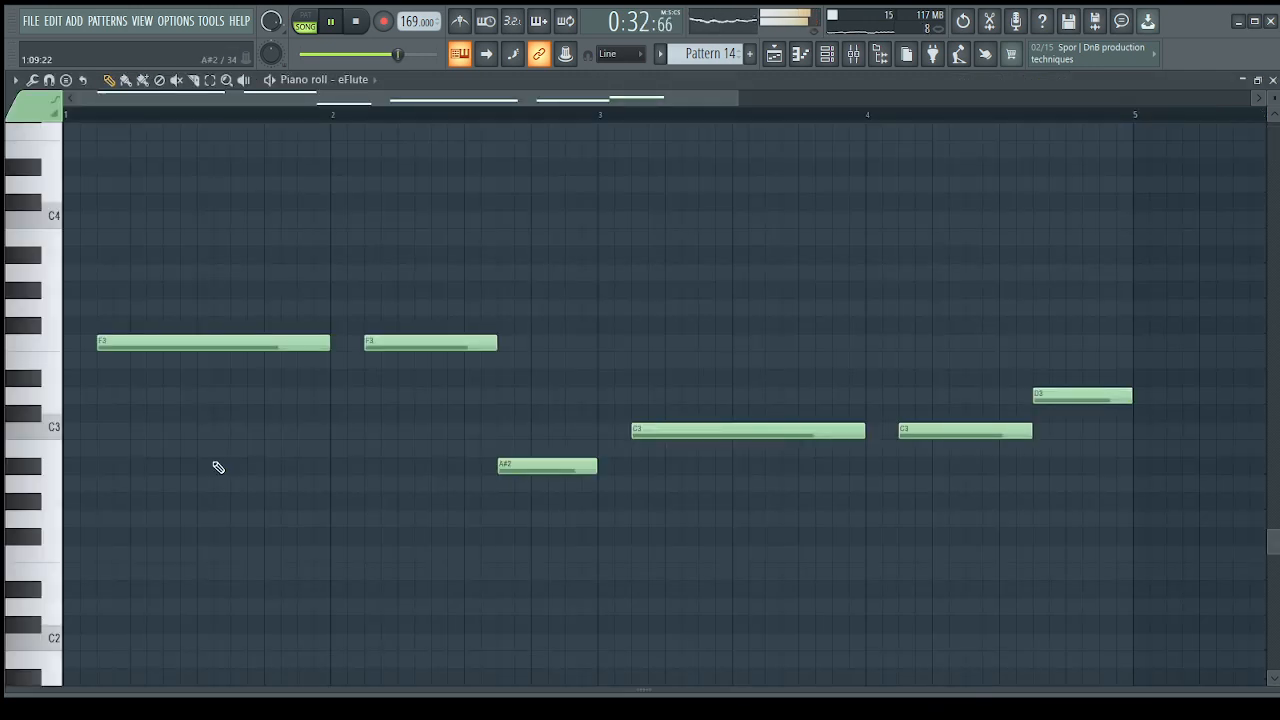
scroll(730, 300, "down", 2)
- Duplicate the Pattern 14 clip to bar 29 and delete the FM7, FM7 #2 and FM7 #4 clips at bar 29
left_click(776, 56)
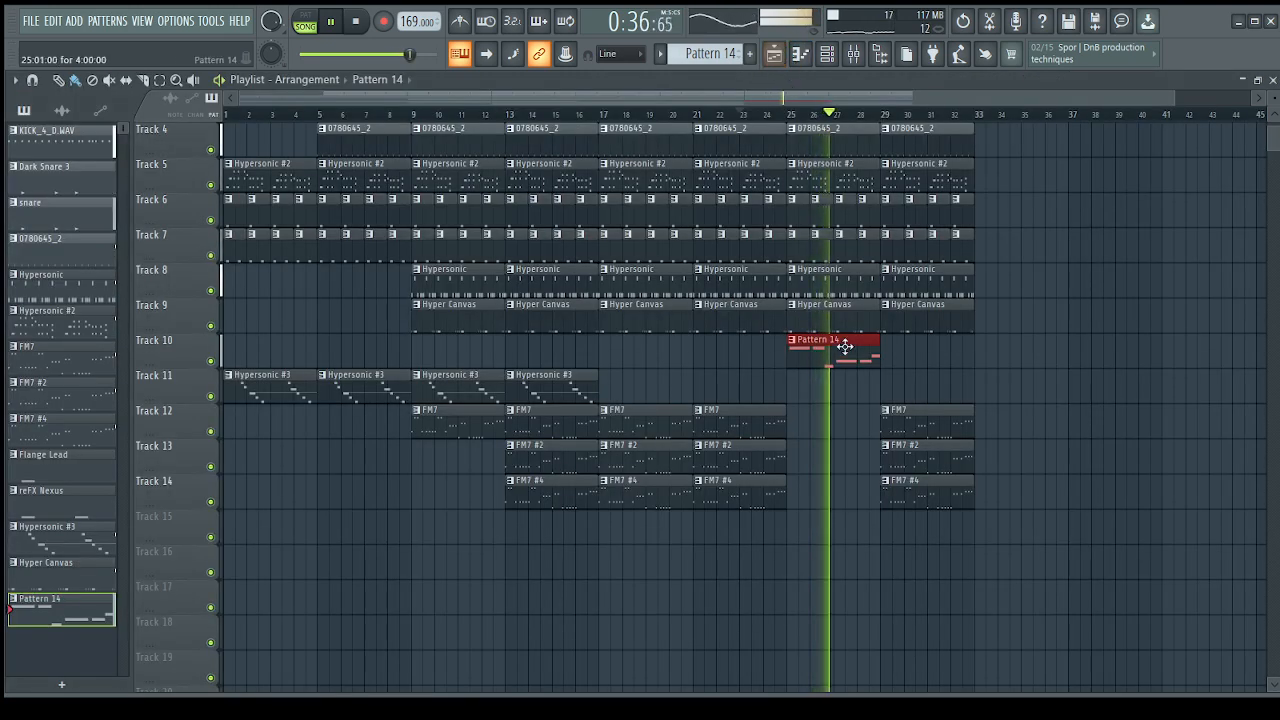
key("ctrl+b")
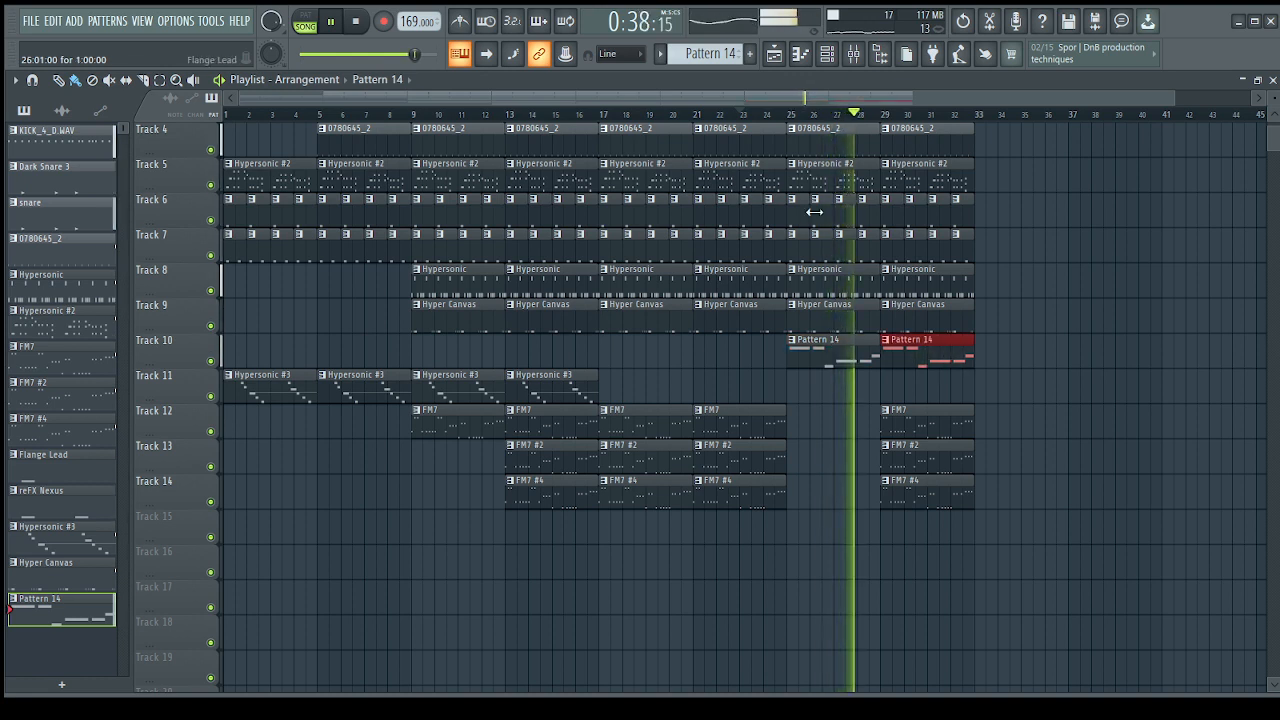
left_click(745, 115)
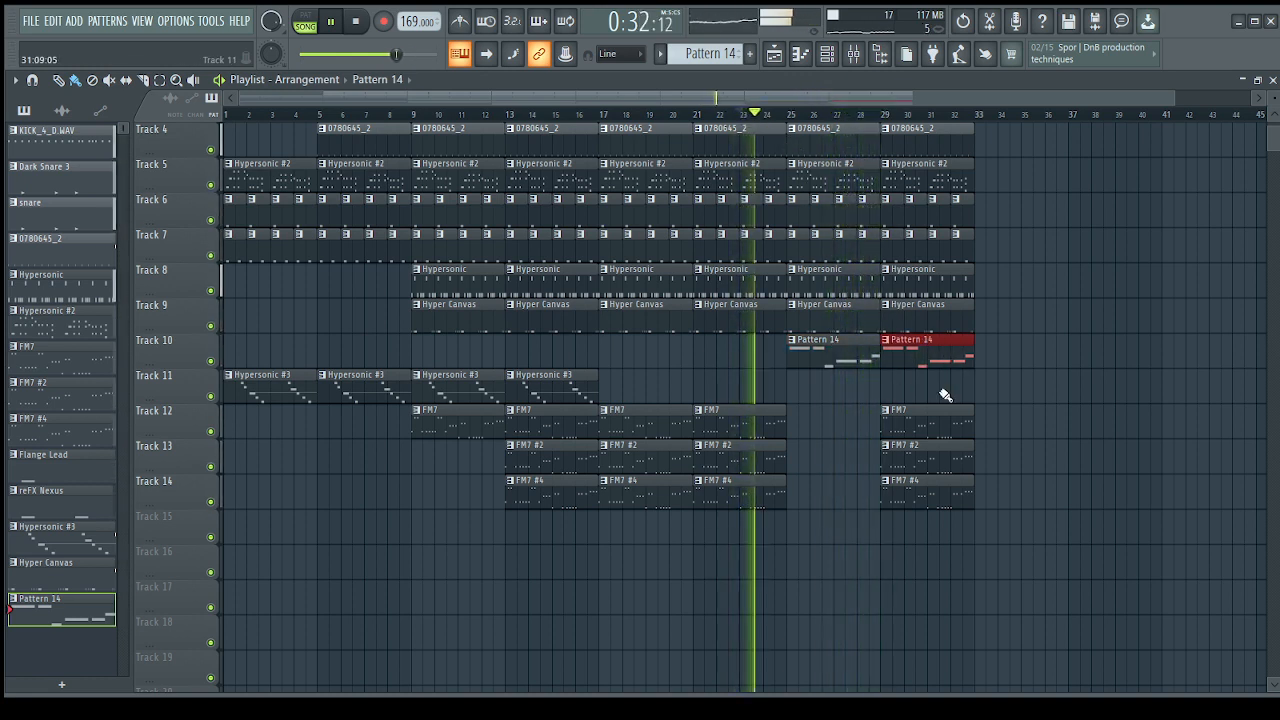
left_click_drag(941, 407, 943, 498)
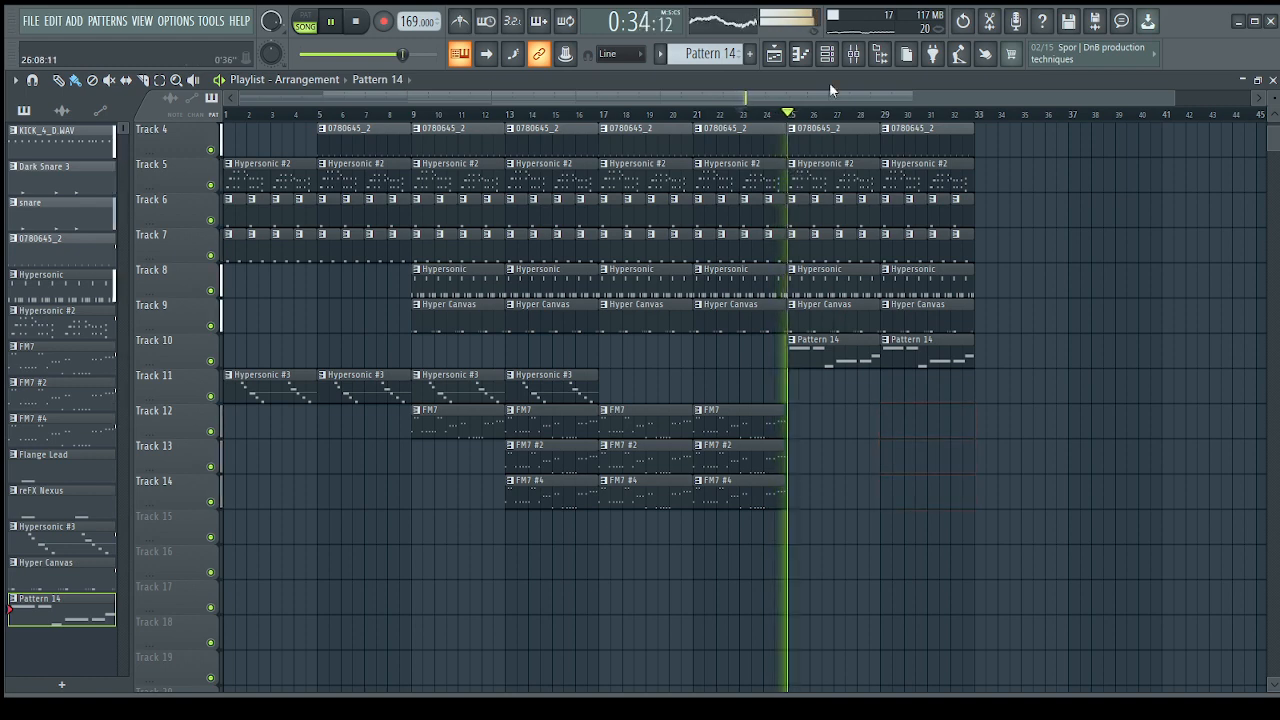
- Add the tambourine10 sample from the browser as a new channel below eFlute
left_click(828, 56)
left_click(878, 57)
scroll(50, 360, "up", 3)
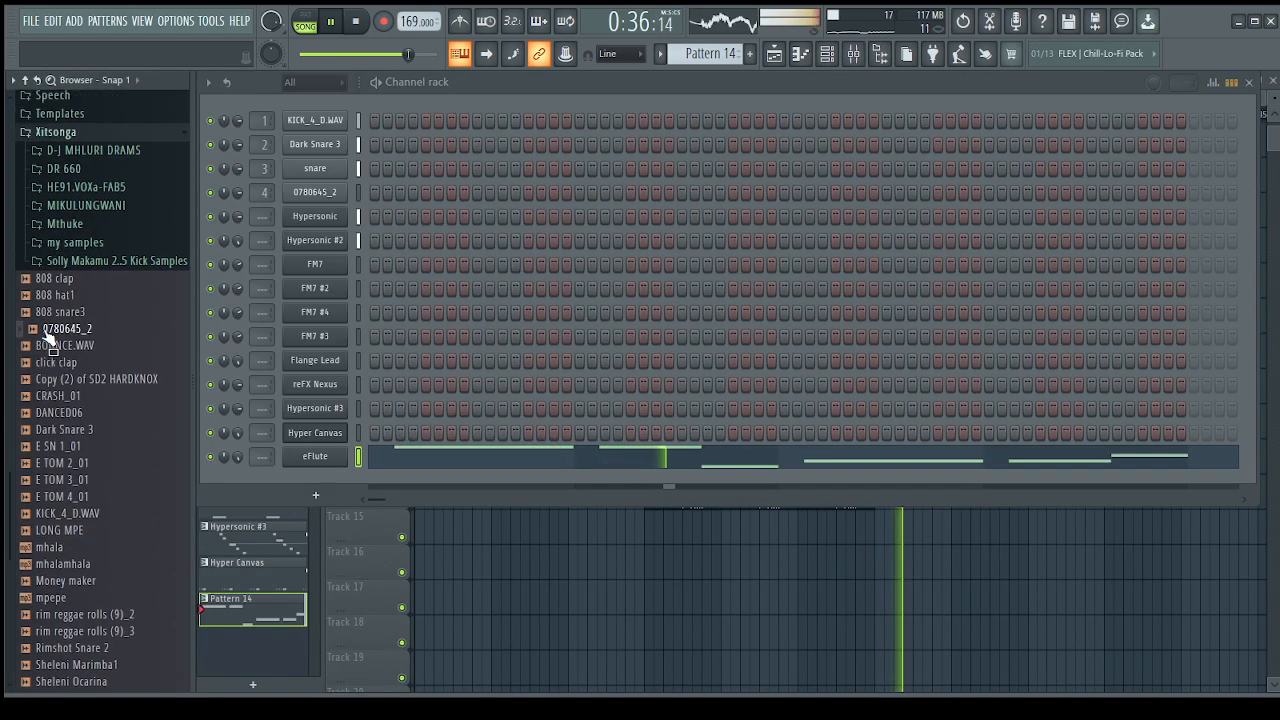
scroll(97, 449, "down", 4)
key("space")
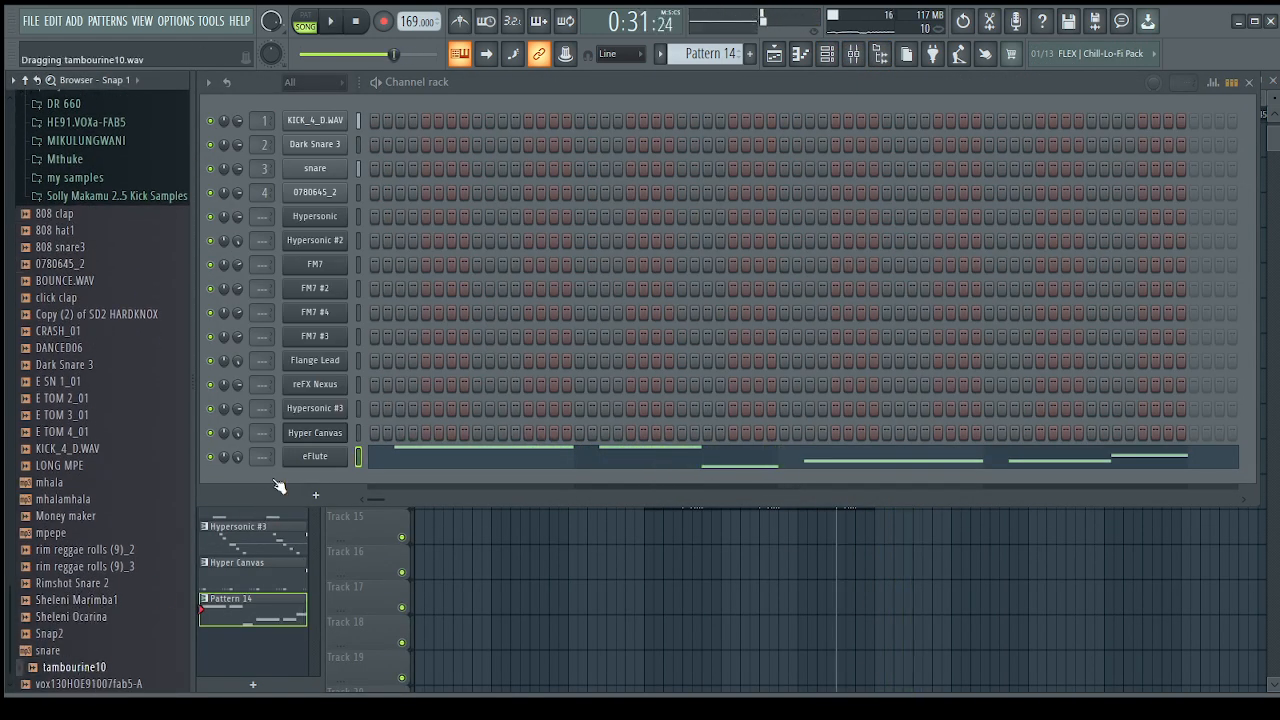
left_click_drag(278, 486, 280, 482)
- Program tambourine10 hits on every second step of a new Pattern 15
key("space")
scroll(698, 51, "up", 1)
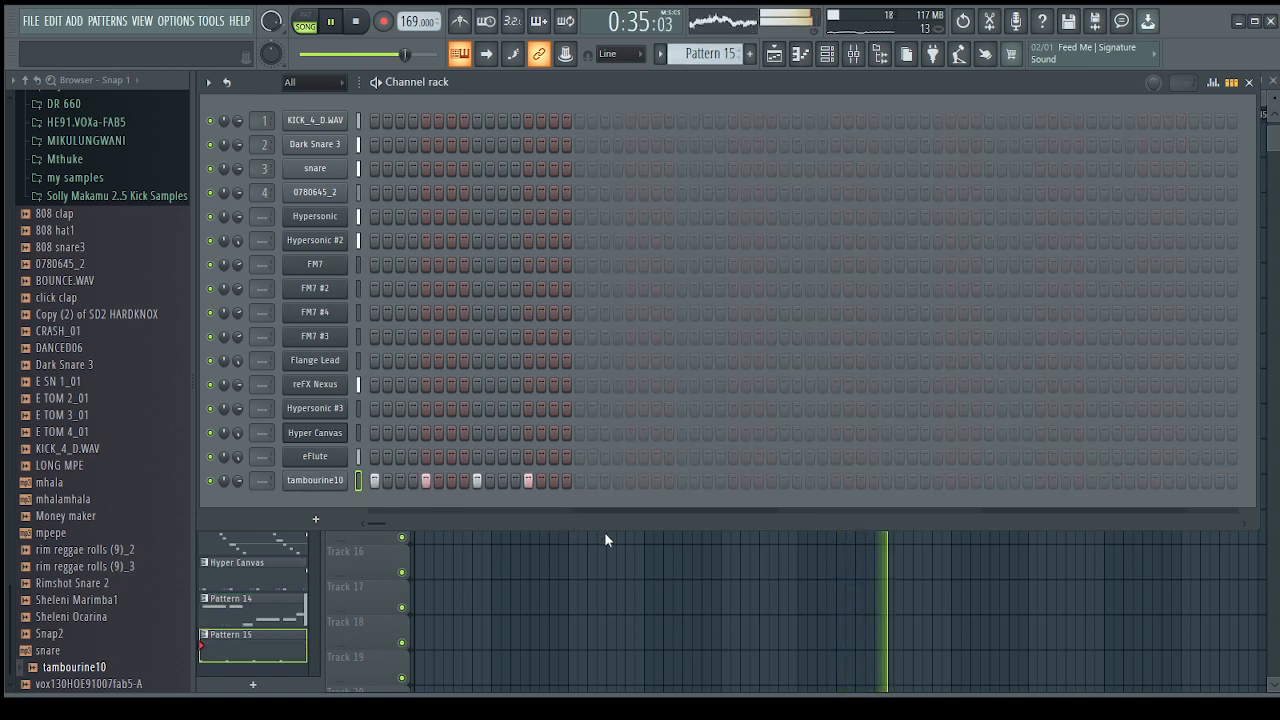
left_click(400, 481)
left_click(451, 481)
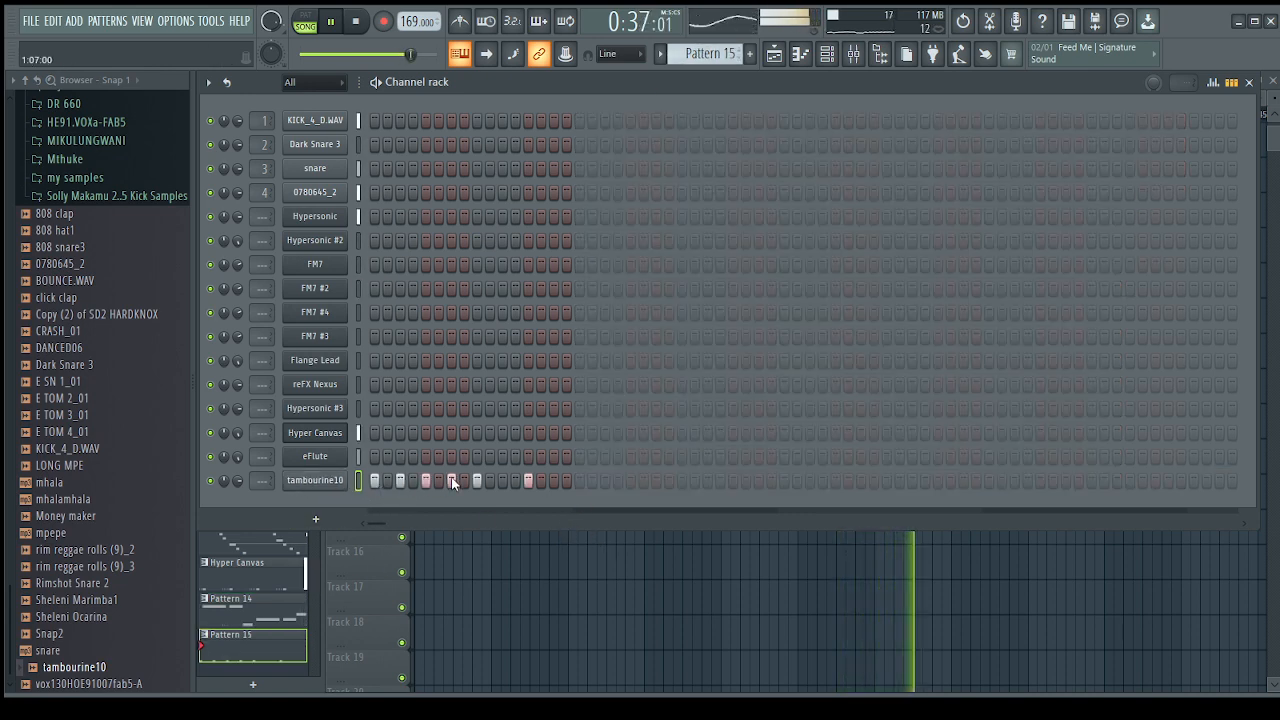
left_click(503, 481)
- Place Pattern 15 clips on Track 15 from bar 25 through bar 32 and set the tambourine10 channel volume to 77%
key("F5")
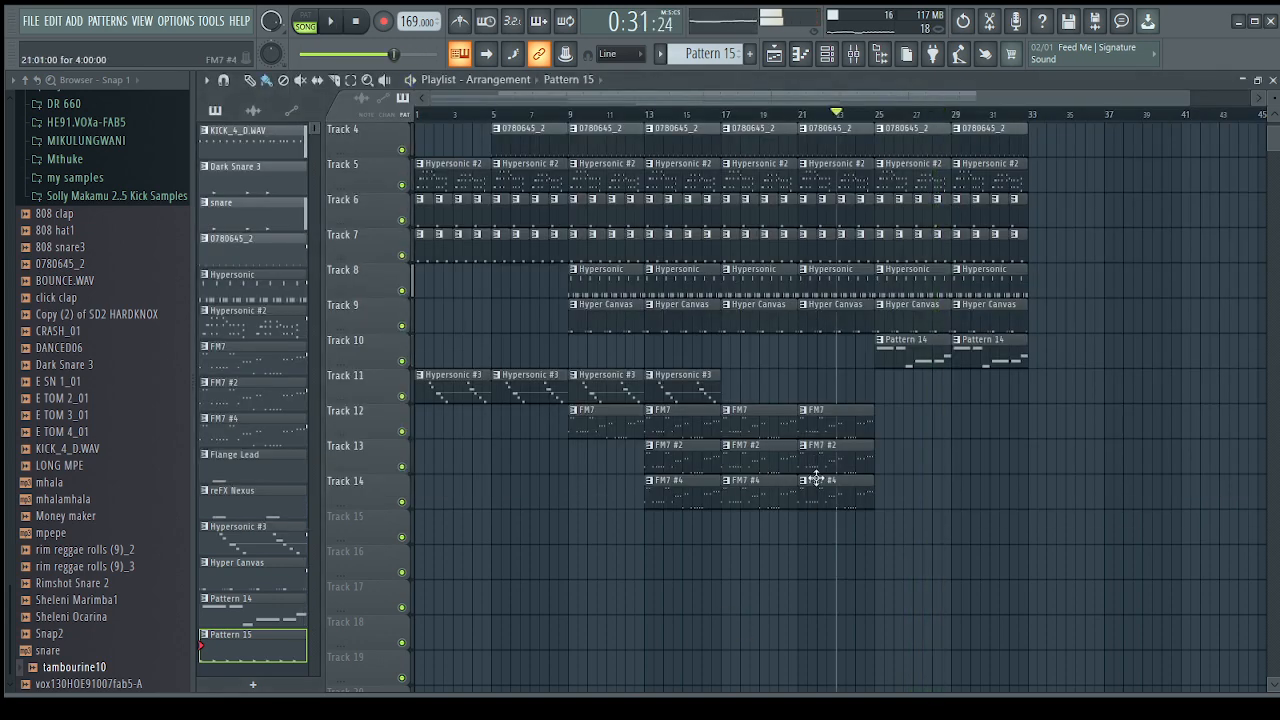
mouse_move(876, 518)
left_mouse_down()
mouse_move(962, 518)
mouse_move(1006, 557)
mouse_move(943, 463)
mouse_move(806, 453)
left_mouse_up()
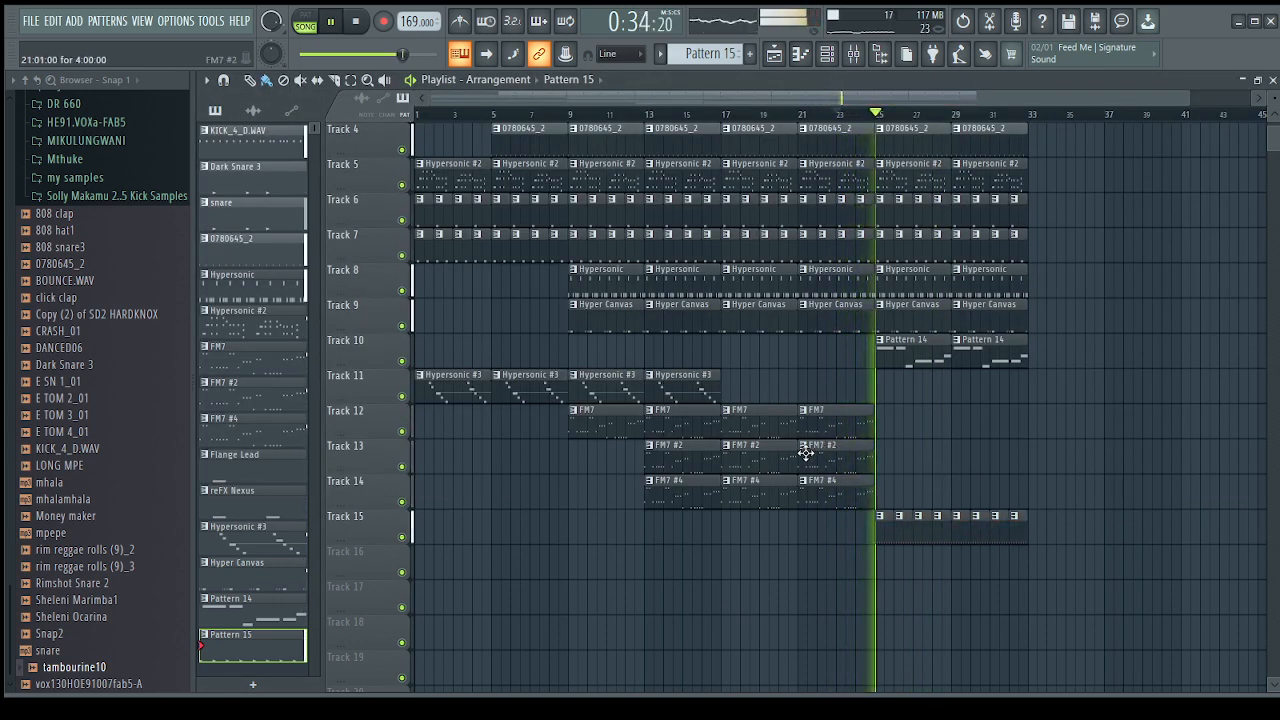
left_click(880, 54)
left_click(827, 54)
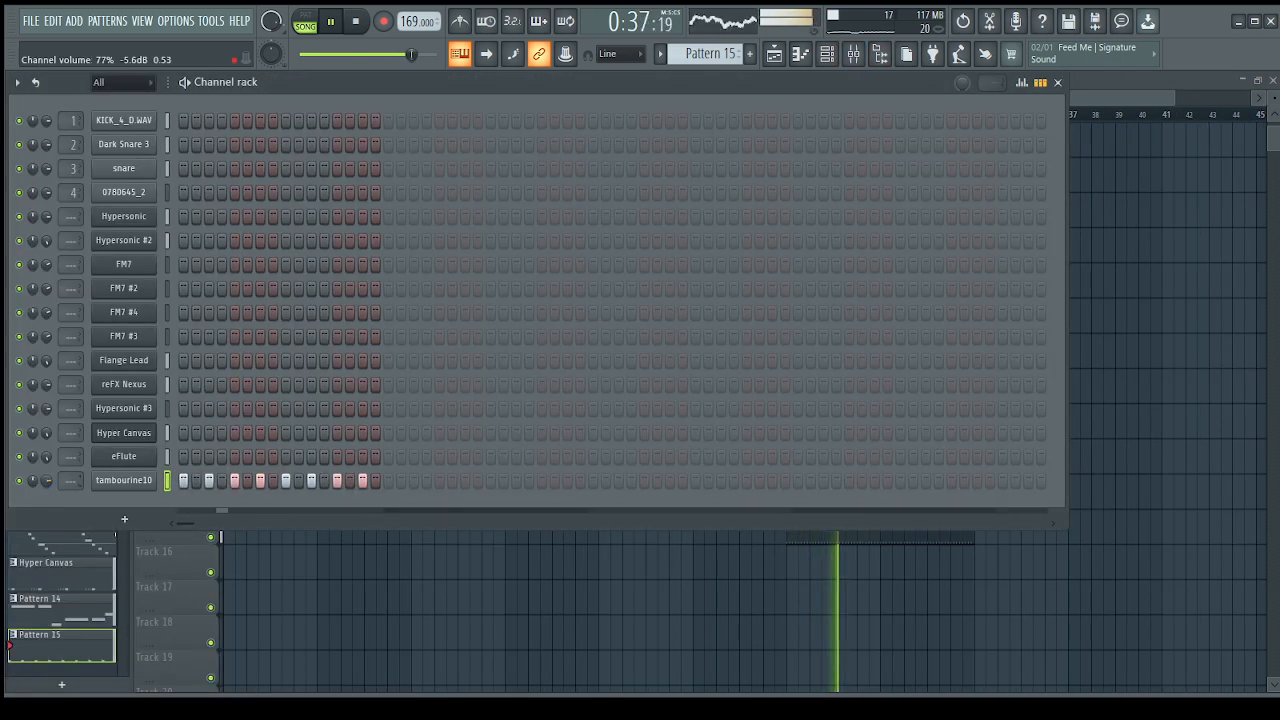
key("F6")
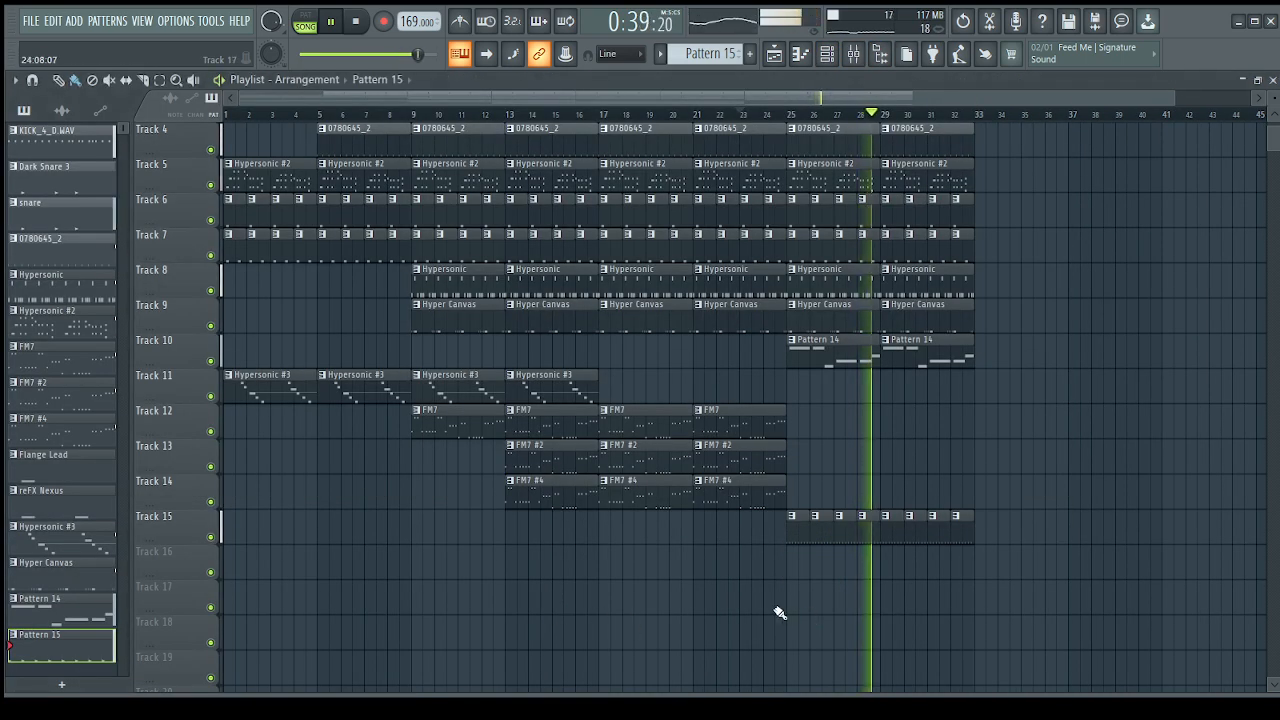
- Duplicate all clips of bars 25 to 32 to bar 33 and delete the copied Pattern 14 clips
left_click_drag(808, 614, 1124, 52)
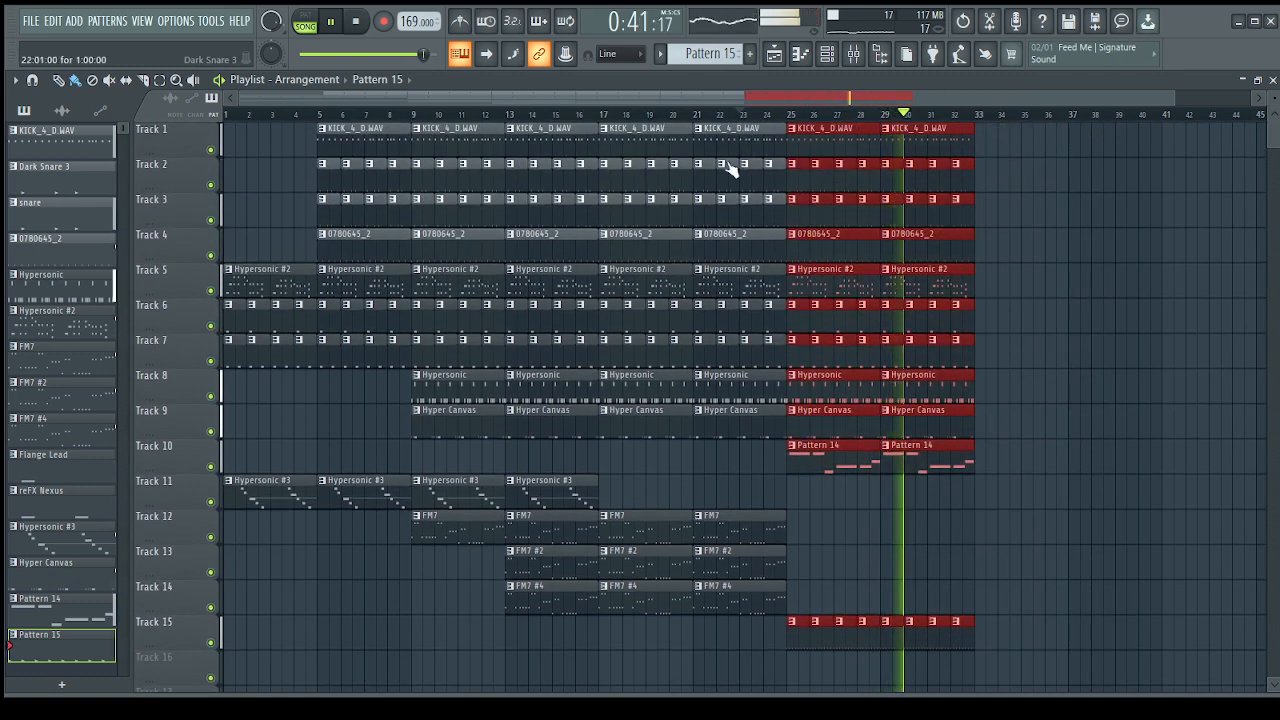
key("ctrl+b")
scroll(857, 214, "down", 2)
right_click(1092, 391)
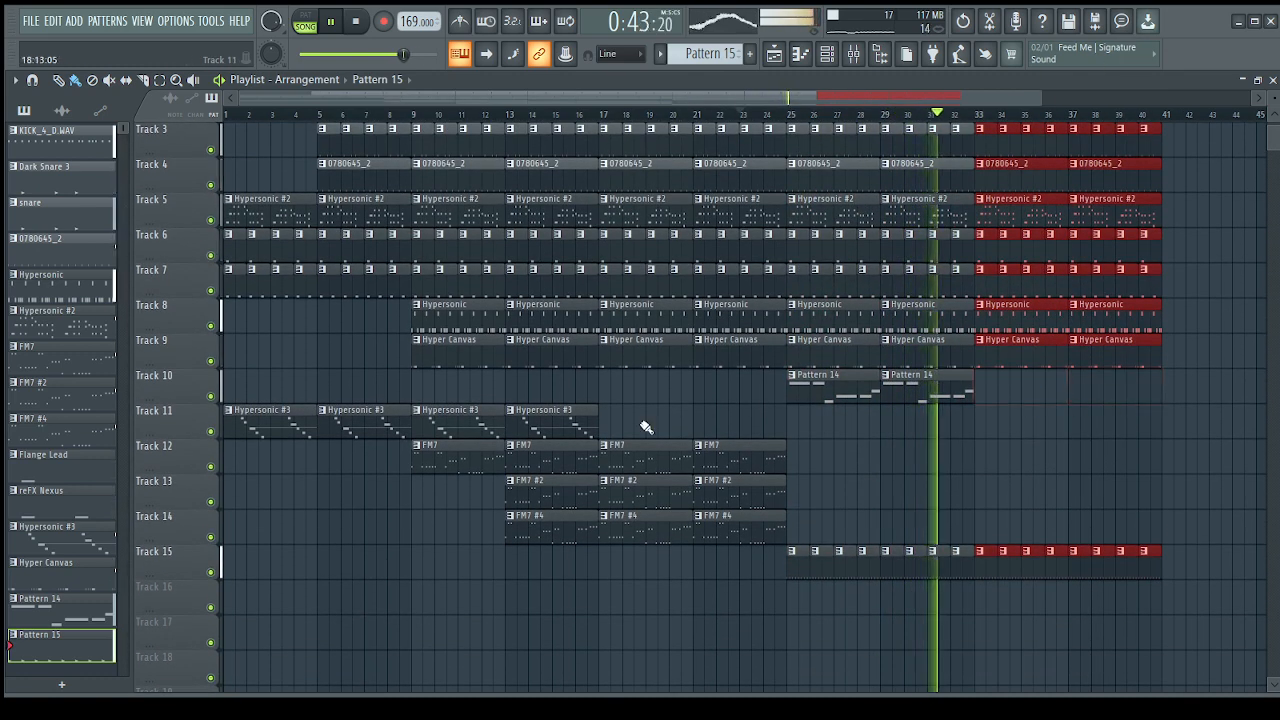
- Copy an FM7 clip to bar 33 on Track 12 and delete the Hyper Canvas clips at bars 33 and 37
left_click_drag(644, 458, 1016, 467)
scroll(962, 104, "down", 2)
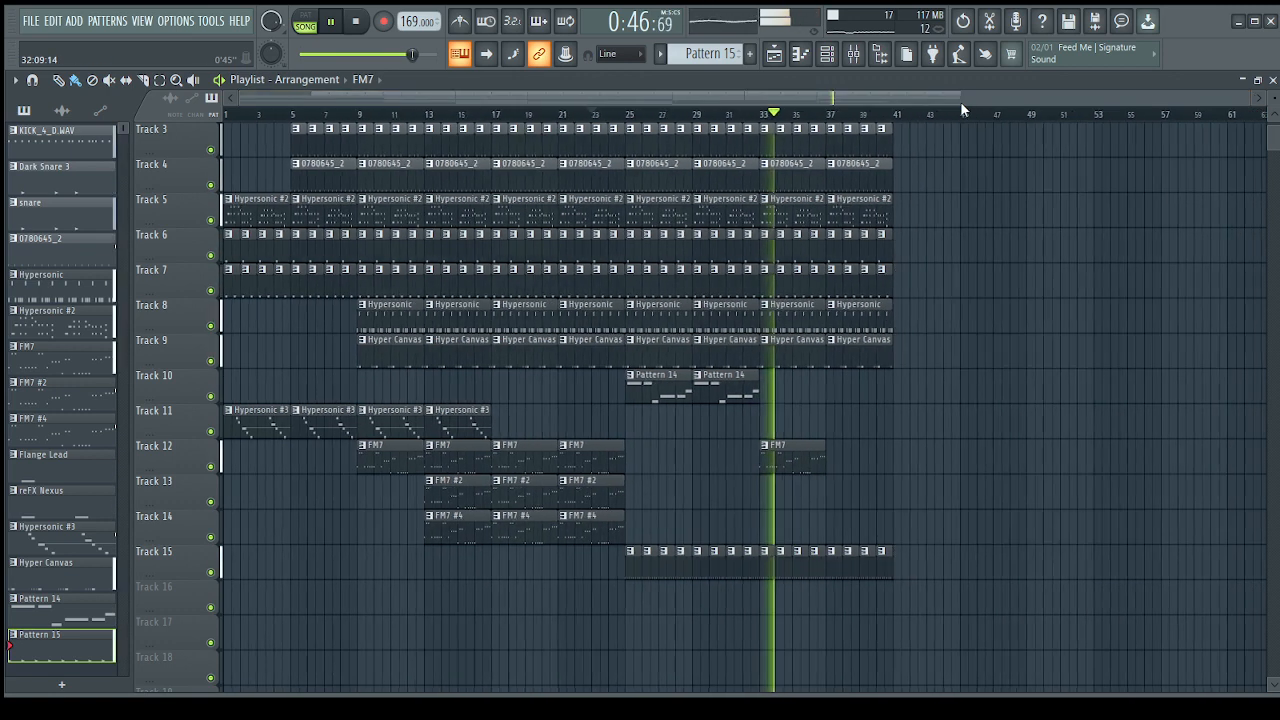
left_click(703, 113)
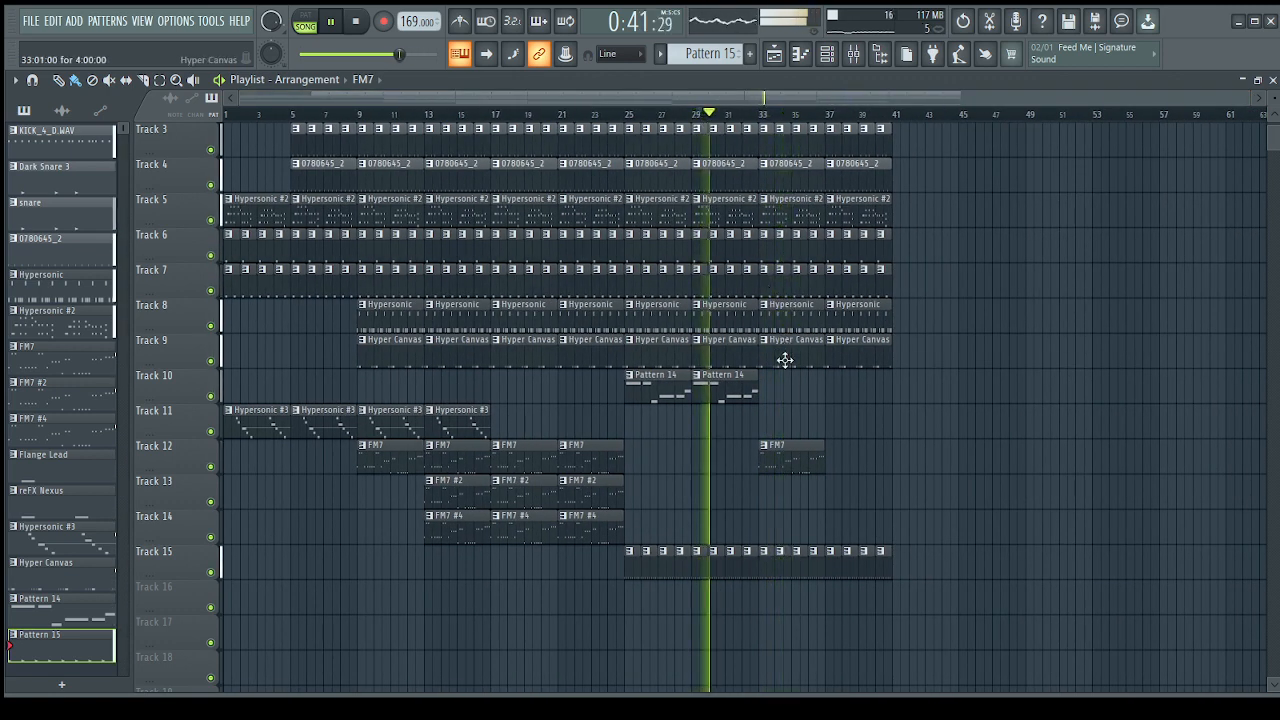
right_click(786, 358)
right_click(871, 351)
- Copy the FM7, FM7 #2, FM7 #4 and Hypersonic #3 clips to bar 37 on Tracks 11 to 14
left_click_drag(590, 440, 611, 537)
left_click_drag(588, 530, 855, 550)
left_click(914, 442, "ctrl")
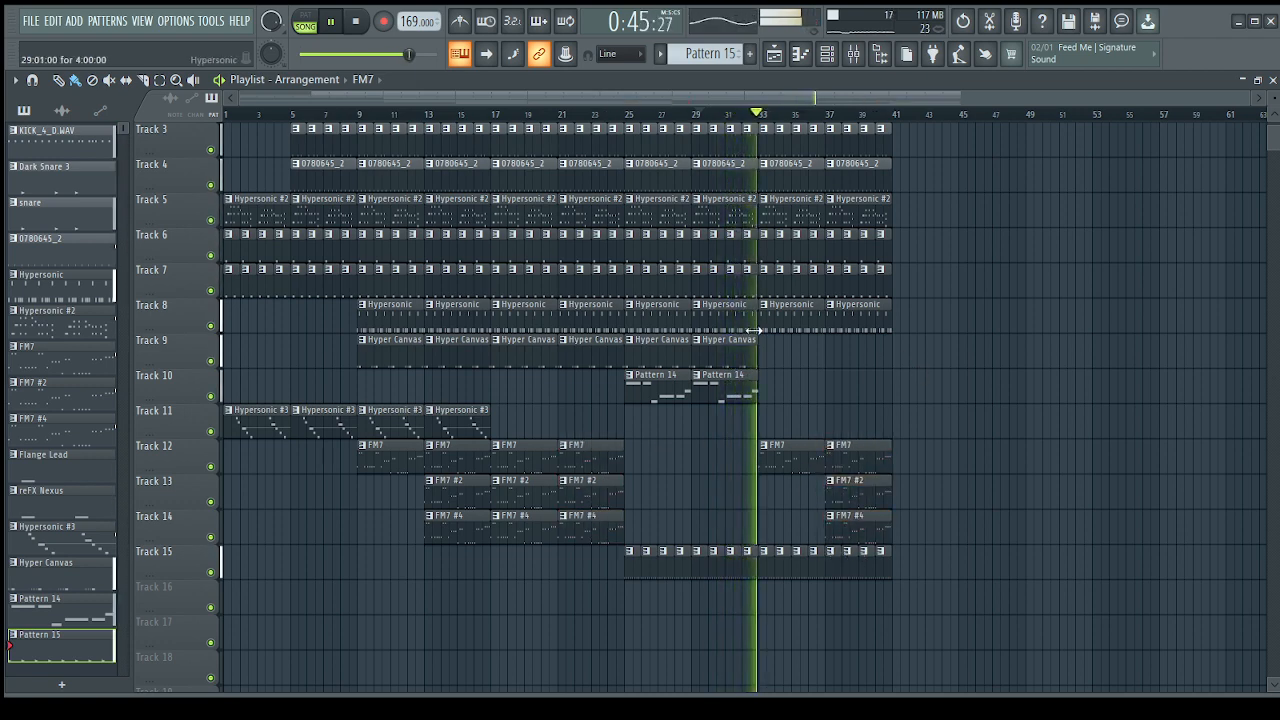
scroll(751, 322, "up", 2)
scroll(751, 321, "down", 2)
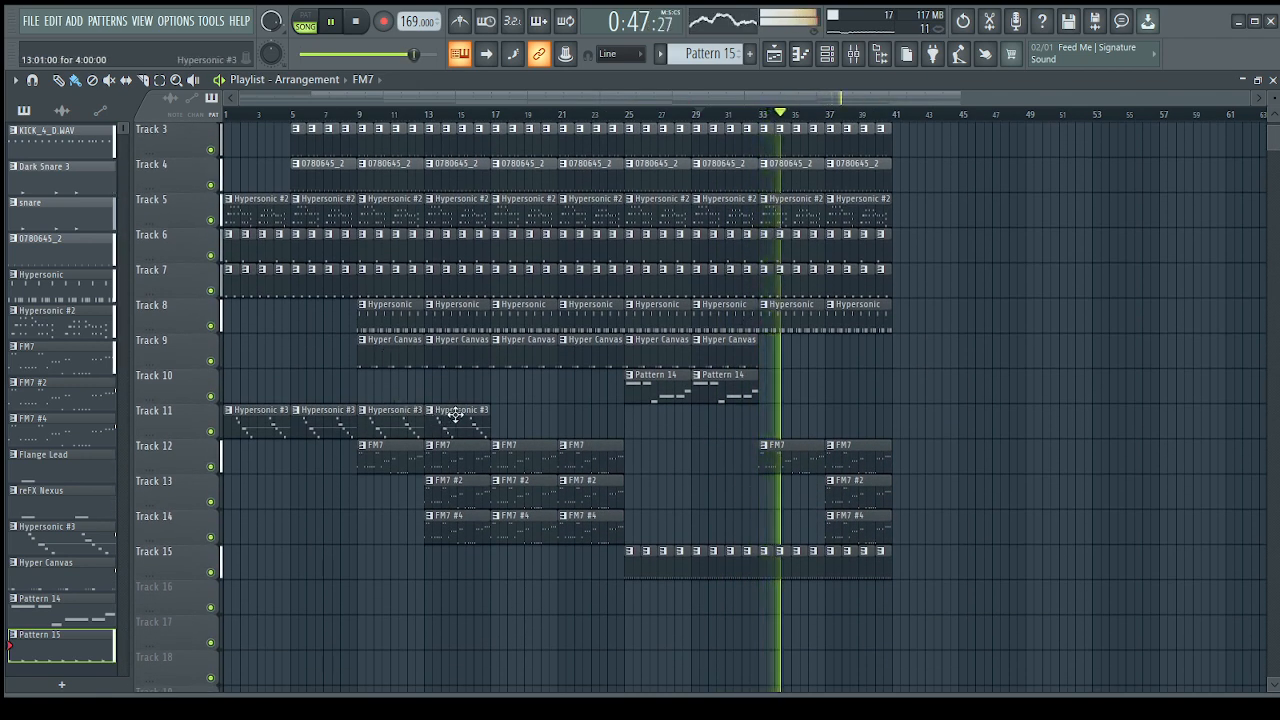
left_click_drag(457, 417, 855, 423)
- Select all clips of bars 37 to 40 and duplicate the block three times so the song runs through bar 52
scroll(1000, 340, "up", 1)
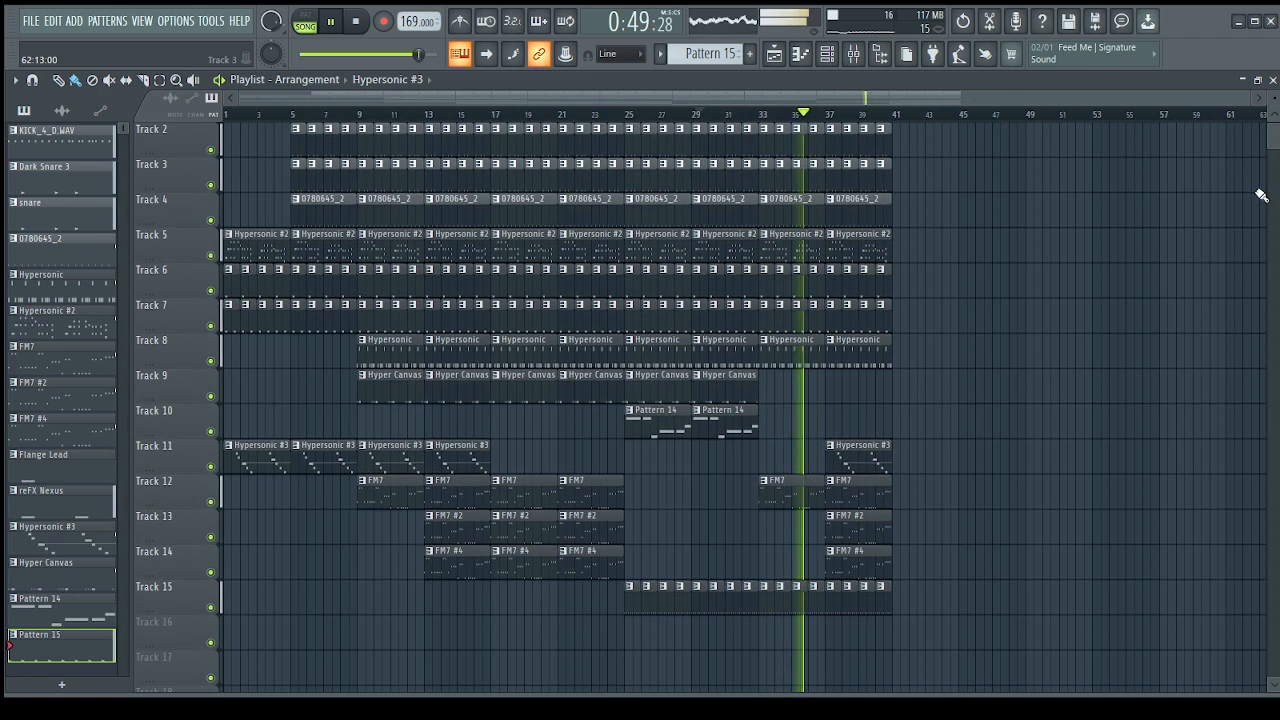
left_click_drag(1273, 99, 1273, 82)
scroll(906, 276, "up", 1)
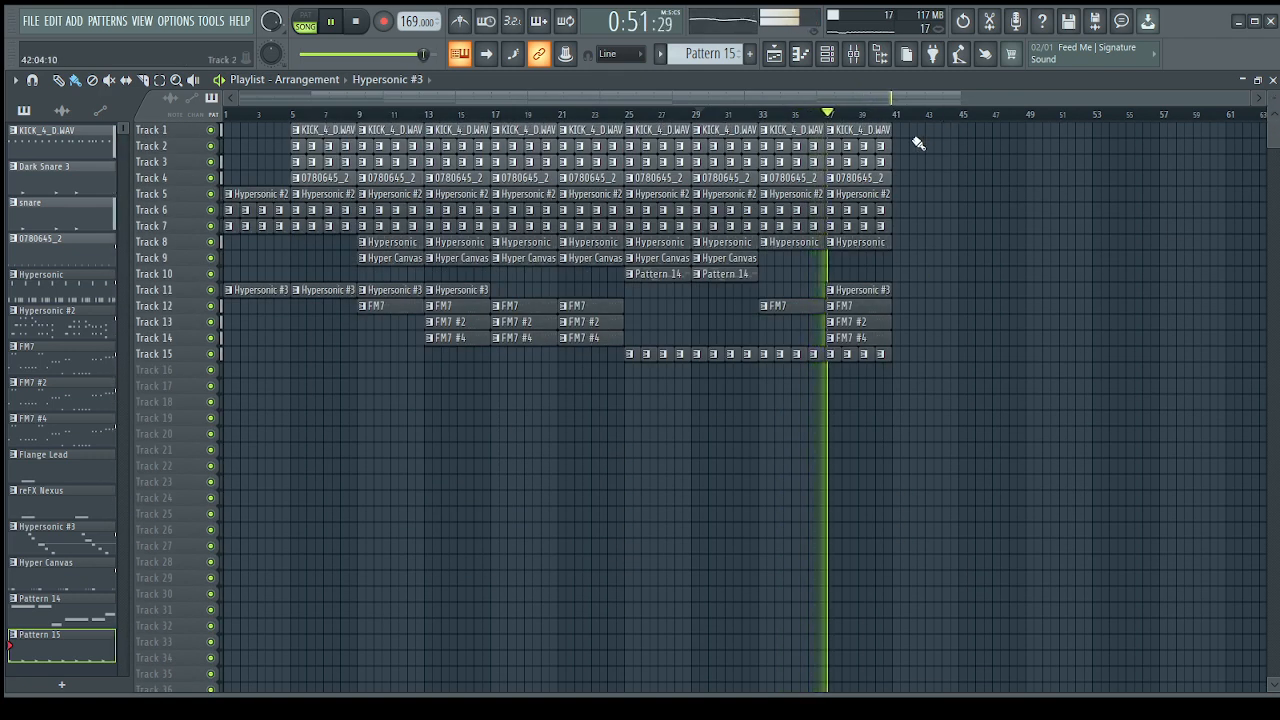
left_click_drag(903, 134, 836, 350)
key("ctrl+b")
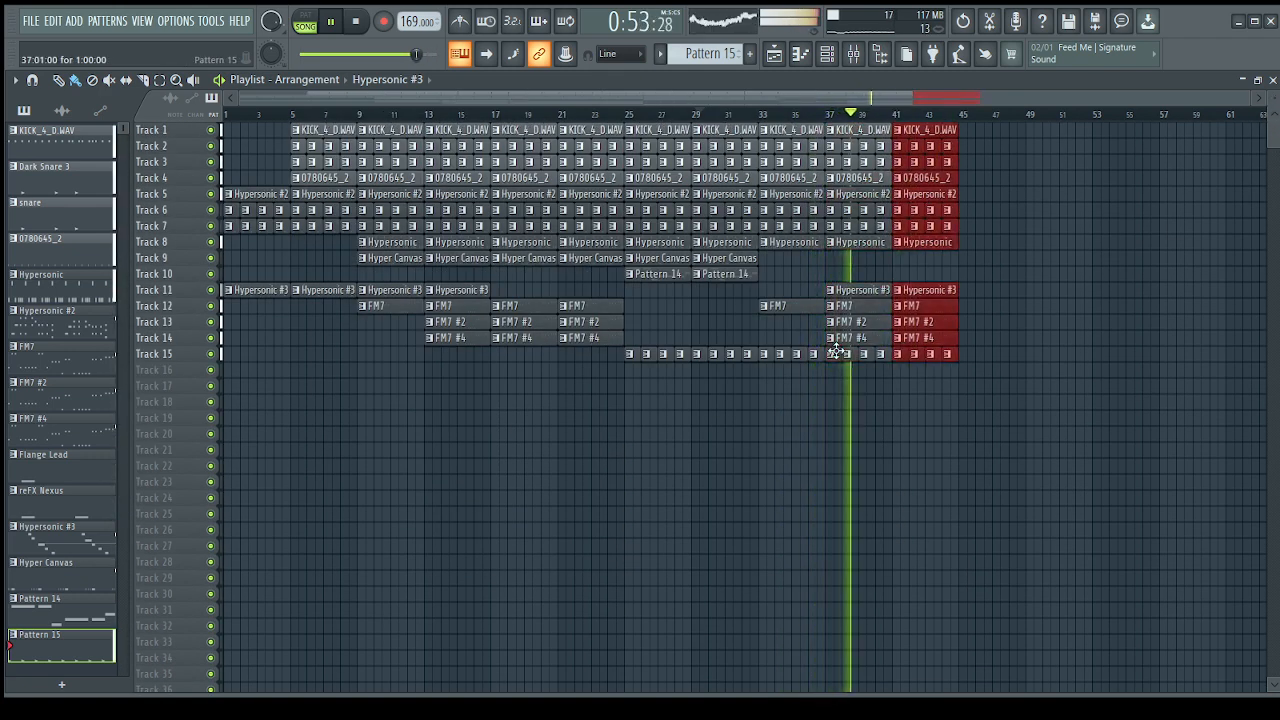
key("ctrl+b")
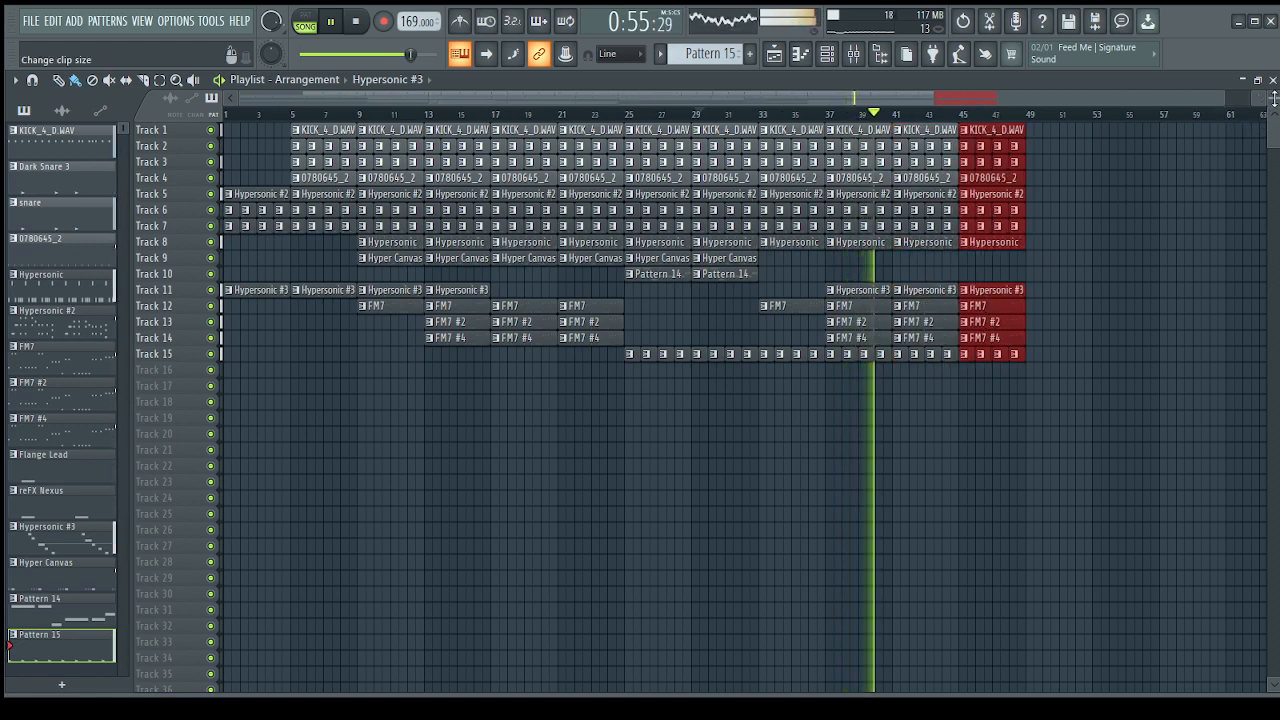
key("ctrl+b")
left_click_drag(1273, 99, 1273, 116)
scroll(963, 101, "down", 2)
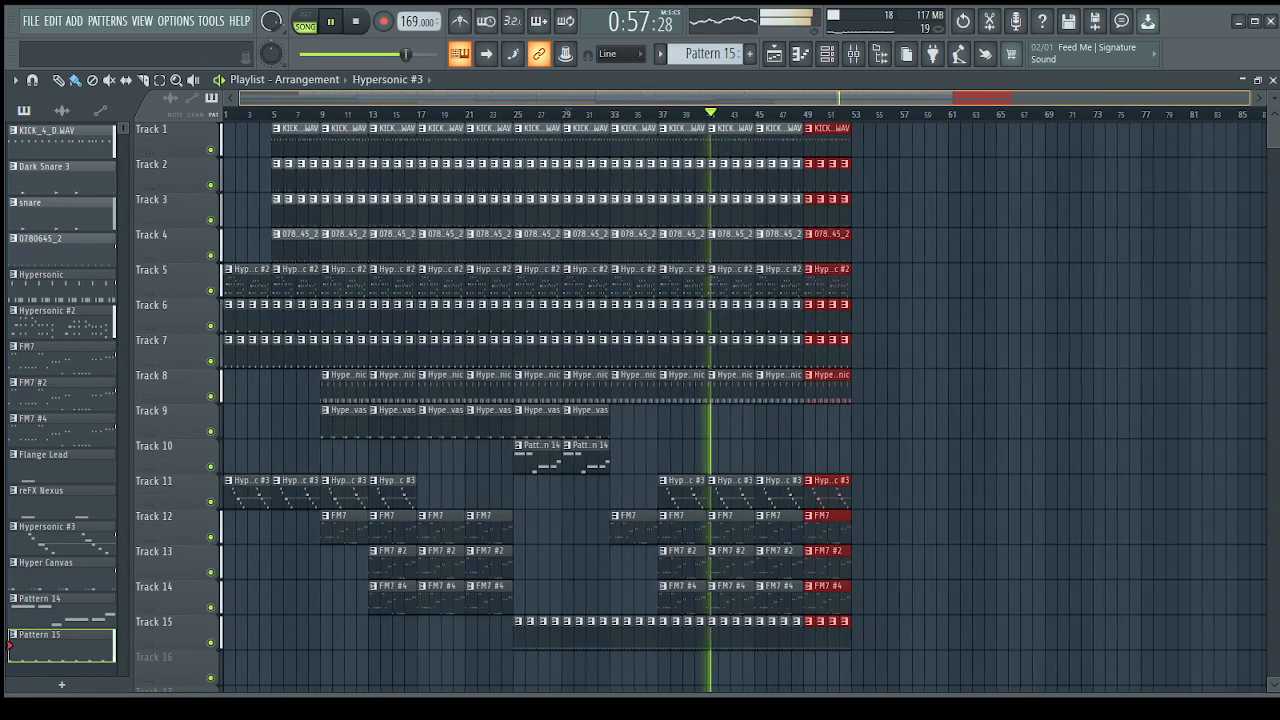
- Clear the clip selection and delete the Hypersonic #3 clips at bars 45 and 49 on Track 11
left_click(977, 283, "ctrl")
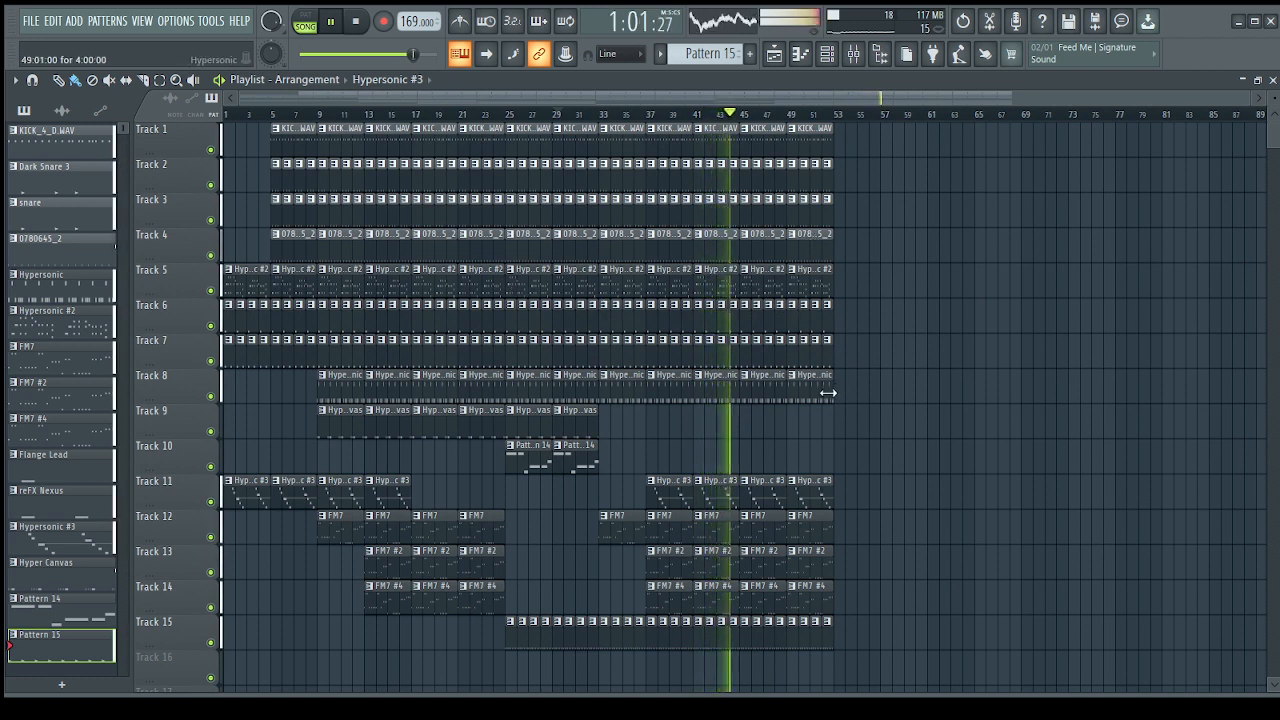
right_click(770, 490)
right_click(808, 489)
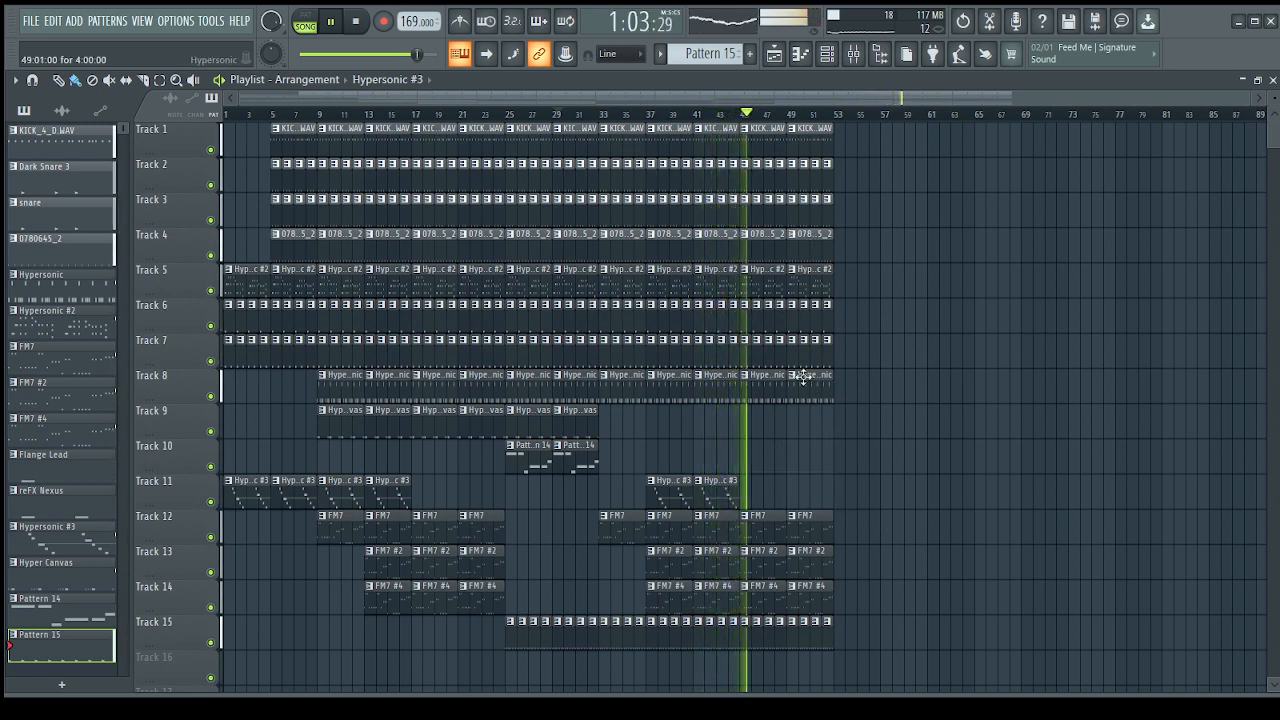
- Stop playback near bar 43, expand the MIKULUNGWANI folder under Xitsonga in the browser and audition MSAKAZWIN EFF
left_click(718, 114)
left_click(827, 55)
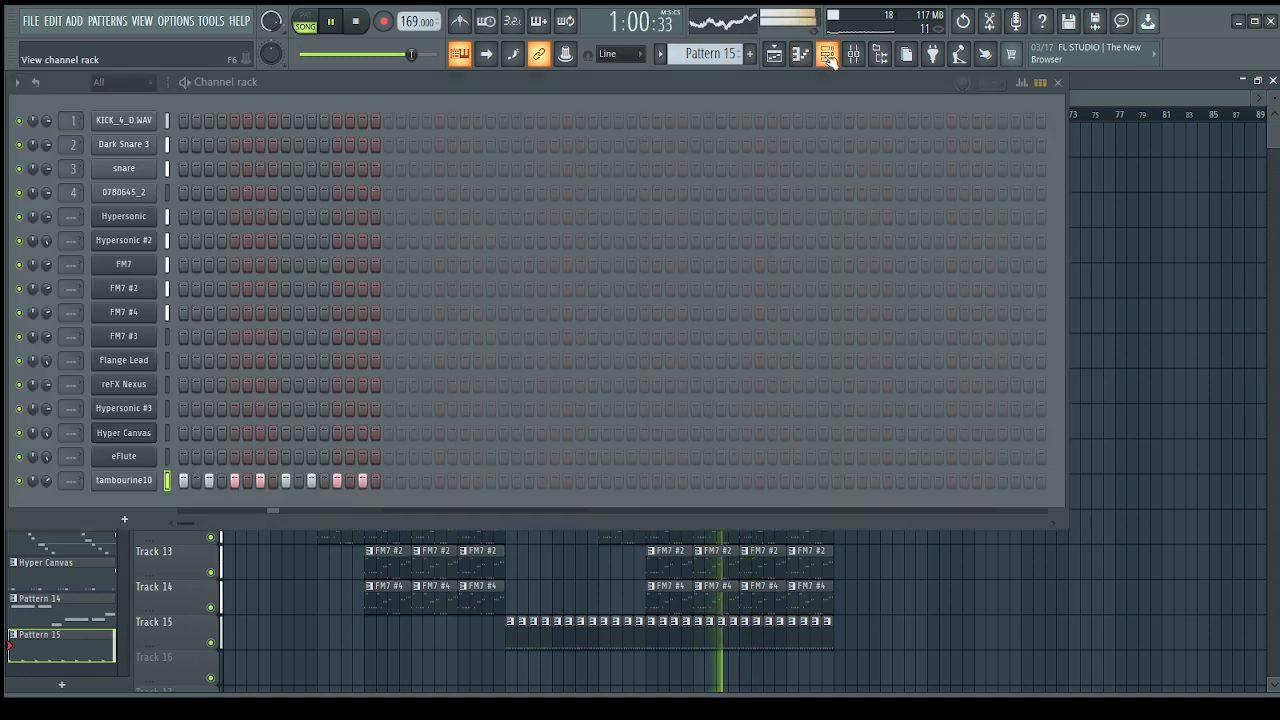
left_click(880, 55)
scroll(105, 340, "up", 3)
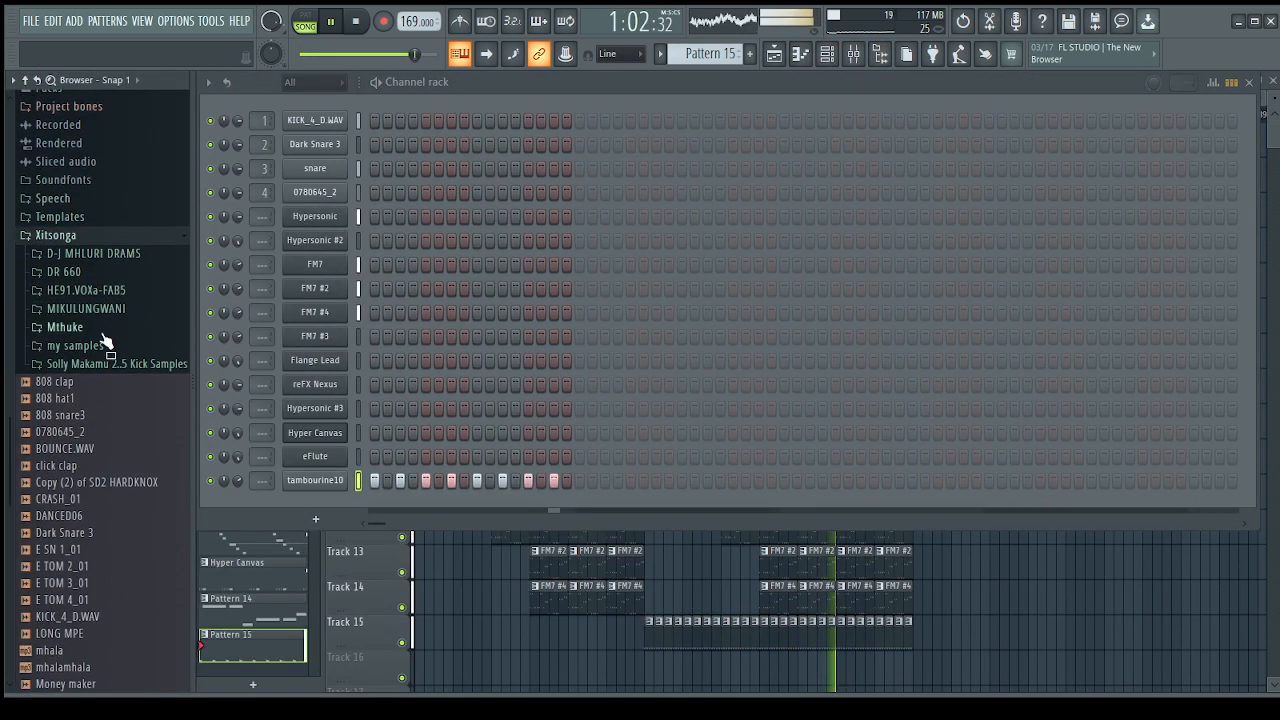
key("space")
left_click(90, 309)
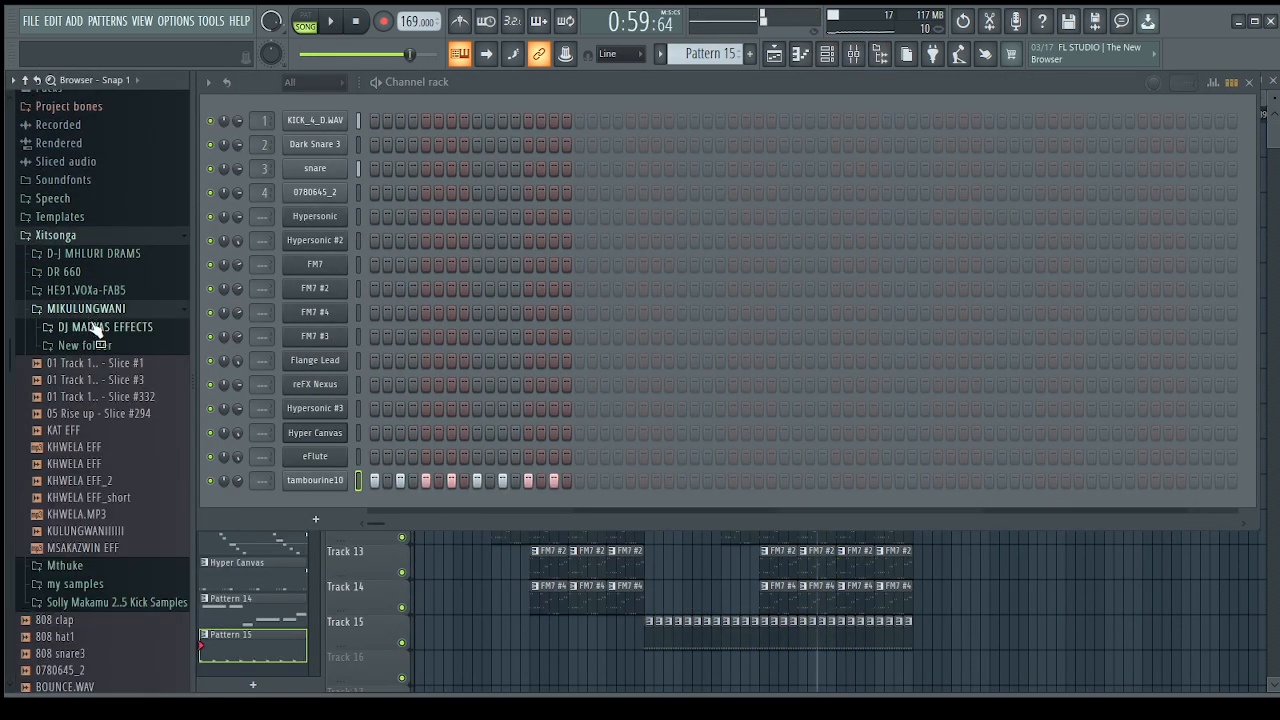
left_click(125, 316)
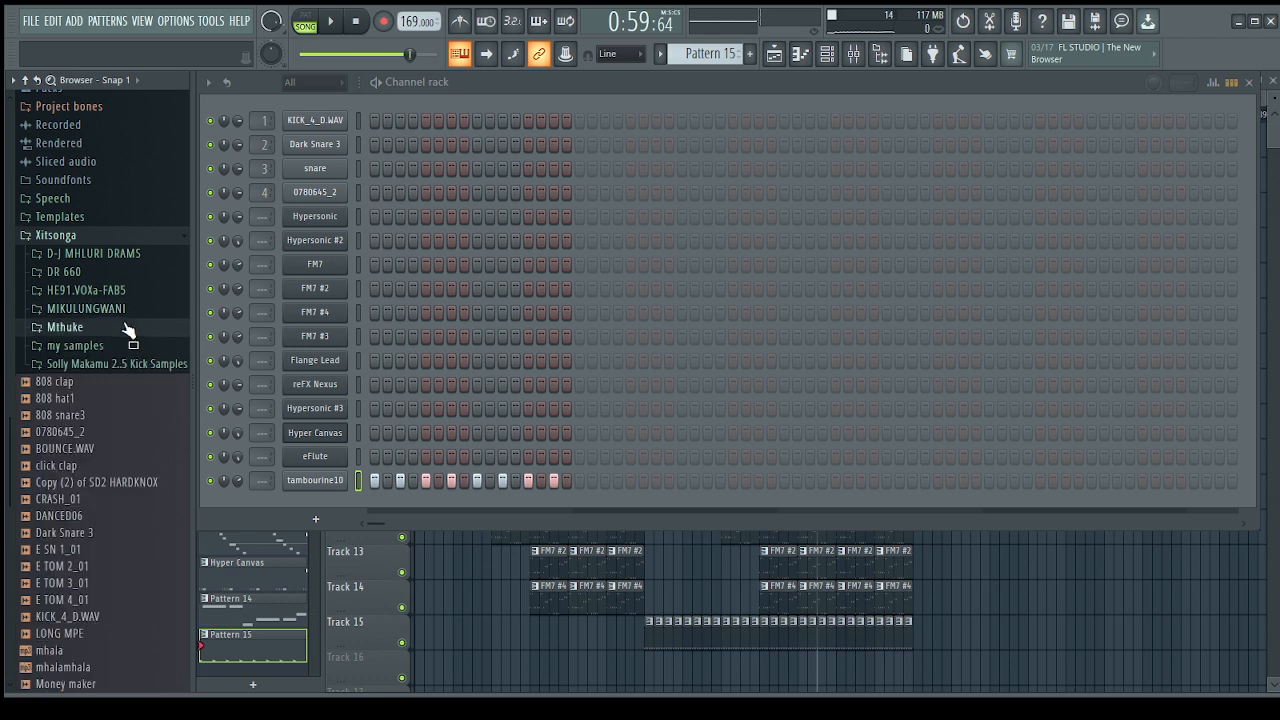
left_click(126, 328)
left_click(100, 160)
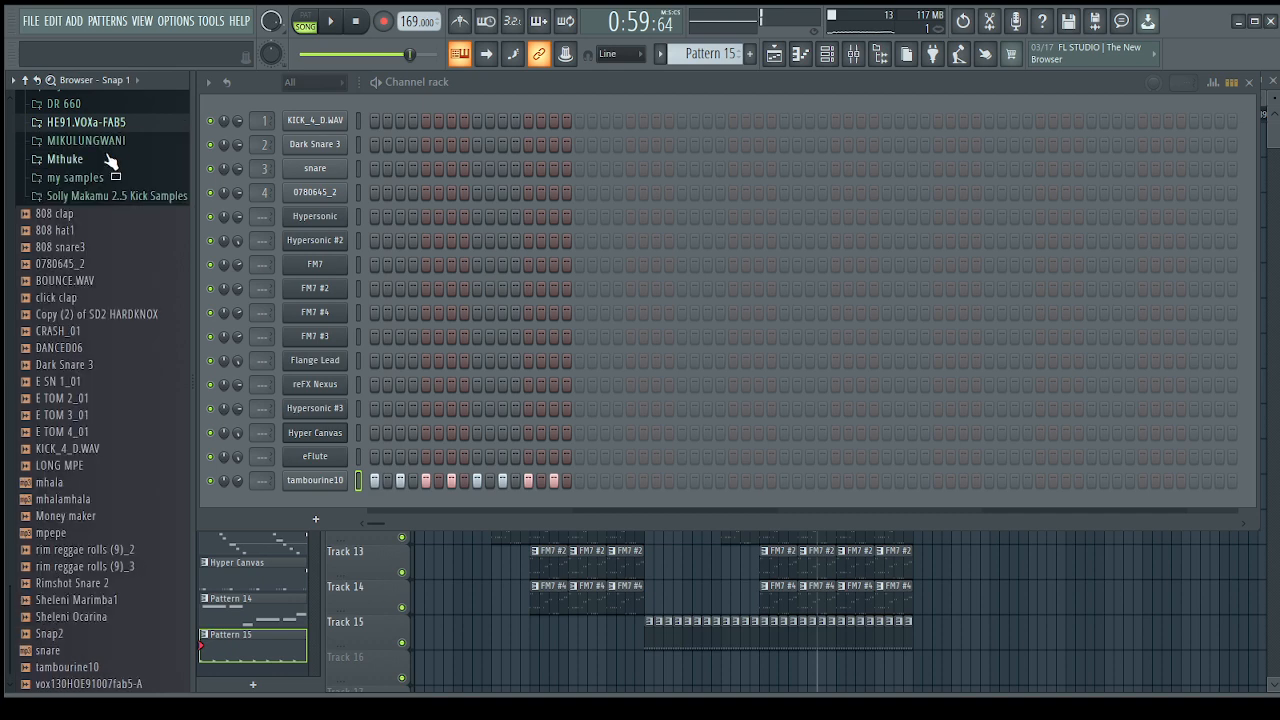
left_click(110, 159)
left_click(117, 141)
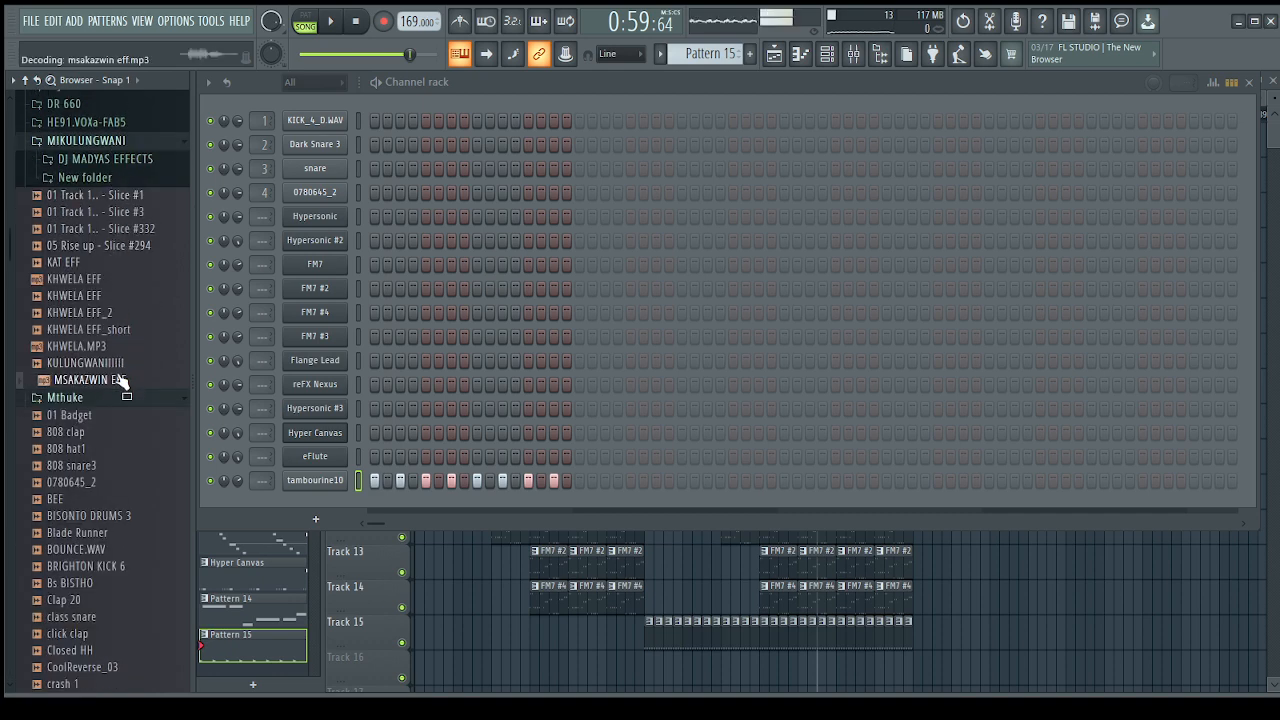
- Place the KULUNGWANIIIIII sample on Track 16 at bar 45 and play the song
scroll(932, 639, "down", 2)
left_click(852, 600)
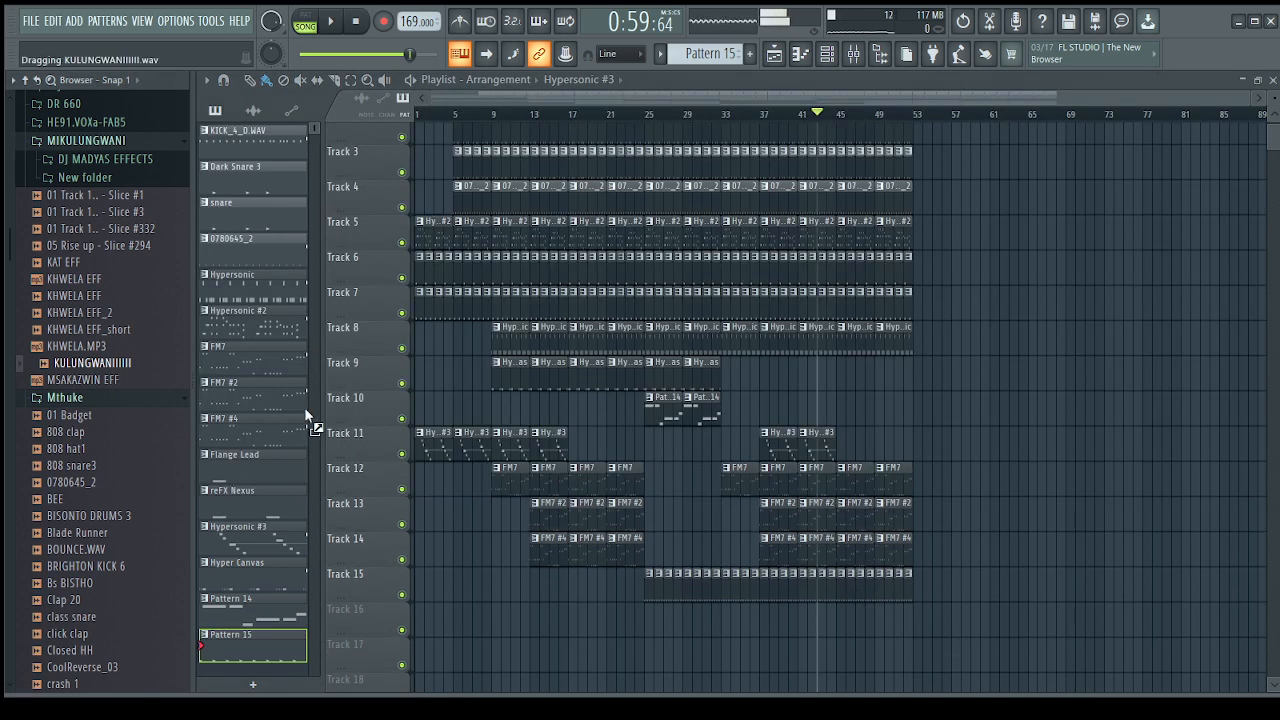
key("space")
left_click(841, 608)
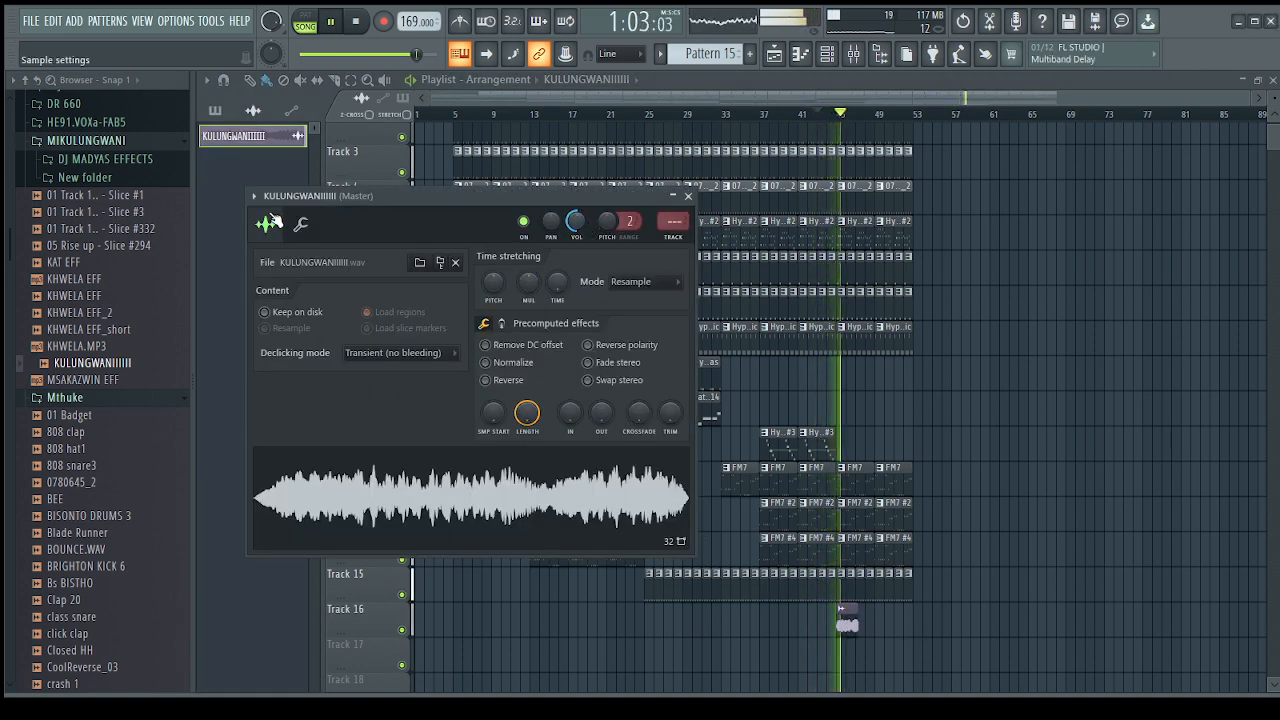
- Audition TSWERRRR EFCTS in the DJ MADYAS EFFECTS folder, then collapse the MIKULUNGWANI folder
left_click(103, 164)
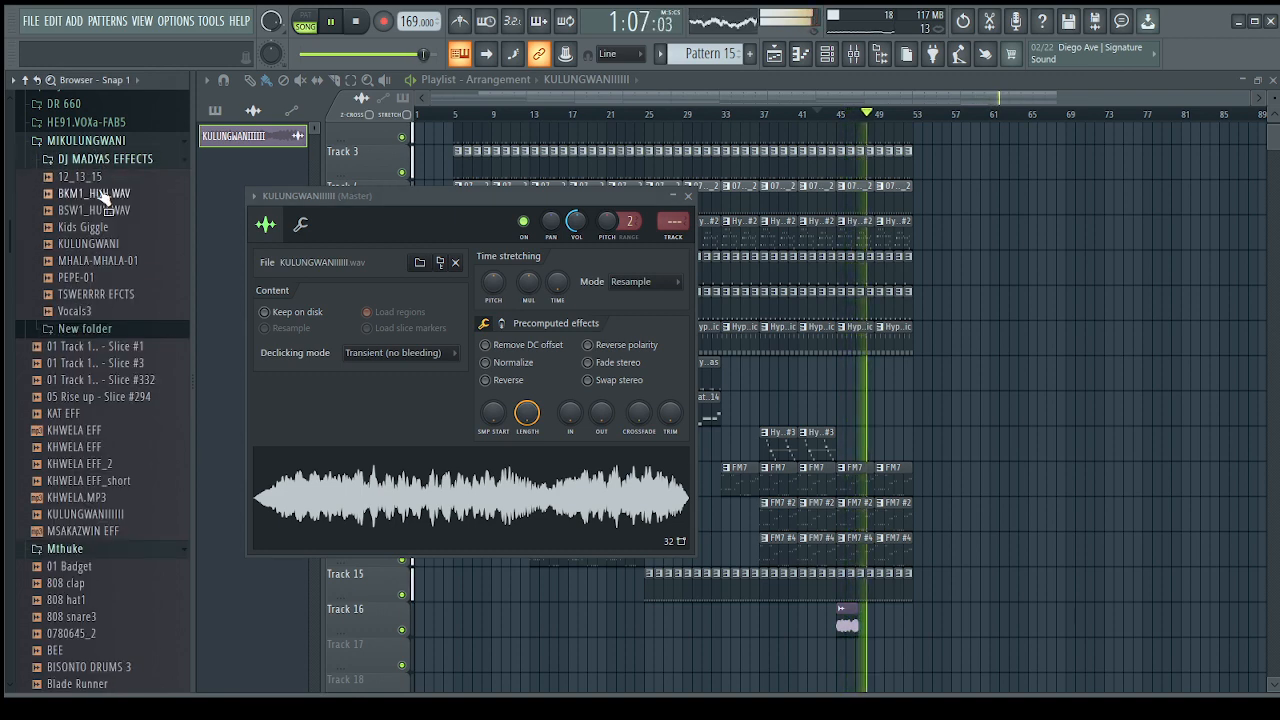
left_click(117, 294)
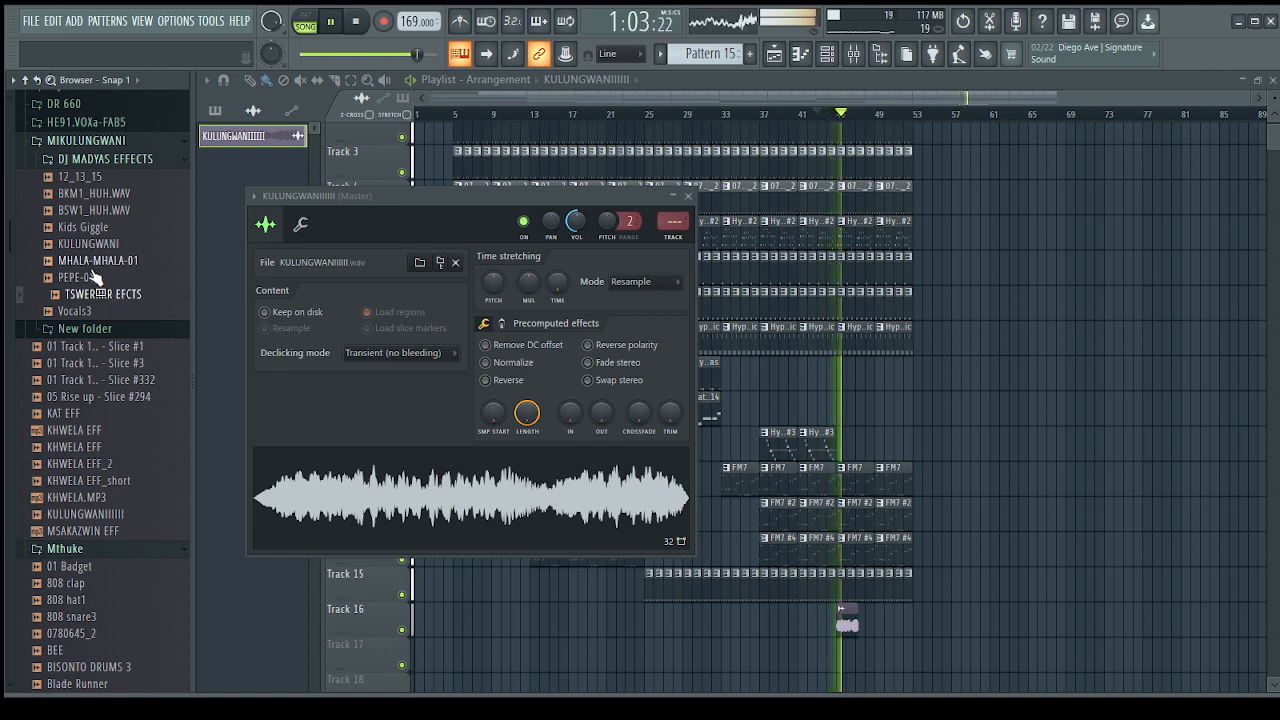
left_click(108, 165)
scroll(109, 168, "up", 2)
left_click(116, 245)
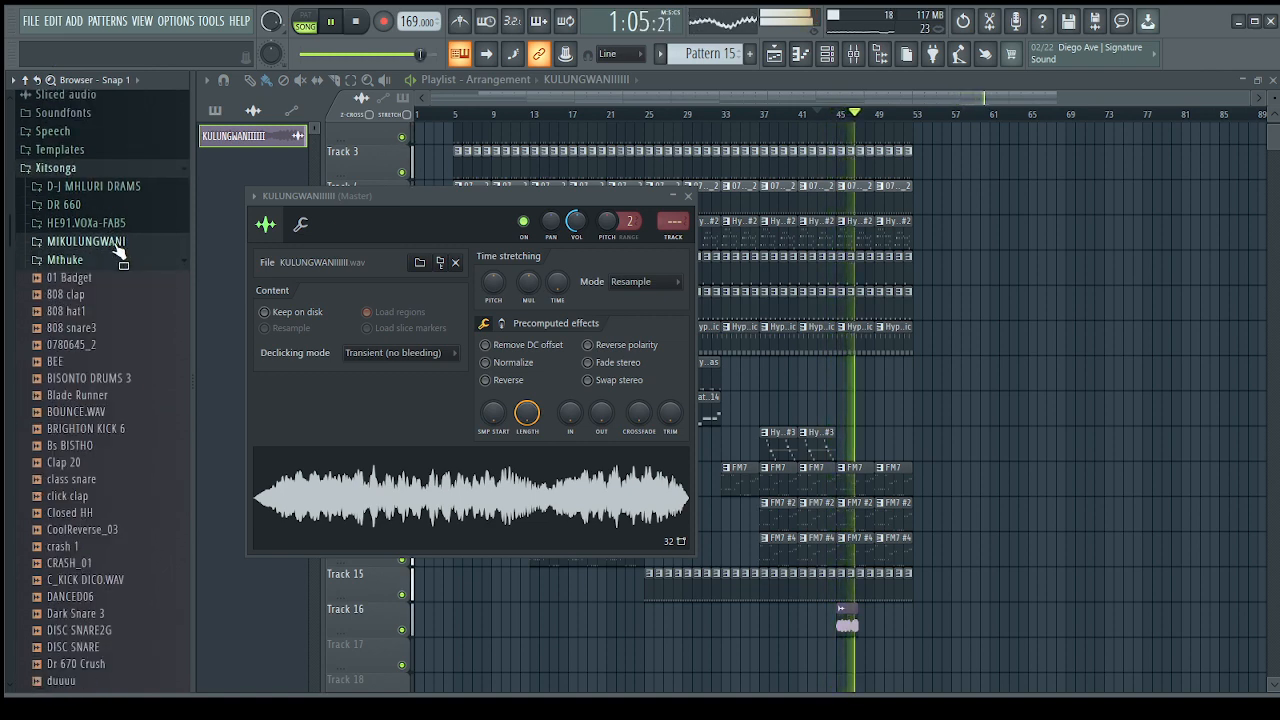
- Hide the browser and close the KULUNGWANIIIIII sample settings to show the full playlist
left_click(880, 60)
scroll(905, 234, "up", 2)
left_click_drag(1270, 118, 1274, 103)
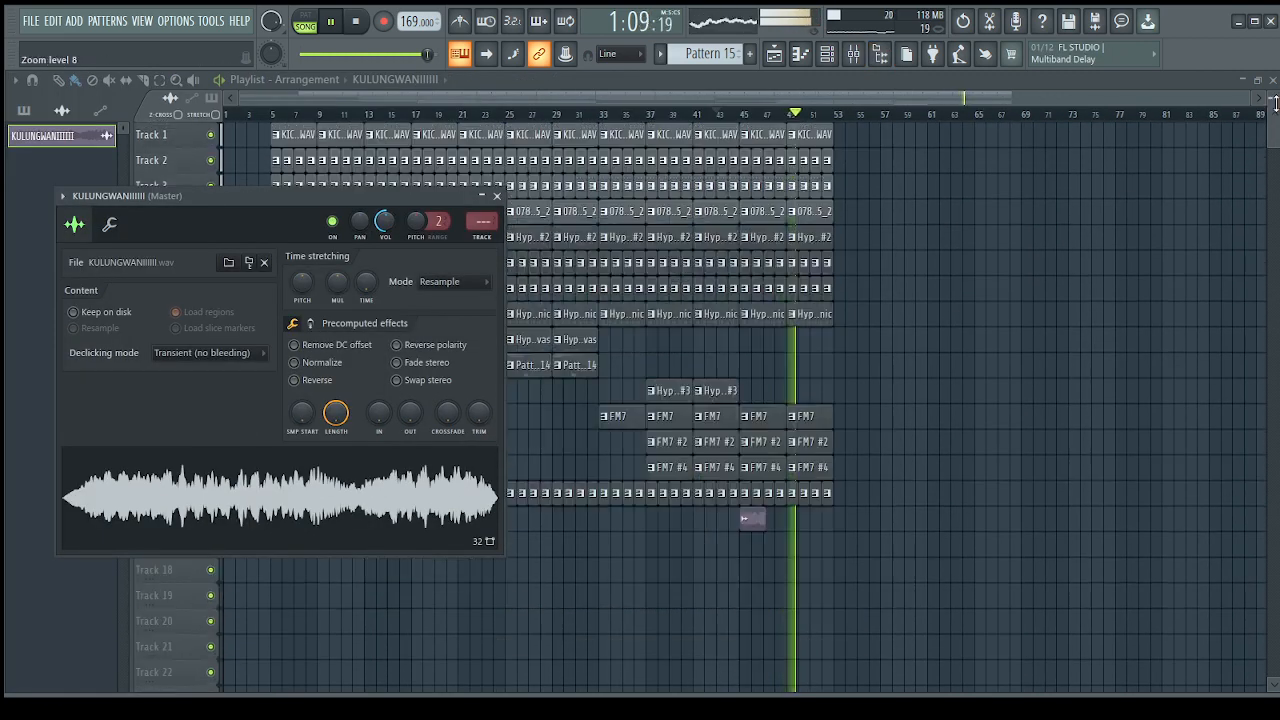
left_click(497, 196)
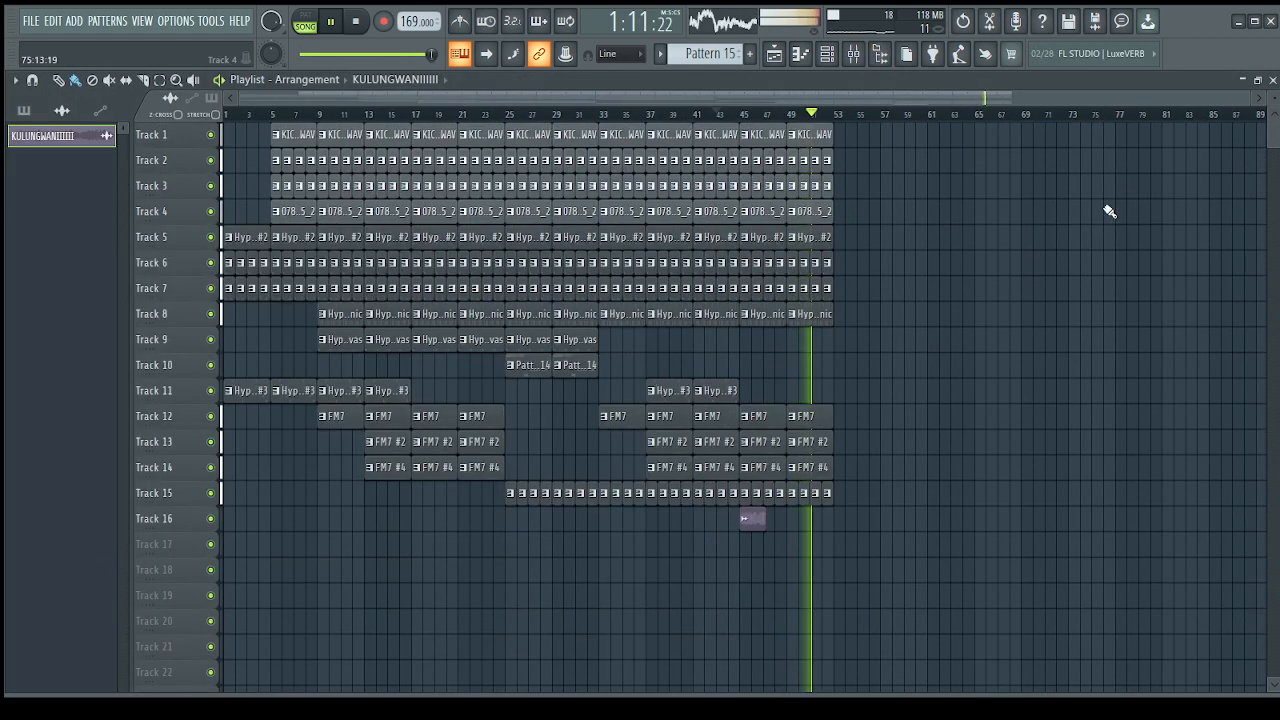
left_click_drag(1273, 100, 1273, 113)
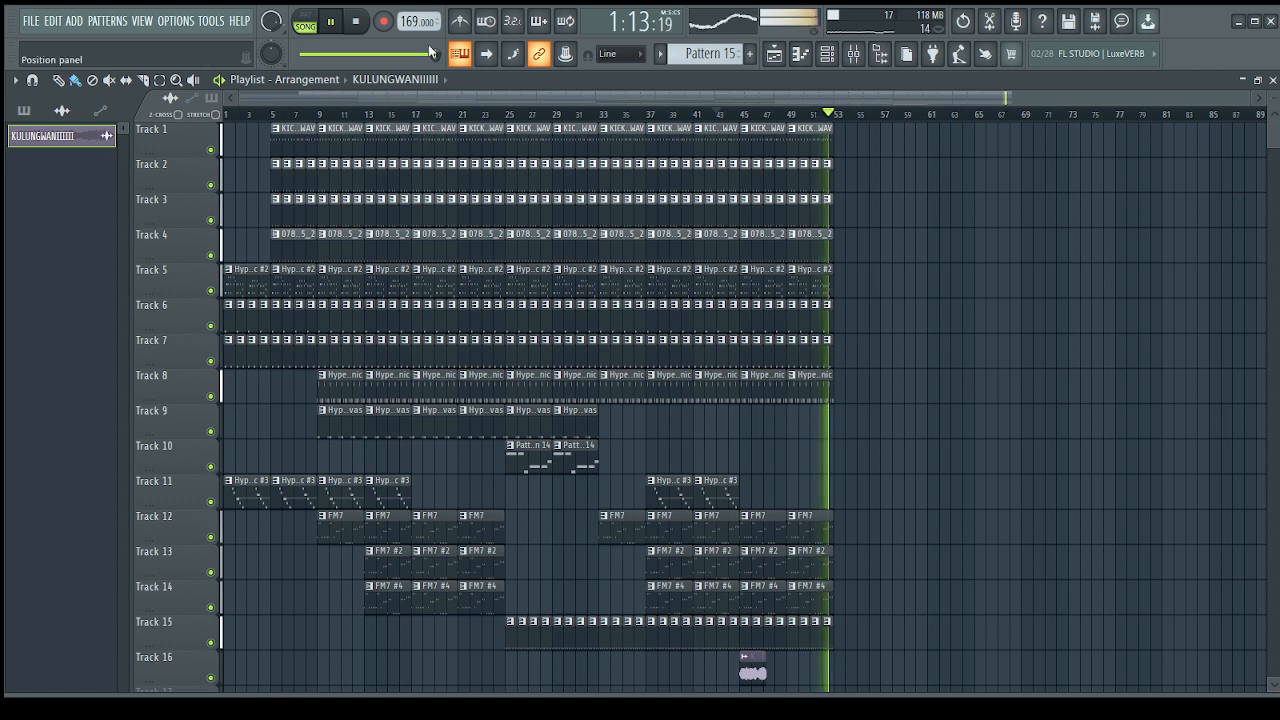
- Select bars 25 to 28 on the timeline and loop playback over them
left_click_drag(432, 54, 409, 55)
key("space")
left_click_drag(508, 113, 552, 113)
key("space")
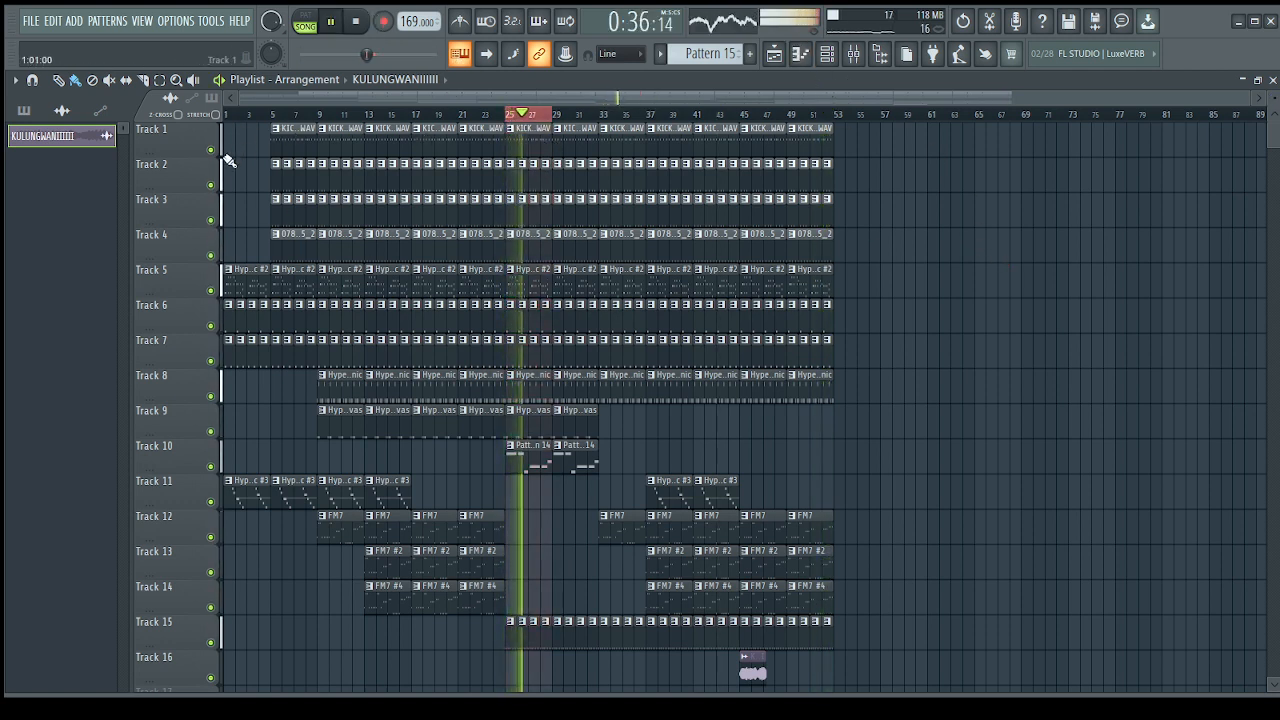
scroll(220, 212, "down", 2)
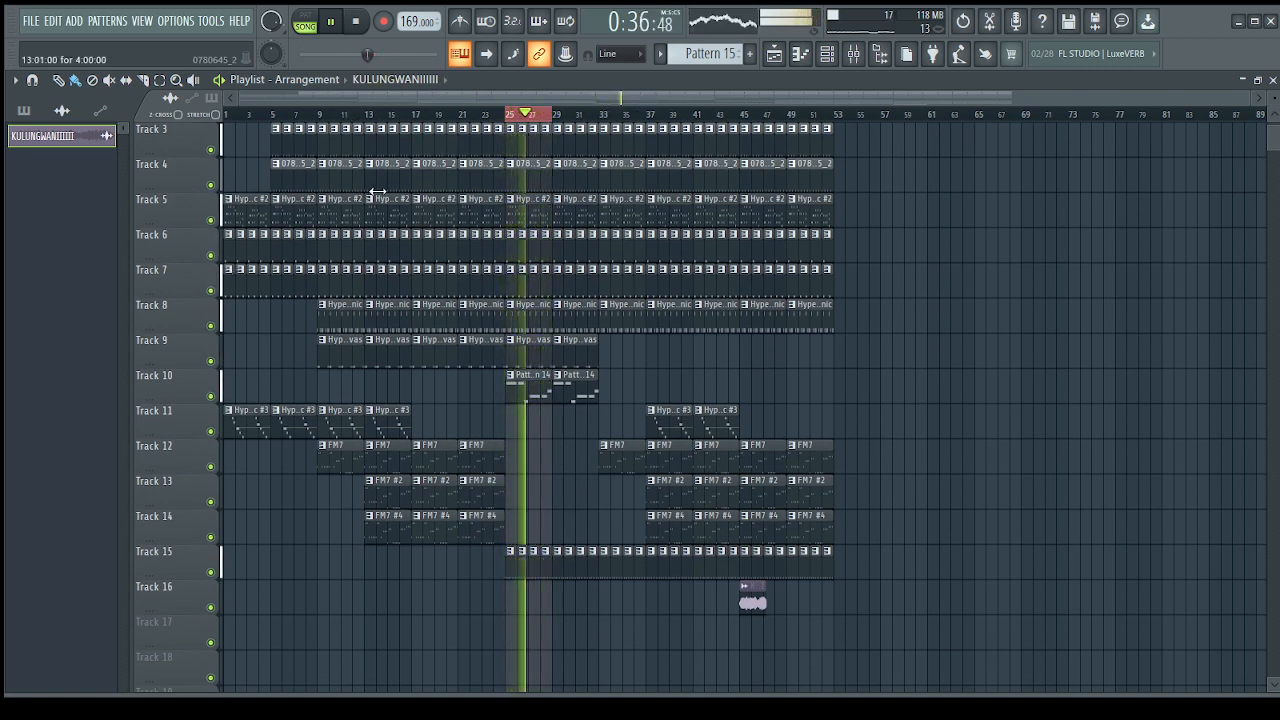
- Add the KHWELA EFF_short sample from the MIKULUNGWANI folder as a new channel in the channel rack
left_click(827, 53)
left_click(880, 53)
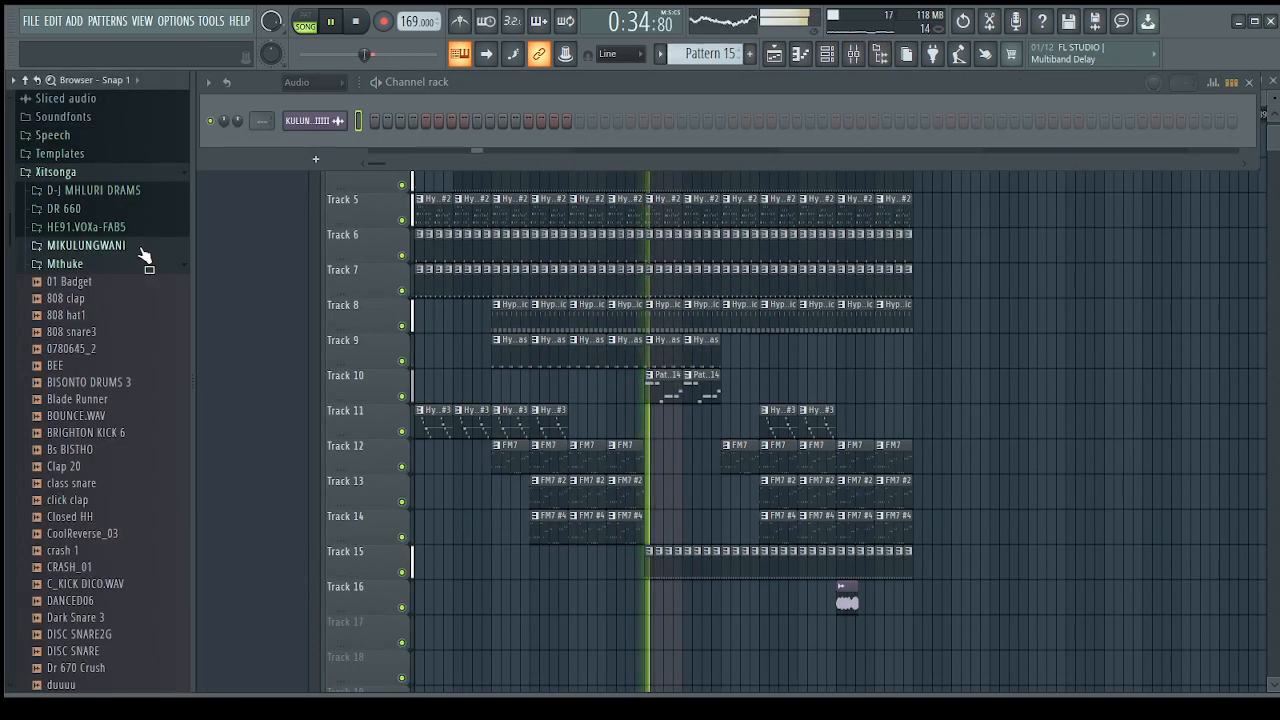
left_click(100, 246)
key("space")
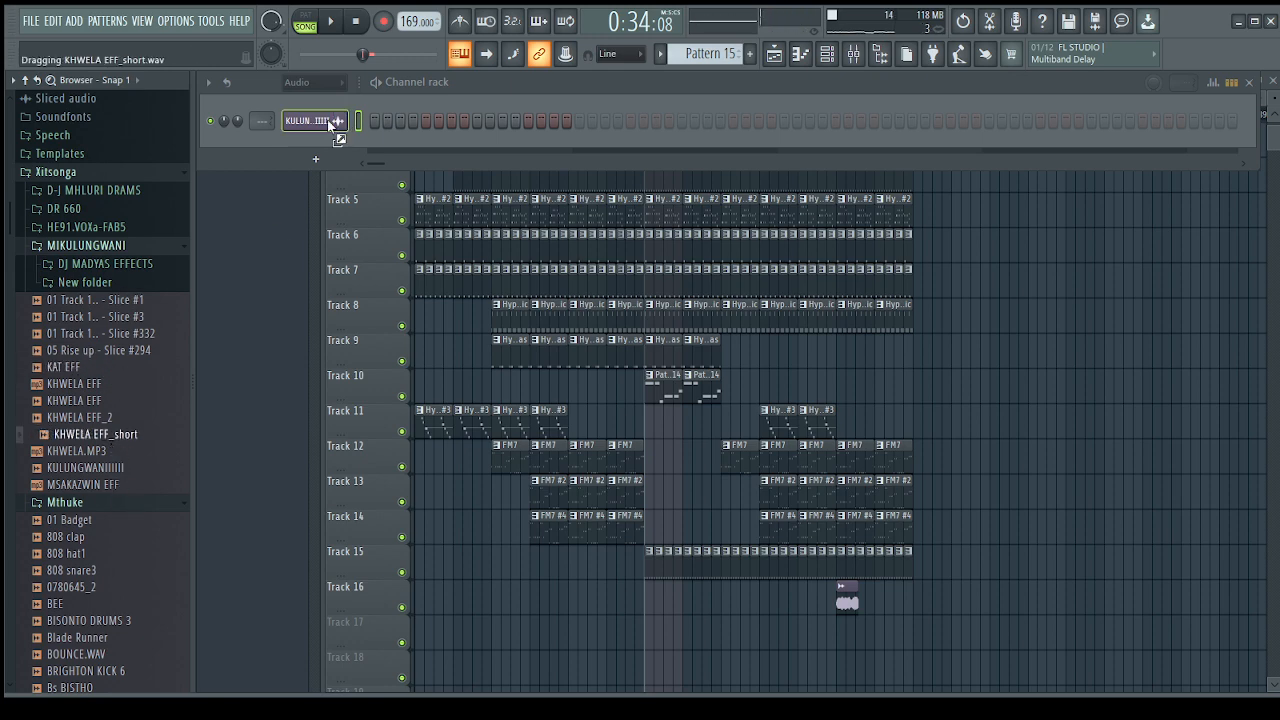
left_click_drag(330, 124, 330, 126)
key("space")
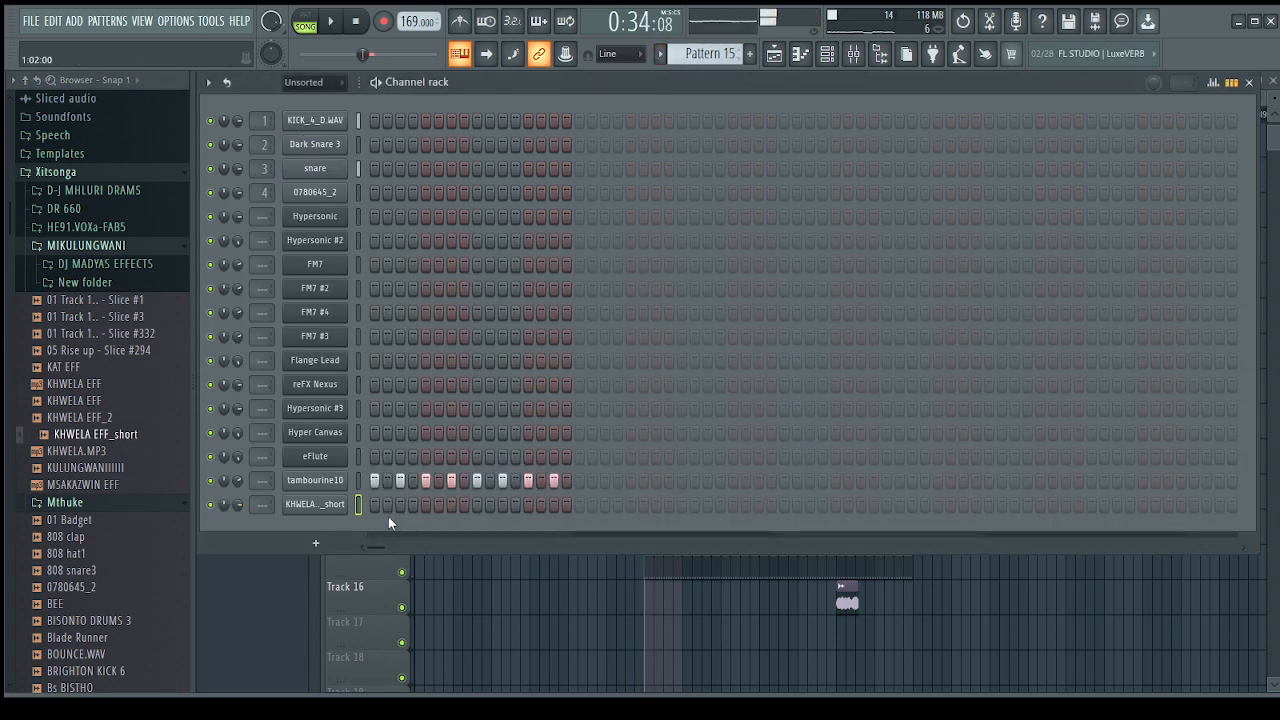
- Activate steps 3 and 11 of the KHWELA EFF_short channel in Pattern 15 and play the result
left_click(305, 506)
left_click_drag(514, 437, 514, 400)
left_click(710, 219)
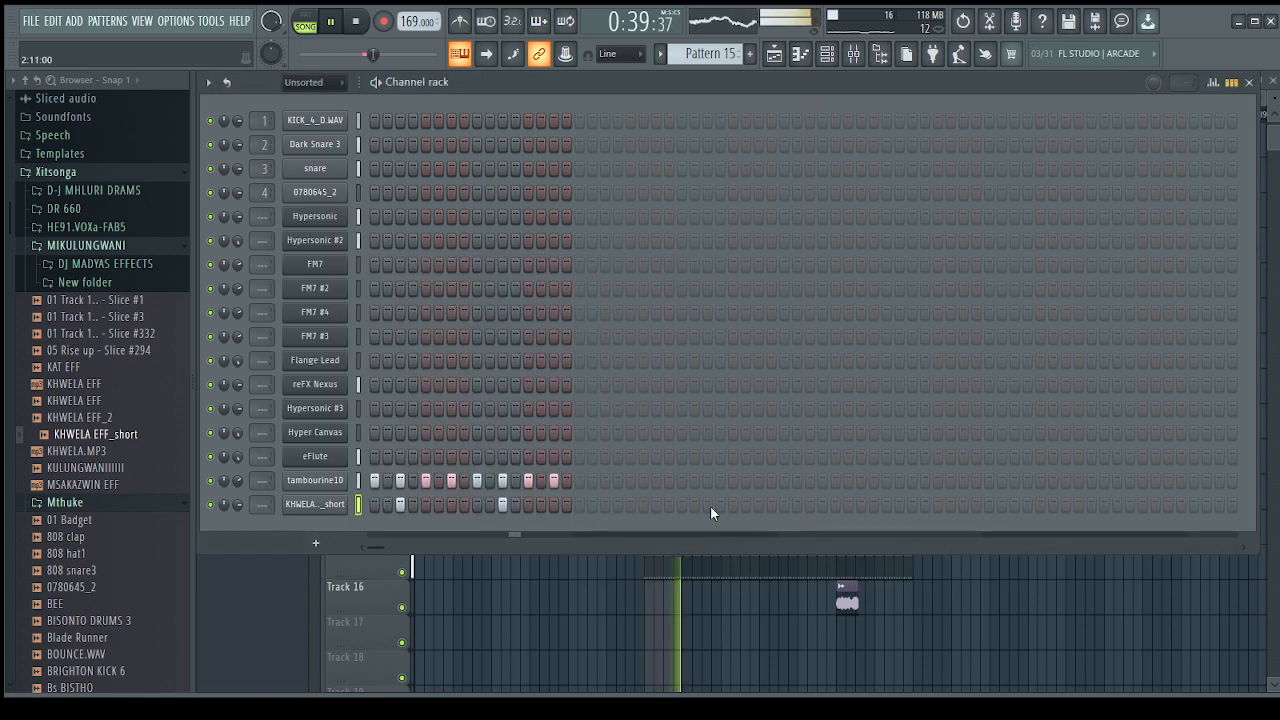
- Delete the Pattern 15 clips on Track 15 from bar 33 to bar 52
left_click(719, 609)
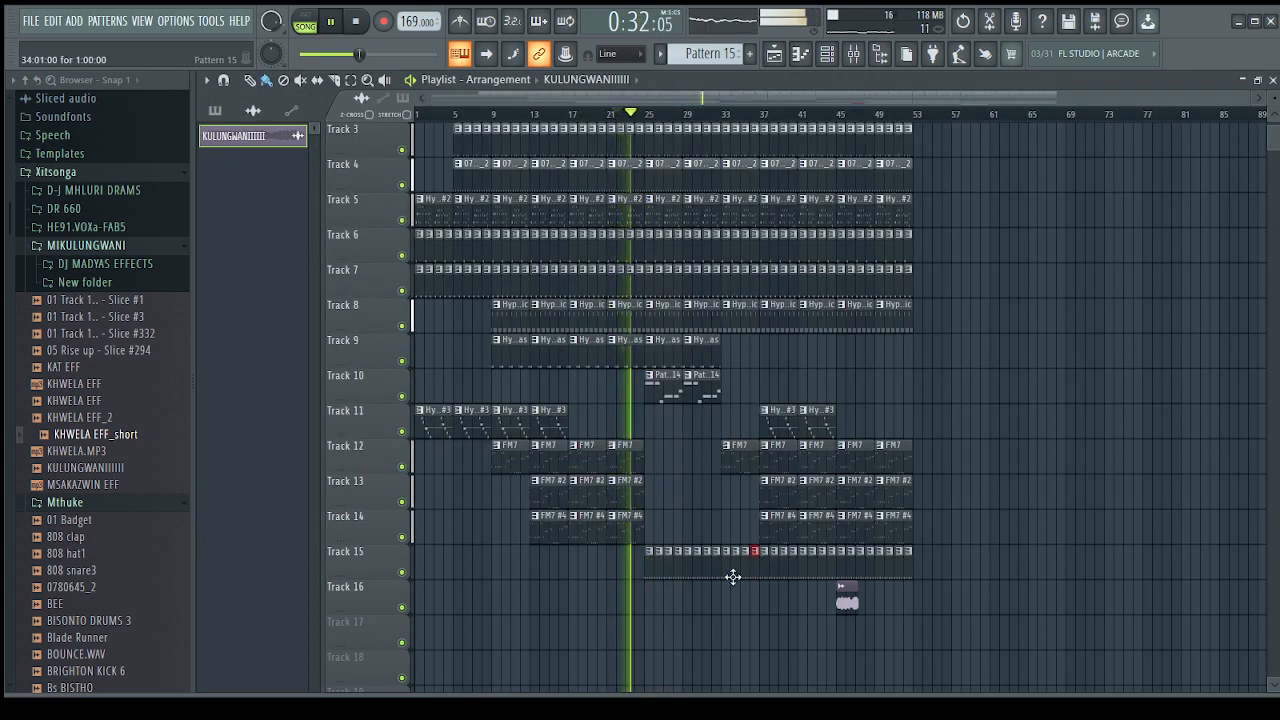
left_click_drag(719, 575, 971, 580)
key("Delete")
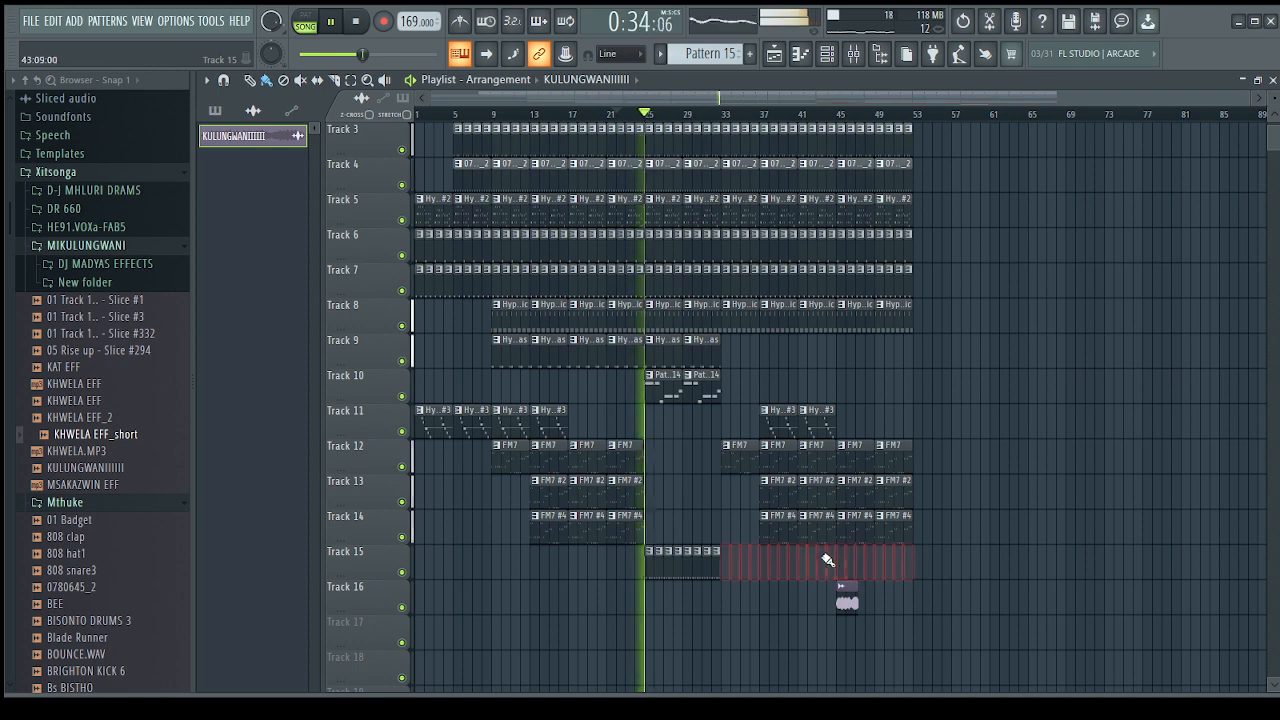
- Copy the KULUNGWANIIIIII clip to bar 27 on Track 16 and hide the browser
left_click_drag(782, 600, 682, 576)
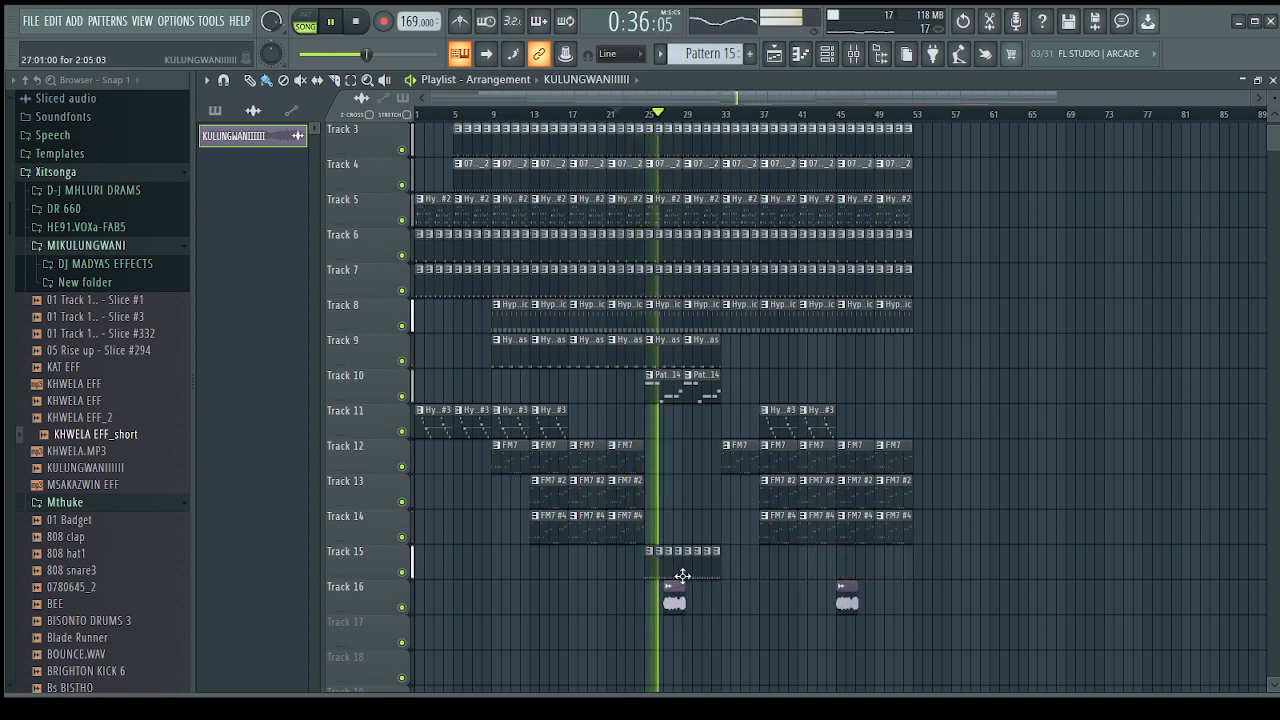
left_click(862, 60)
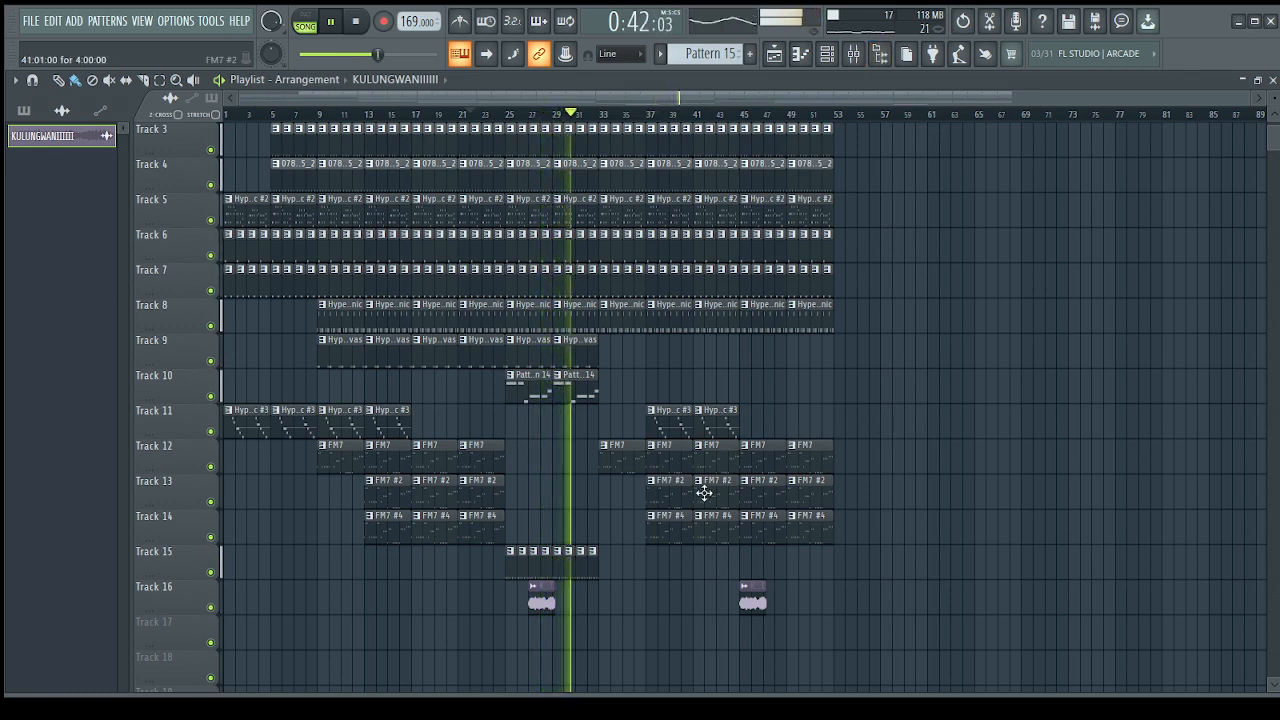
scroll(704, 486, "up", 2)
scroll(706, 487, "down", 1)
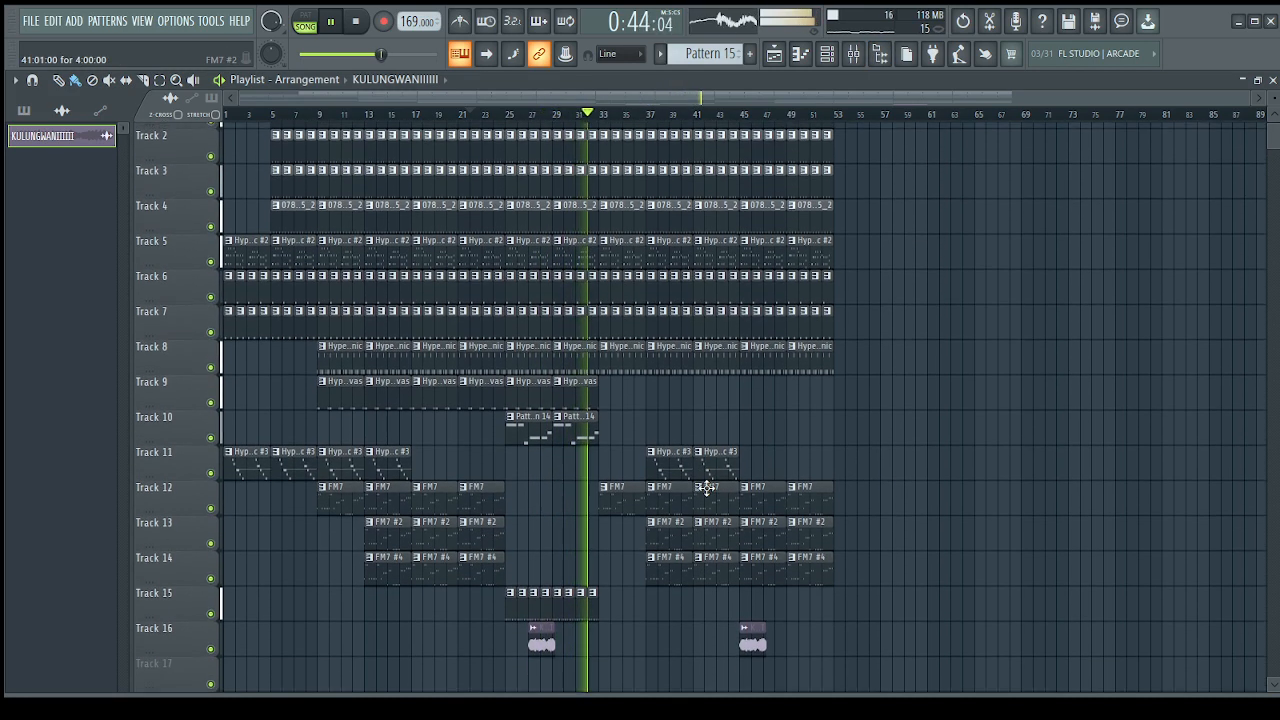